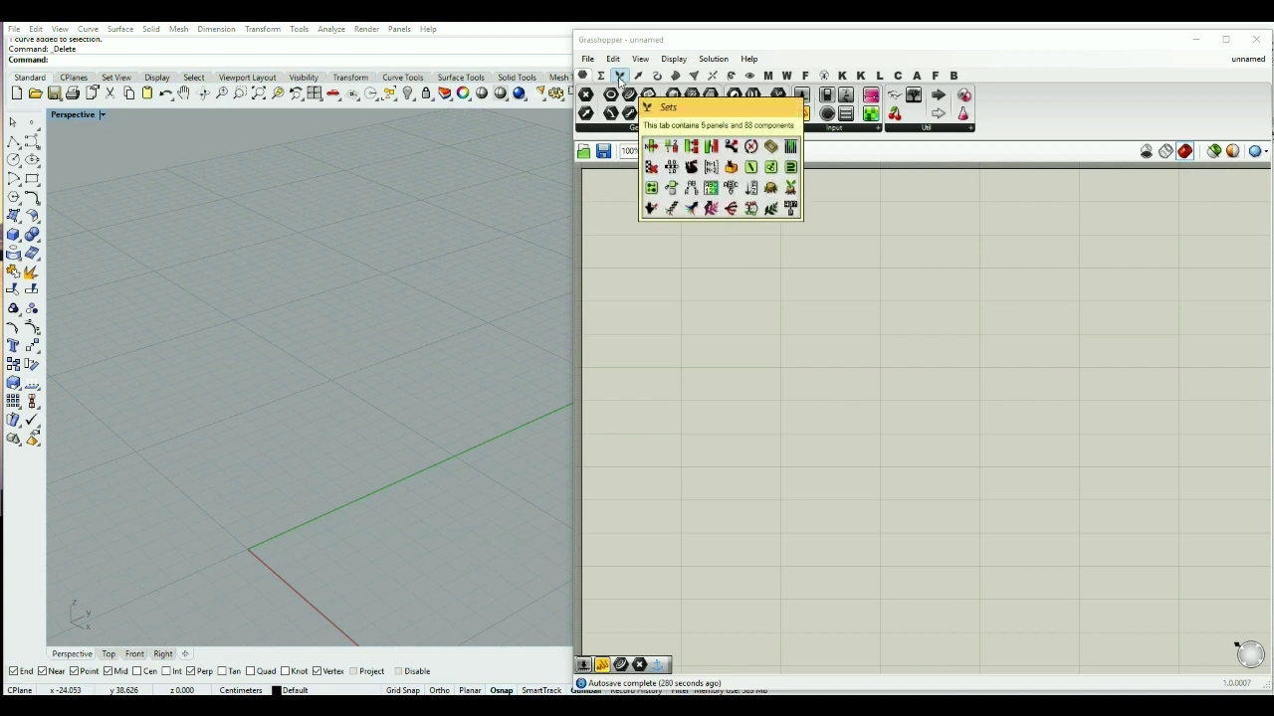
Step: Place a List Item component from the Sets category on the Grasshopper canvas
left_click(620, 77)
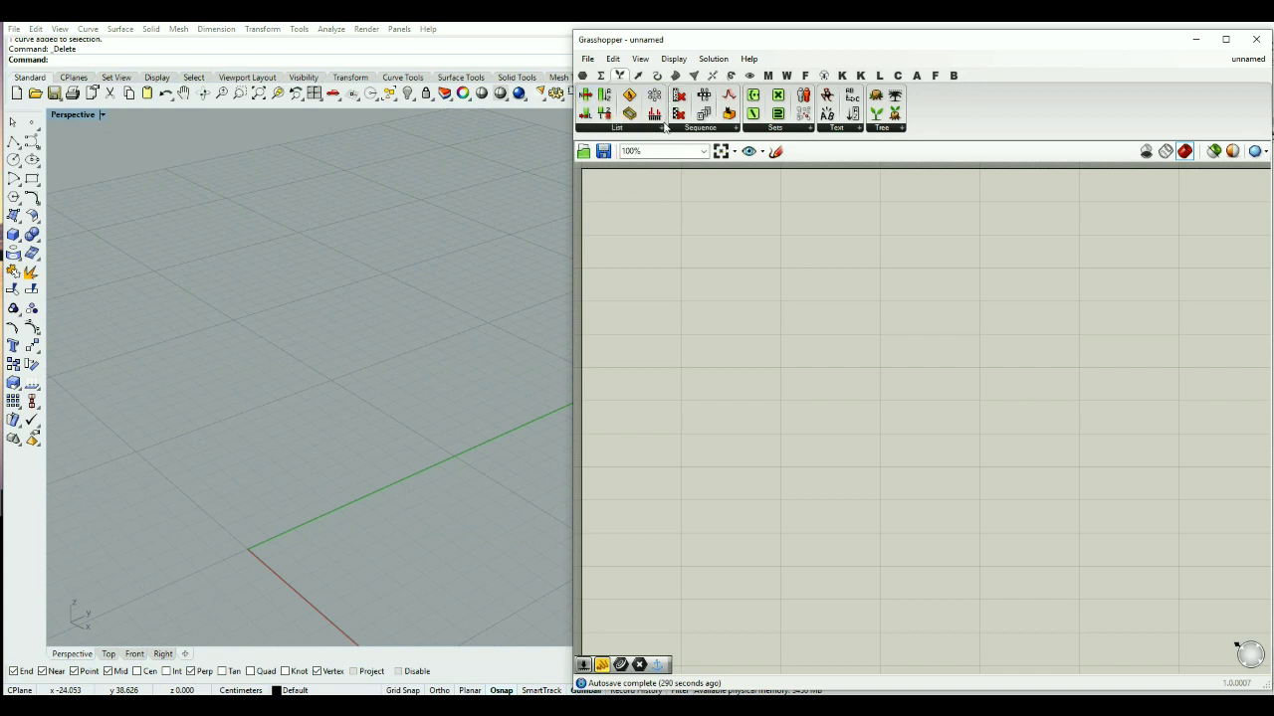
left_click(615, 129)
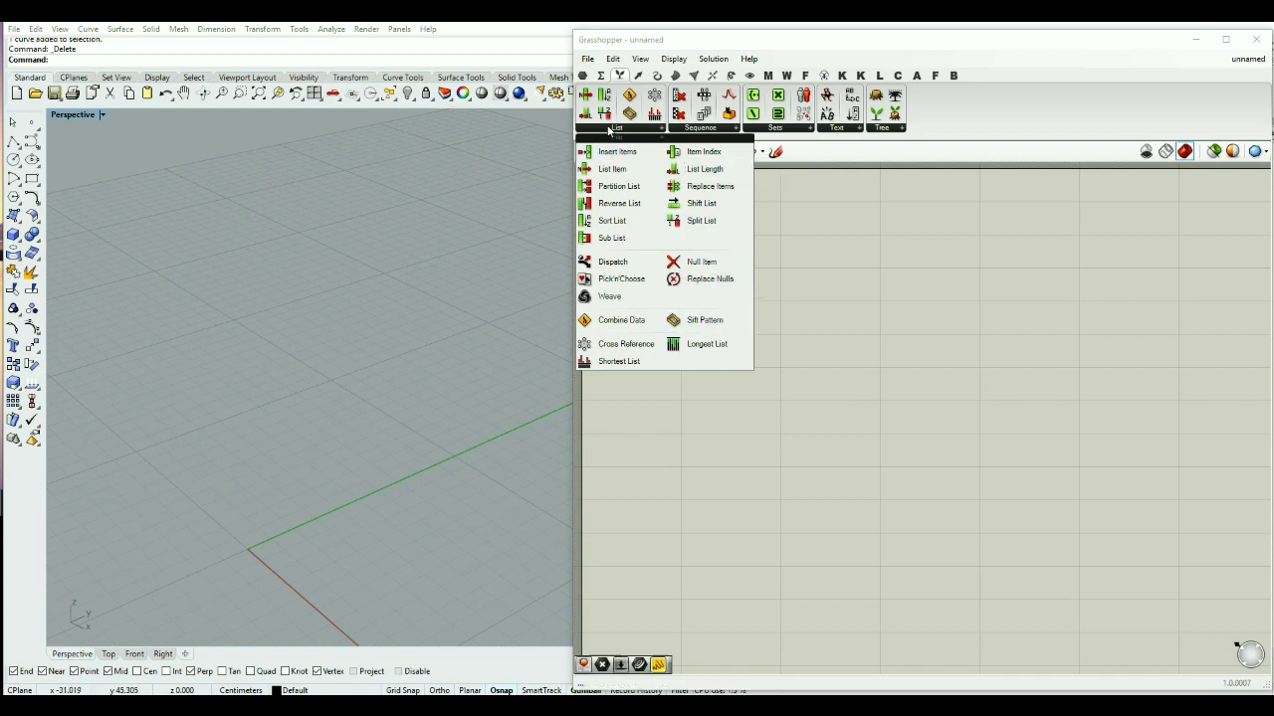
left_click_drag(612, 170, 773, 296)
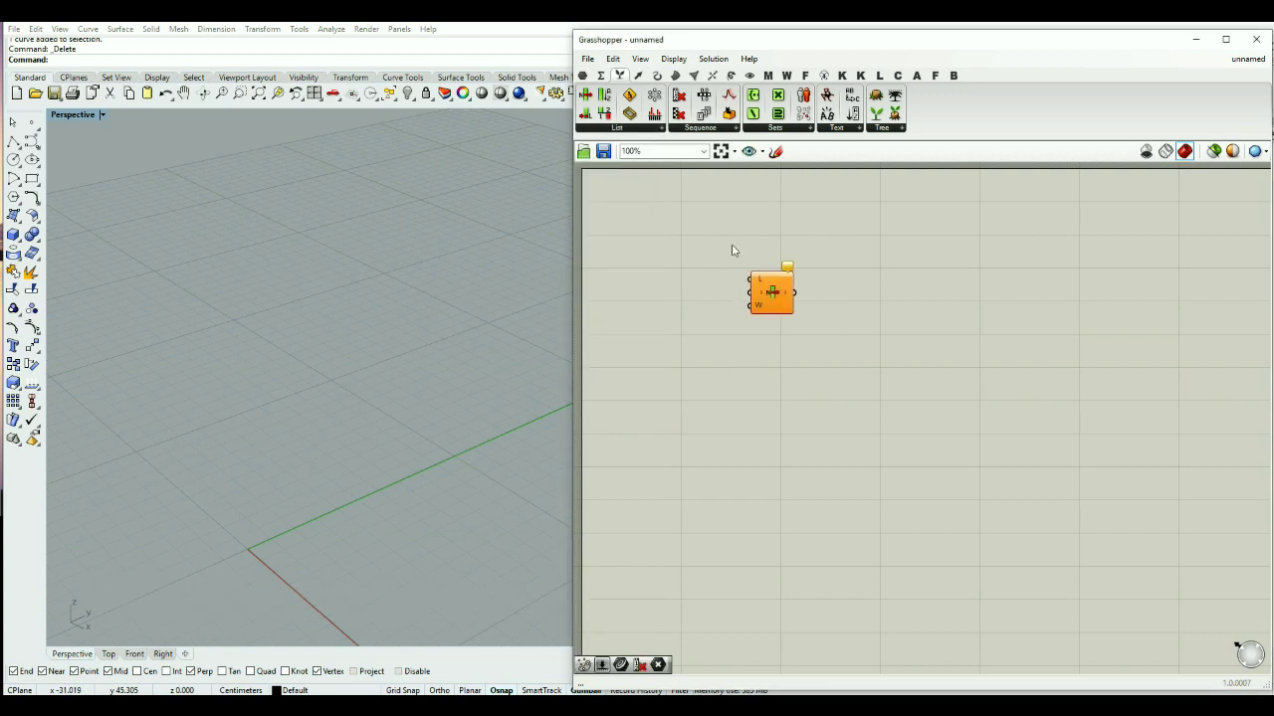
Step: Turn off Draw Icons and turn on Draw Full Names so the component displays text labels
left_click(675, 59)
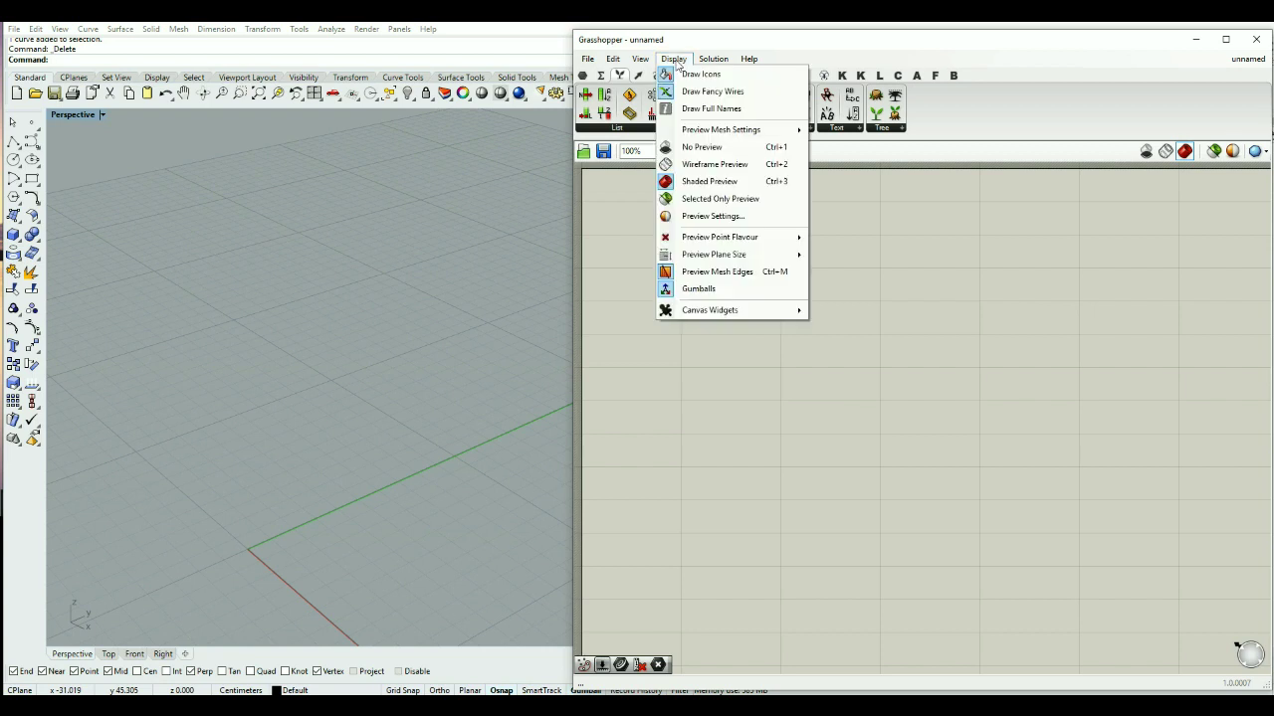
left_click(1025, 346)
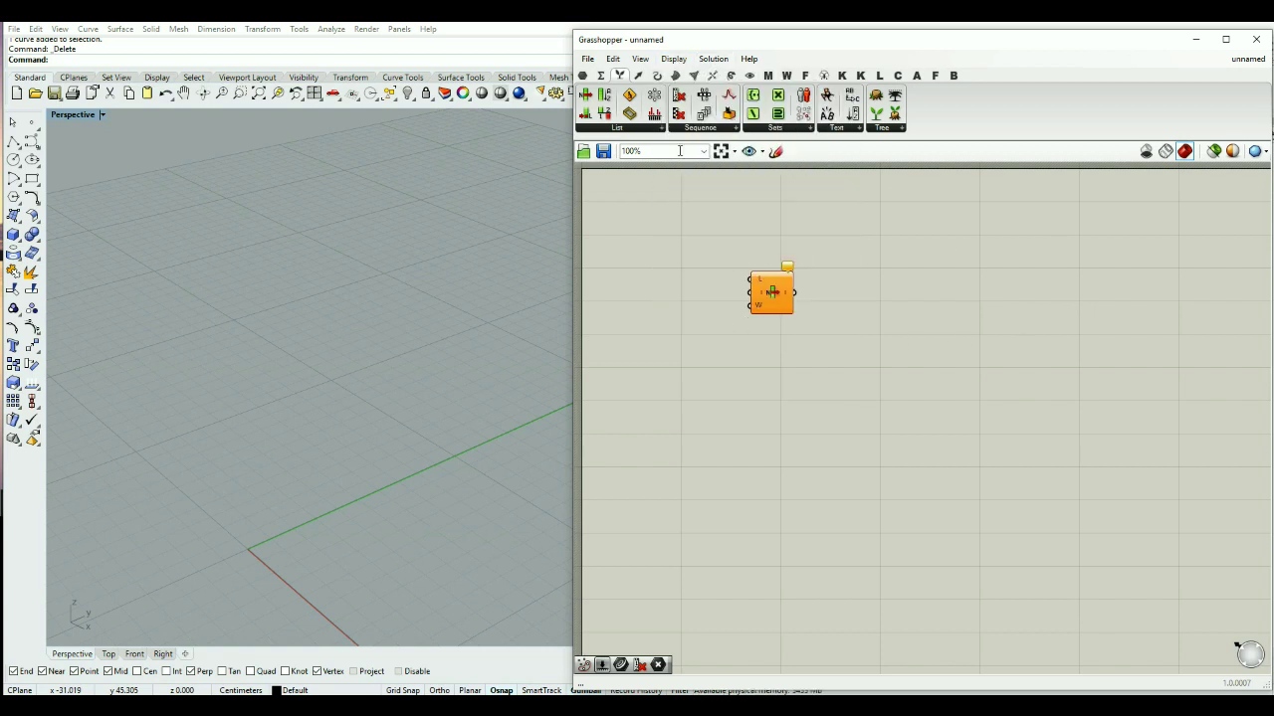
scroll(843, 395, "down", 2)
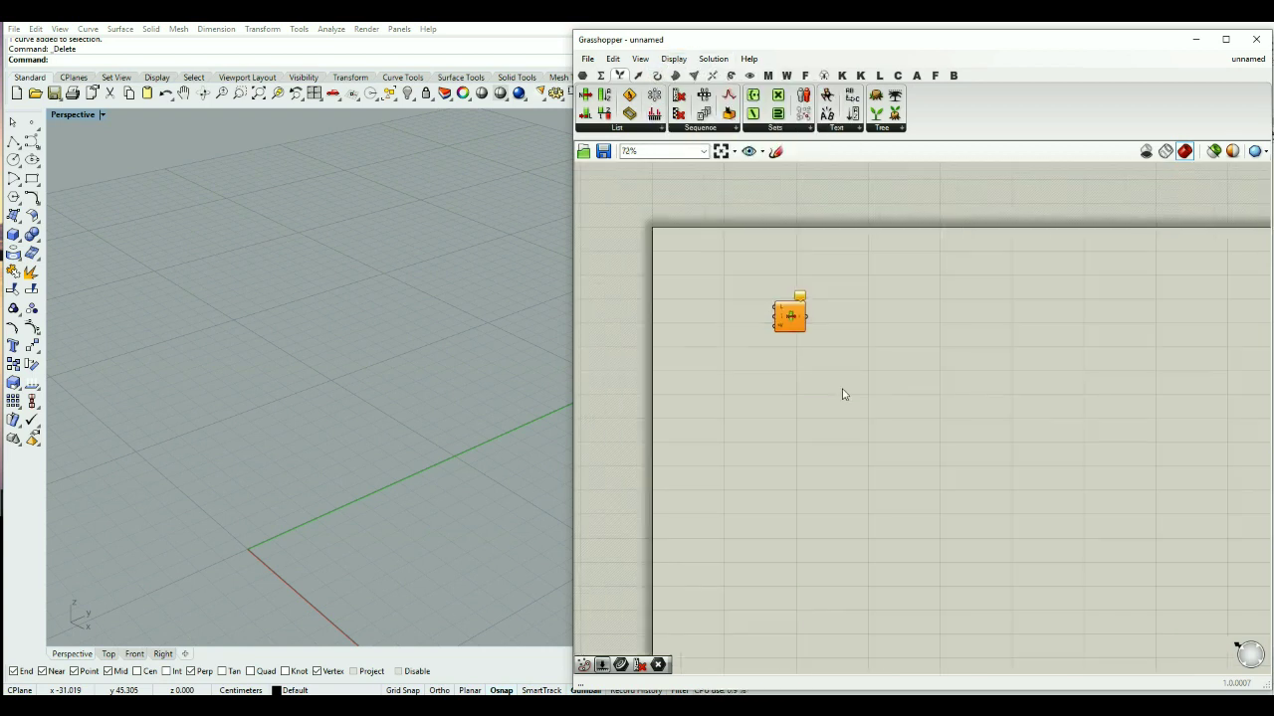
scroll(758, 270, "up", 2)
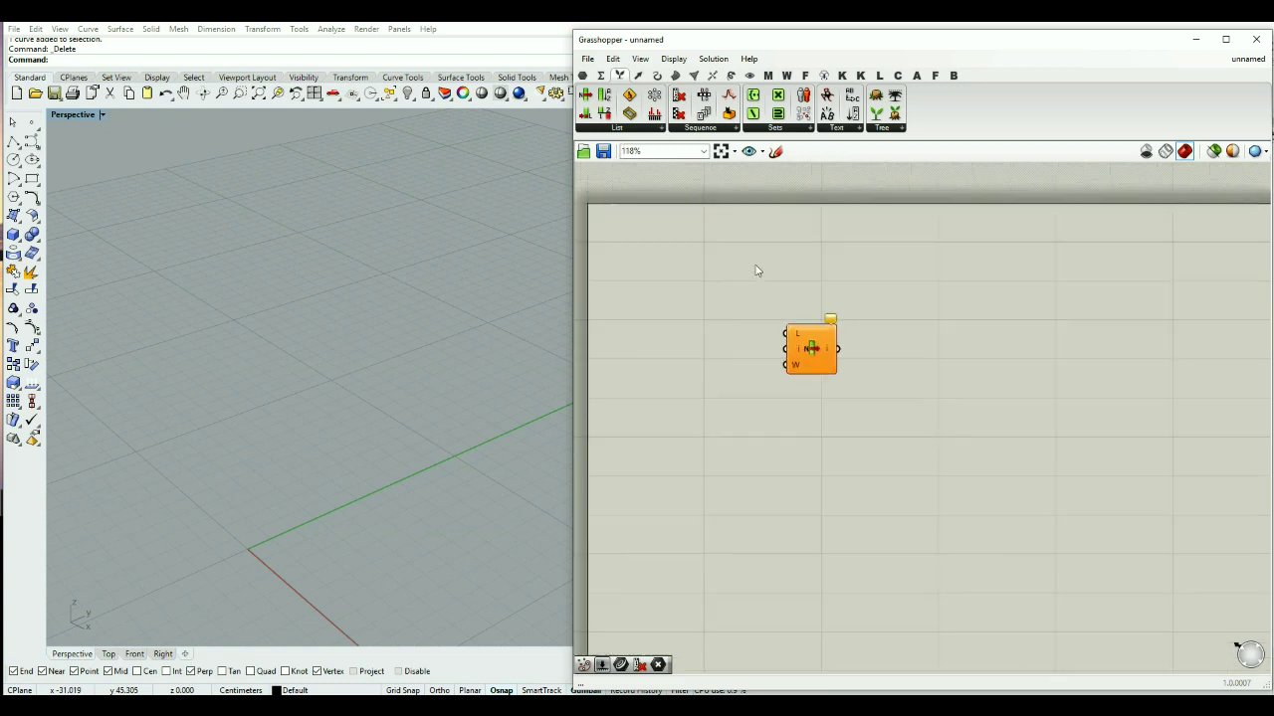
left_click(668, 62)
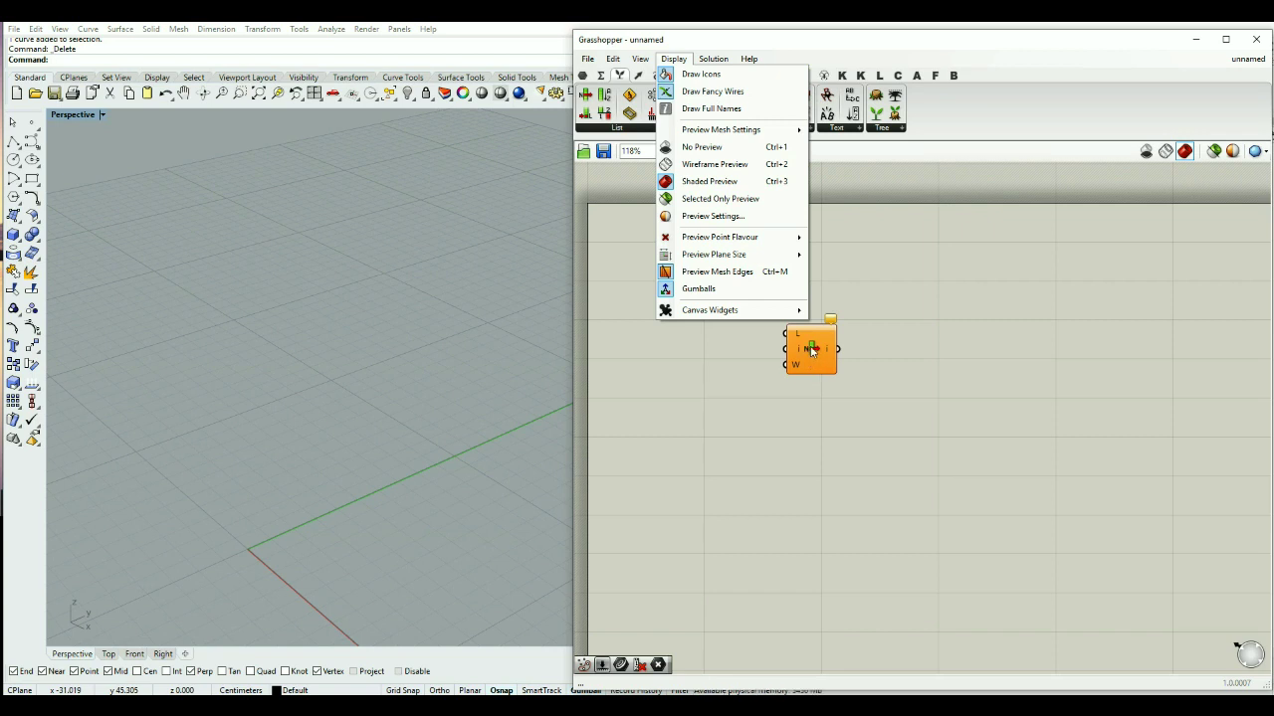
left_click(684, 77)
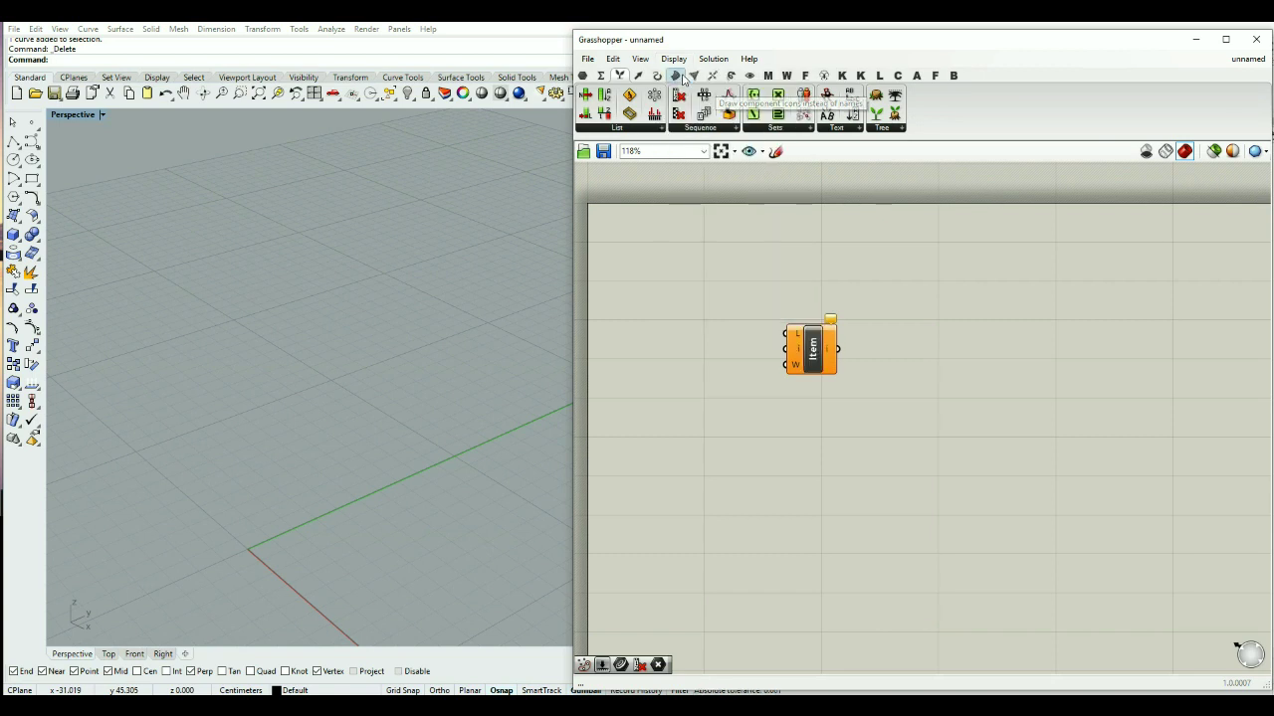
left_click(674, 59)
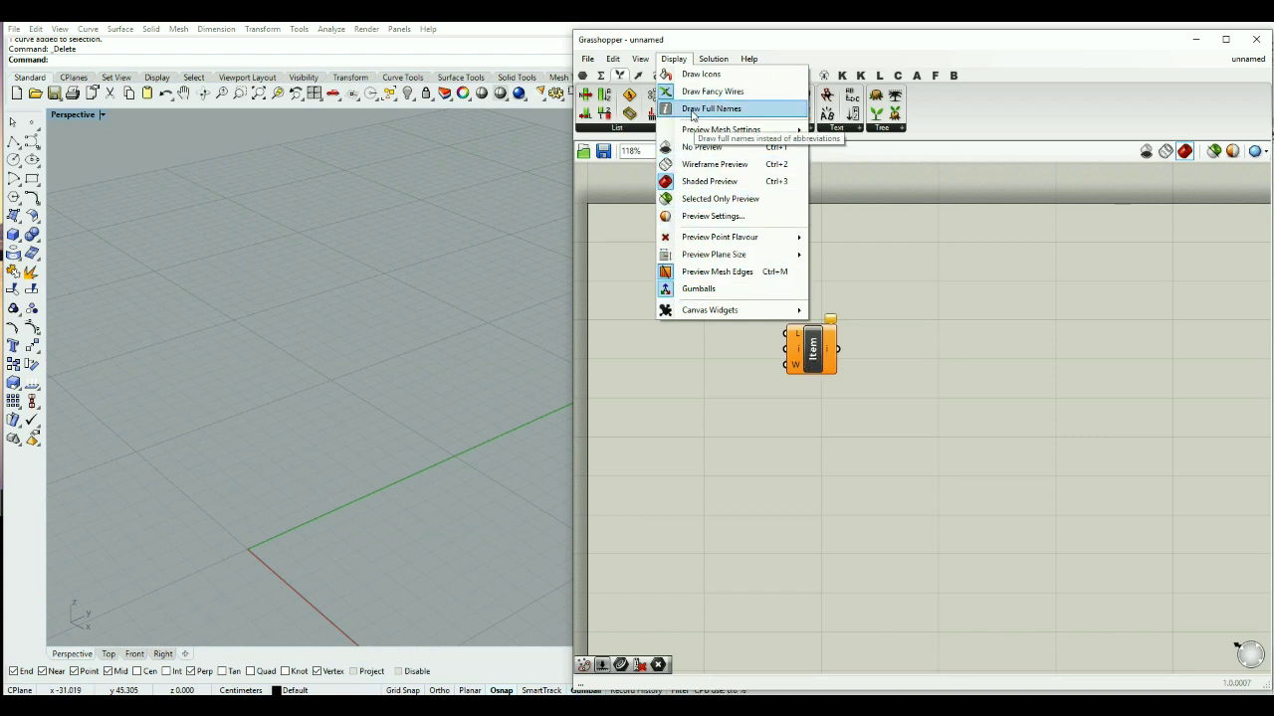
left_click(704, 110)
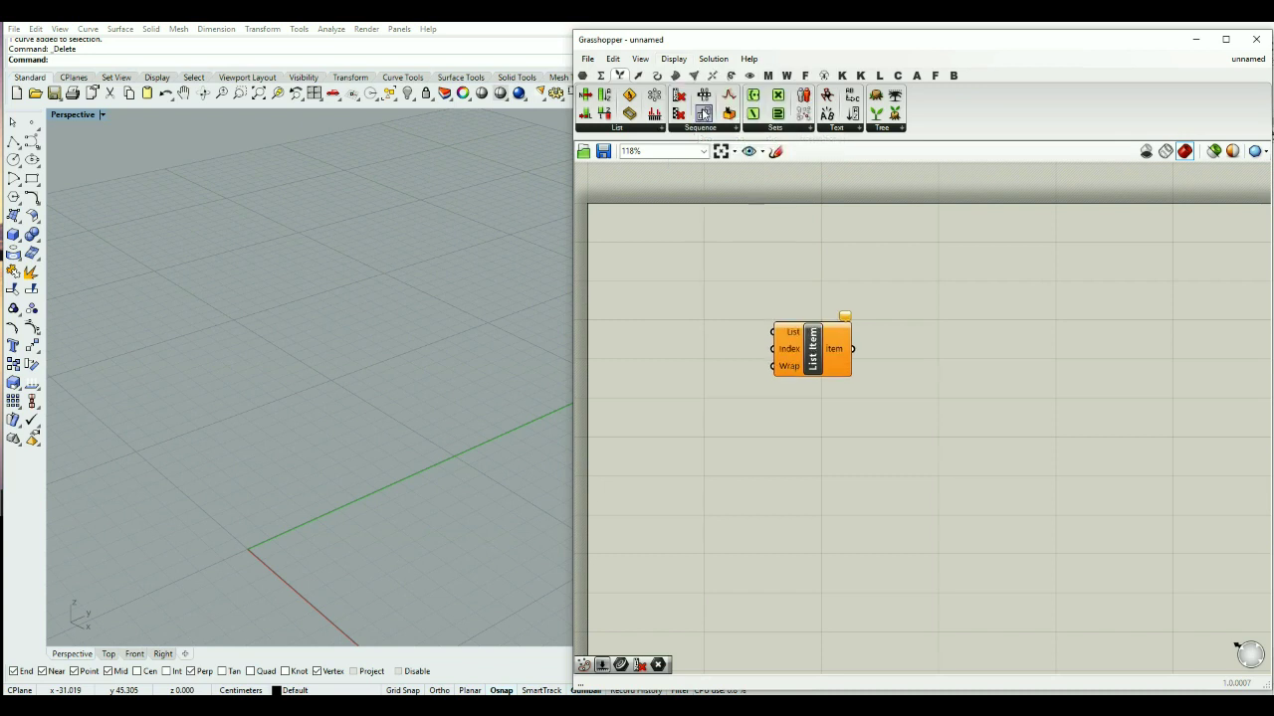
Step: Turn Draw Icons back on and Draw Full Names off again for the canvas components
left_click(674, 59)
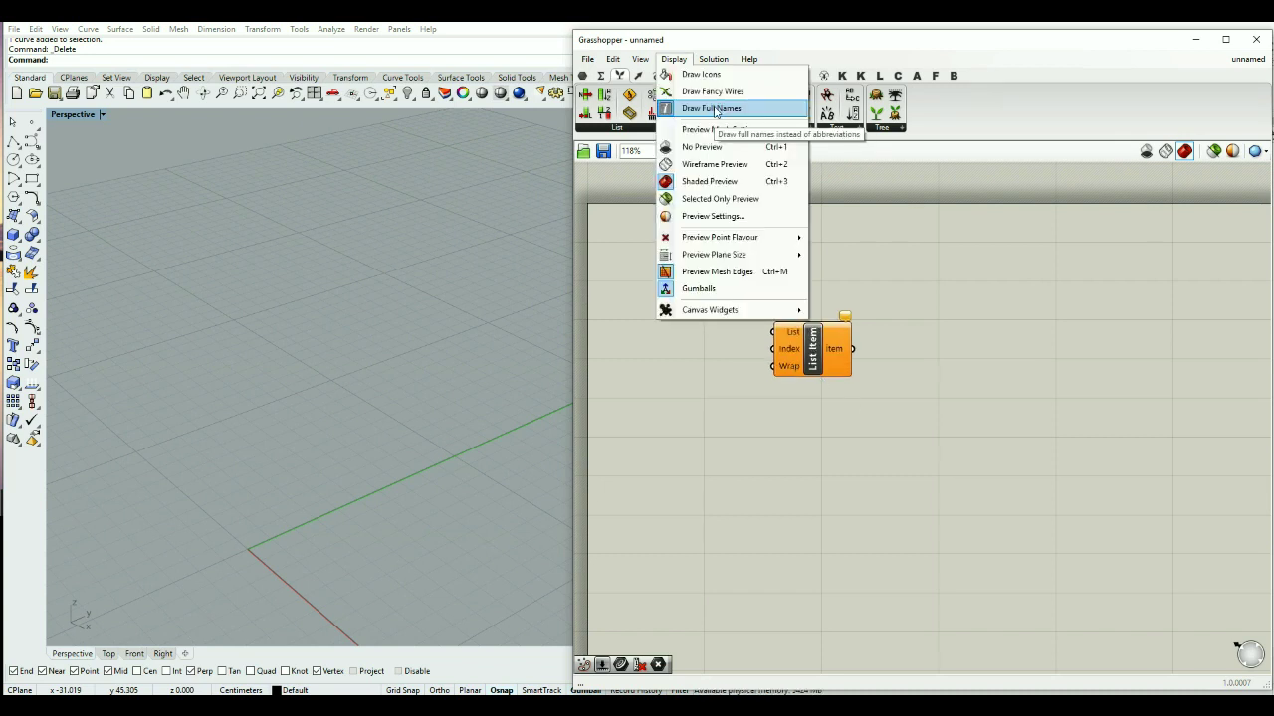
left_click(713, 78)
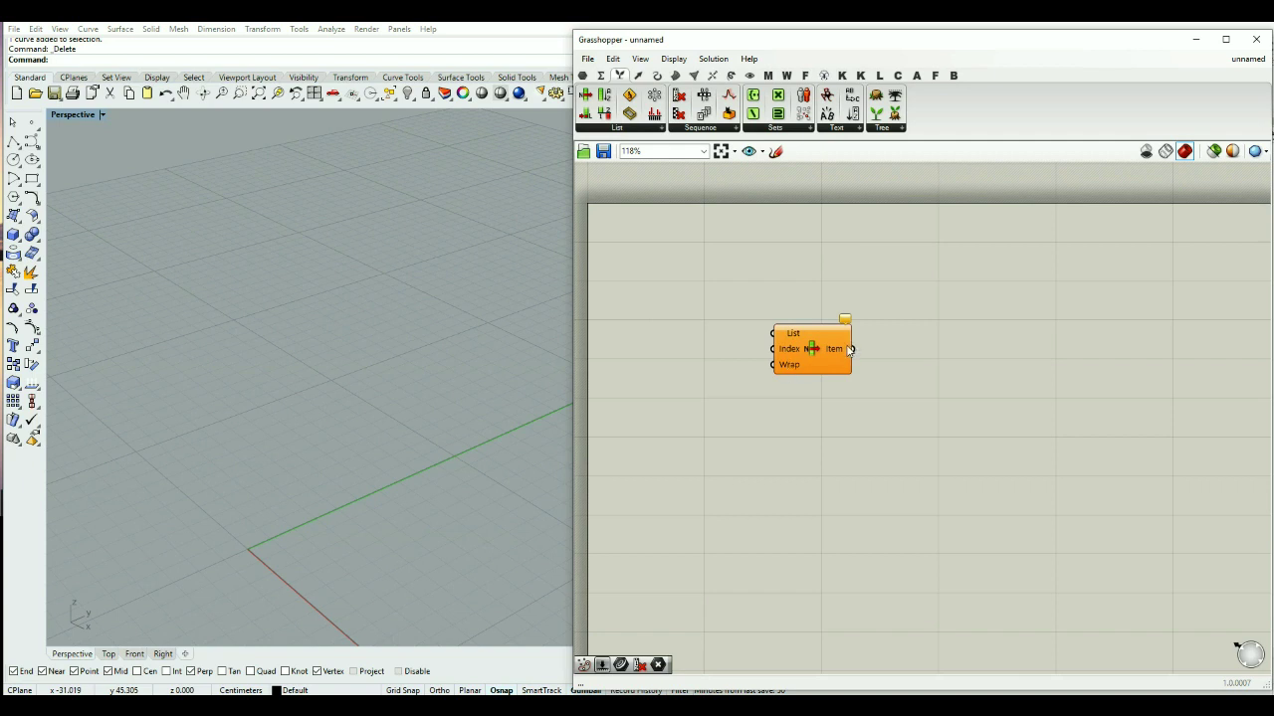
scroll(814, 359, "up", 3)
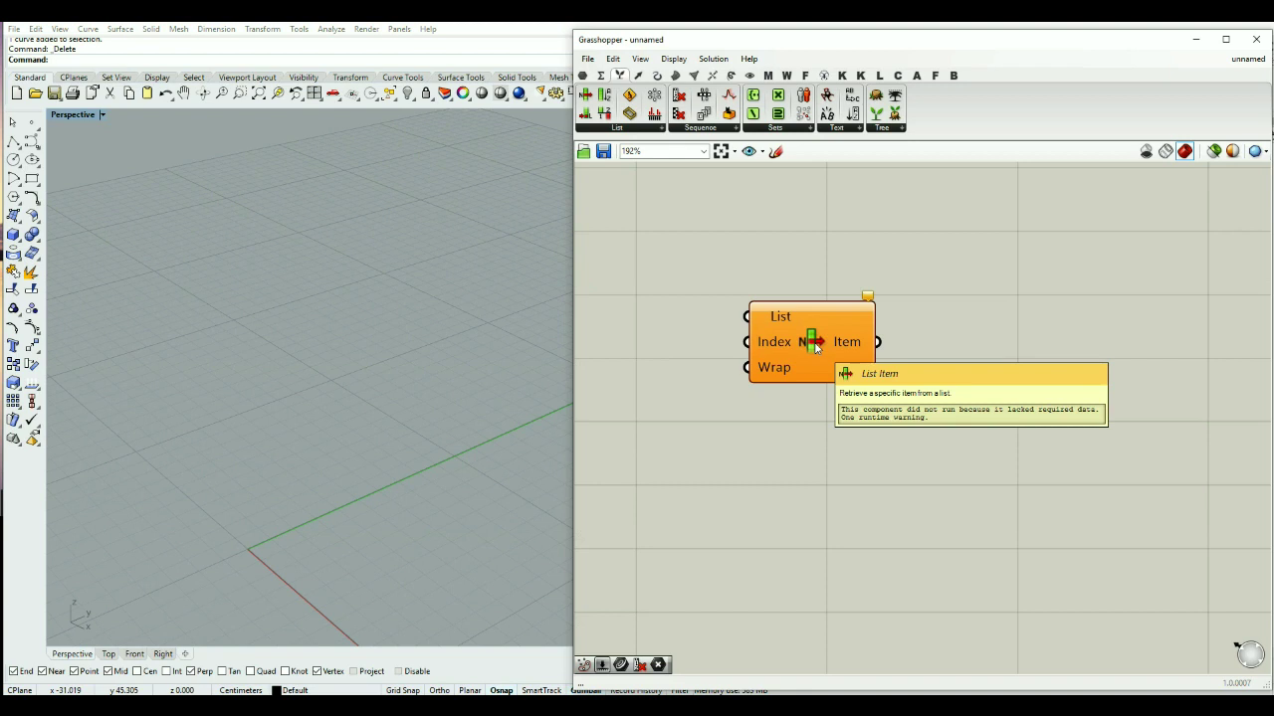
left_click(673, 59)
left_click(705, 115)
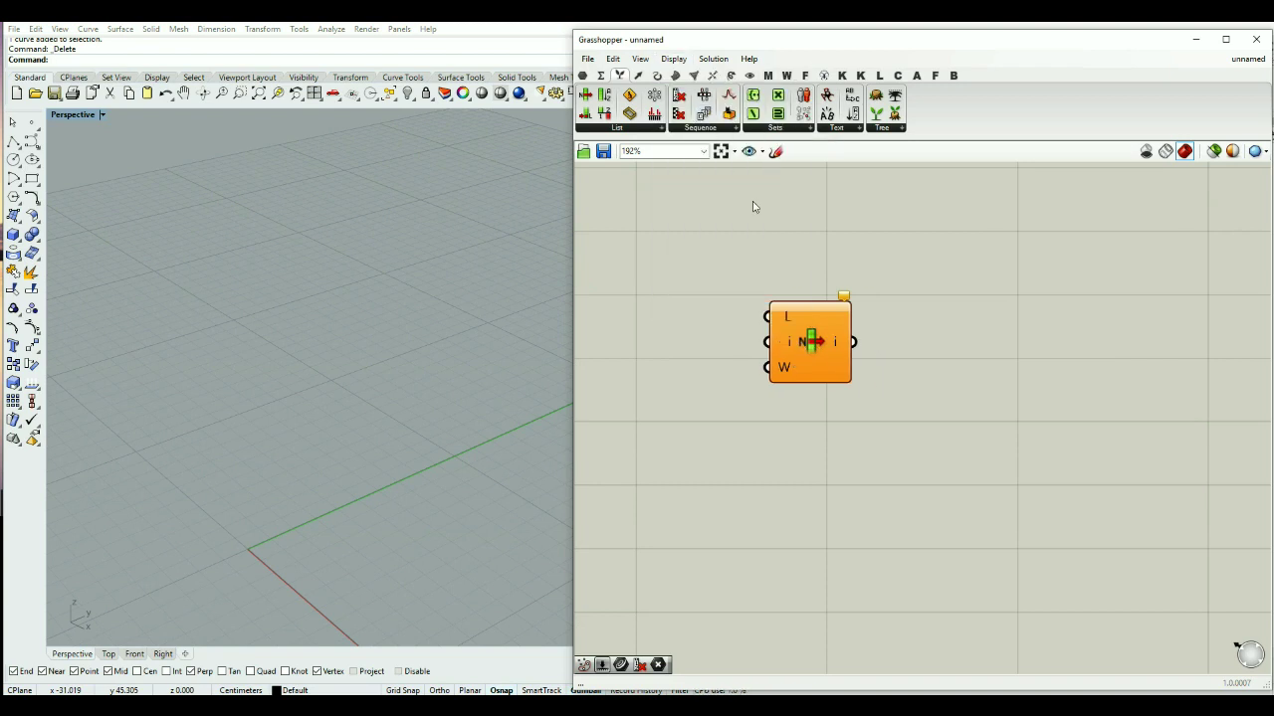
Step: Move the List Item component slightly right to make room for its inputs, and deselect it
left_click(830, 309)
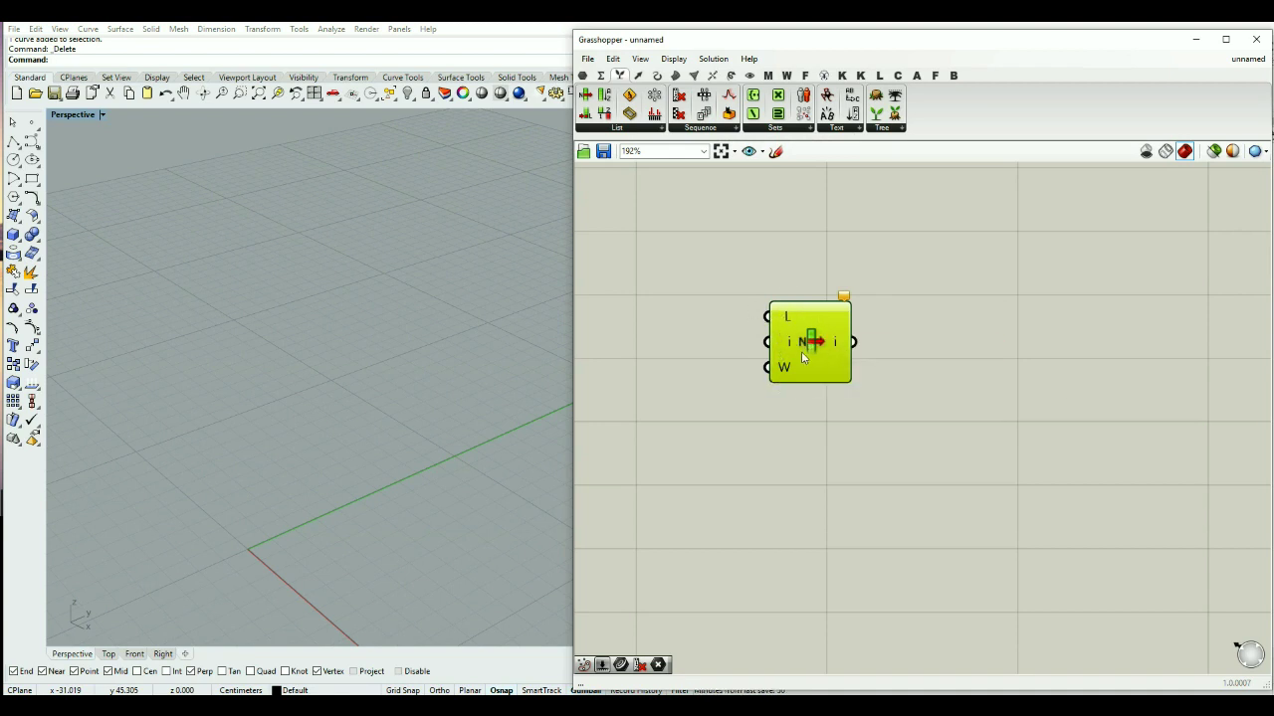
left_click_drag(801, 351, 862, 338)
left_click(728, 329)
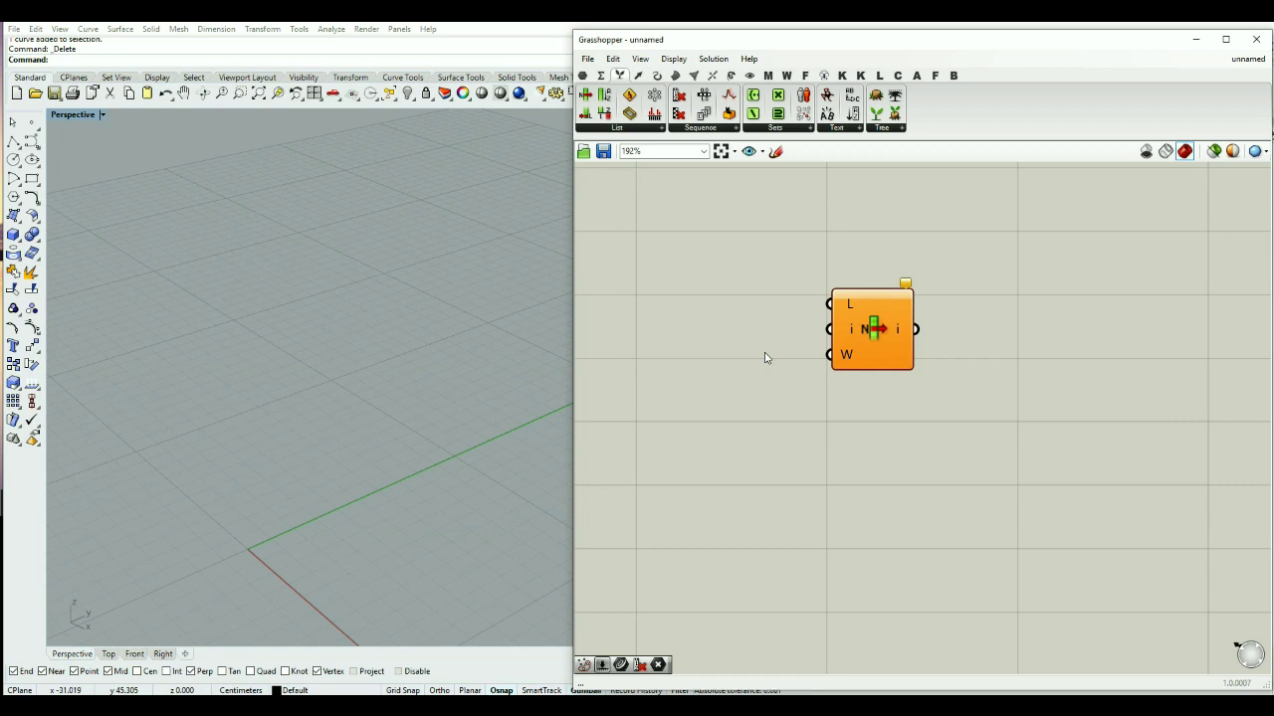
Step: Place nine single points in a loose curl in the Rhino Perspective viewport
left_click(32, 121)
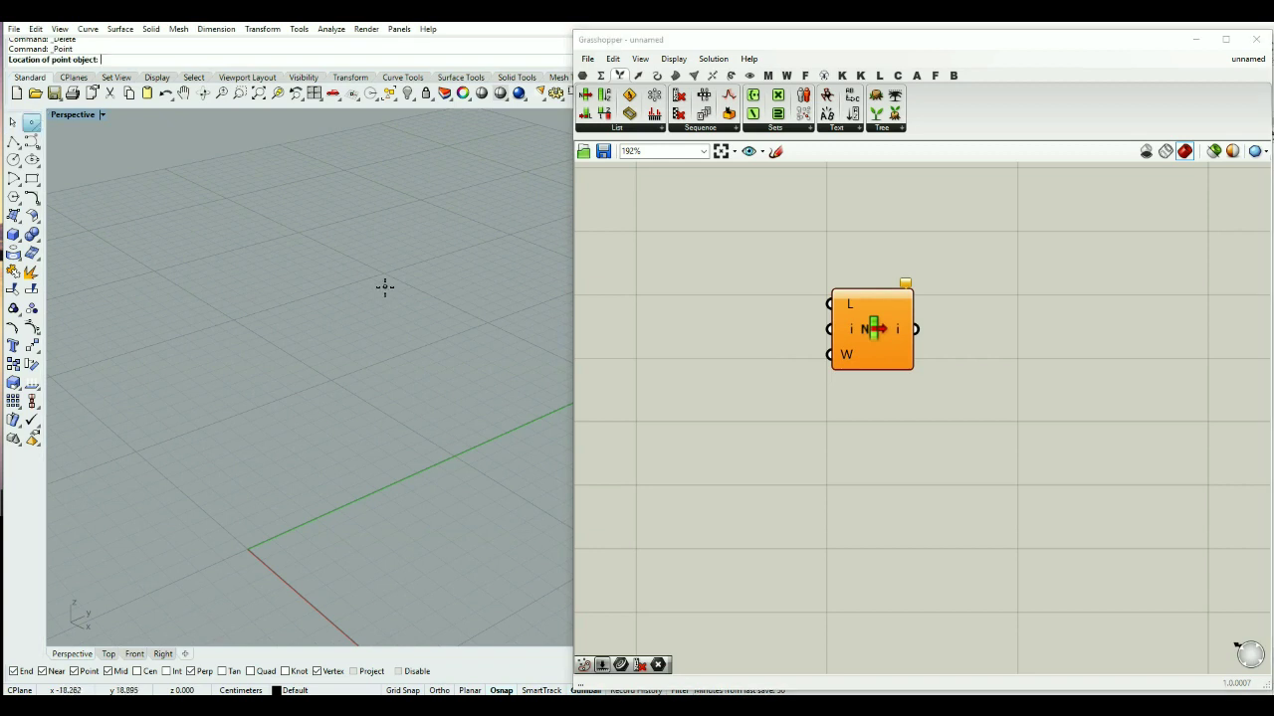
left_click(391, 255)
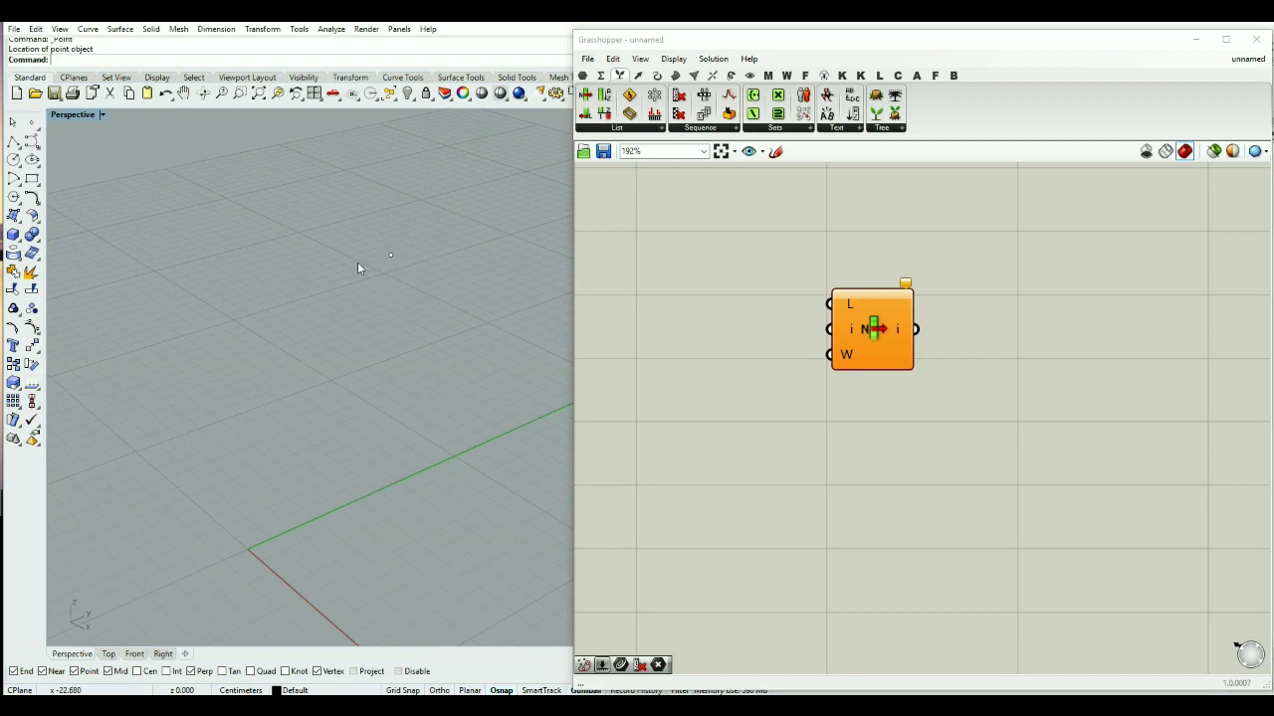
key("Return")
left_click(239, 307)
key("Return")
left_click(240, 372)
key("Return")
left_click(322, 385)
key("Return")
left_click(365, 348)
key("Return")
left_click(433, 361)
key("Return")
left_click(430, 320)
key("Return")
left_click(371, 303)
Step: Add a Point parameter beside the List Item component and set all nine Rhino points as its multiple points
left_click(583, 74)
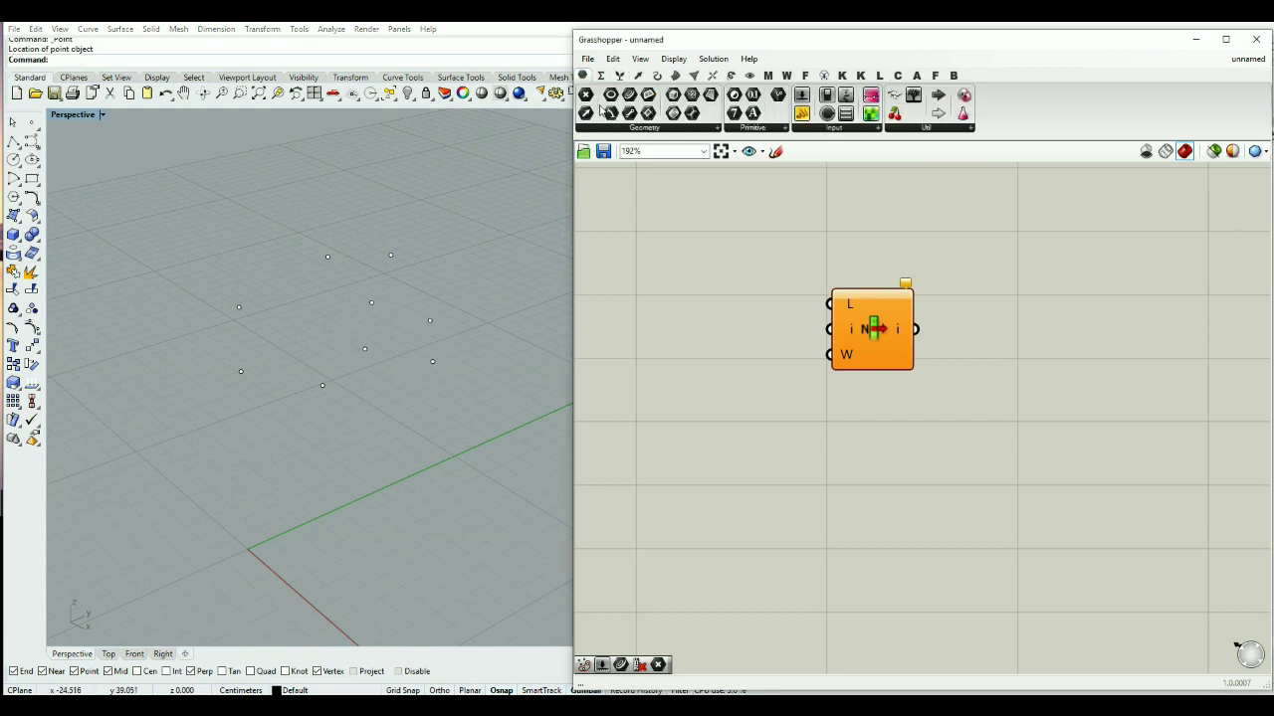
left_click_drag(589, 94, 702, 326)
right_click(701, 326)
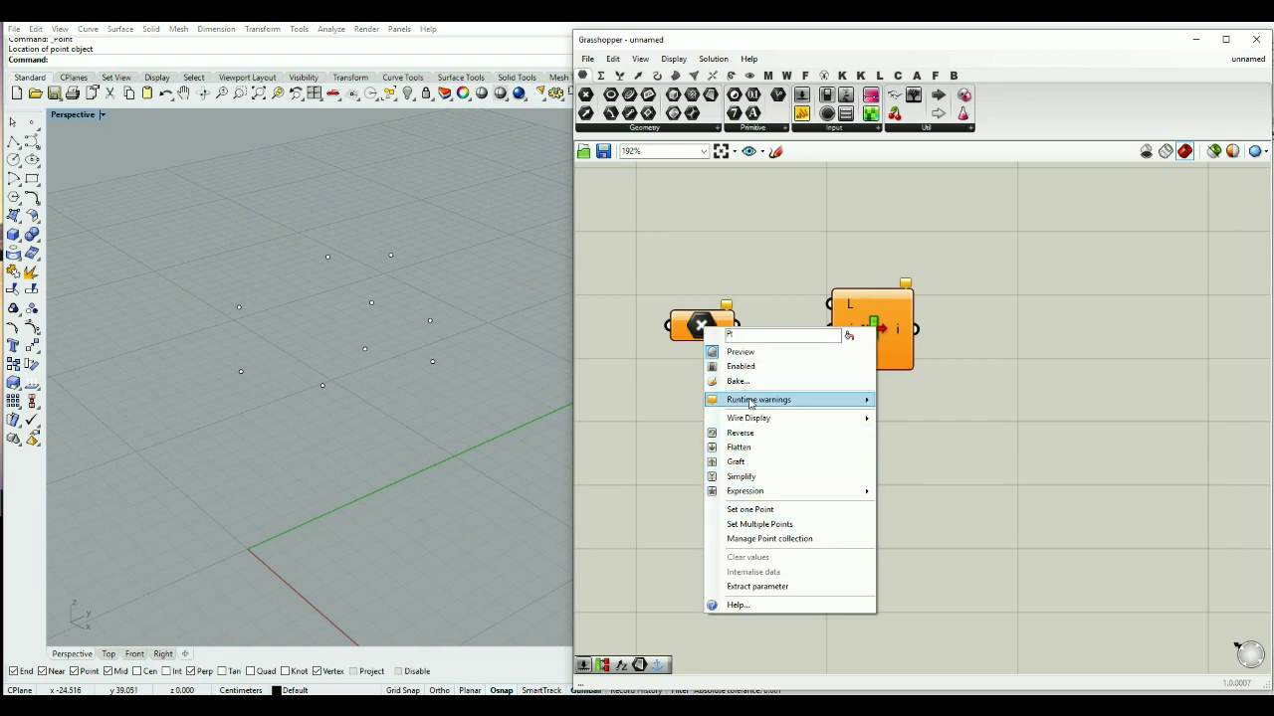
left_click(754, 525)
left_click_drag(486, 198, 276, 405)
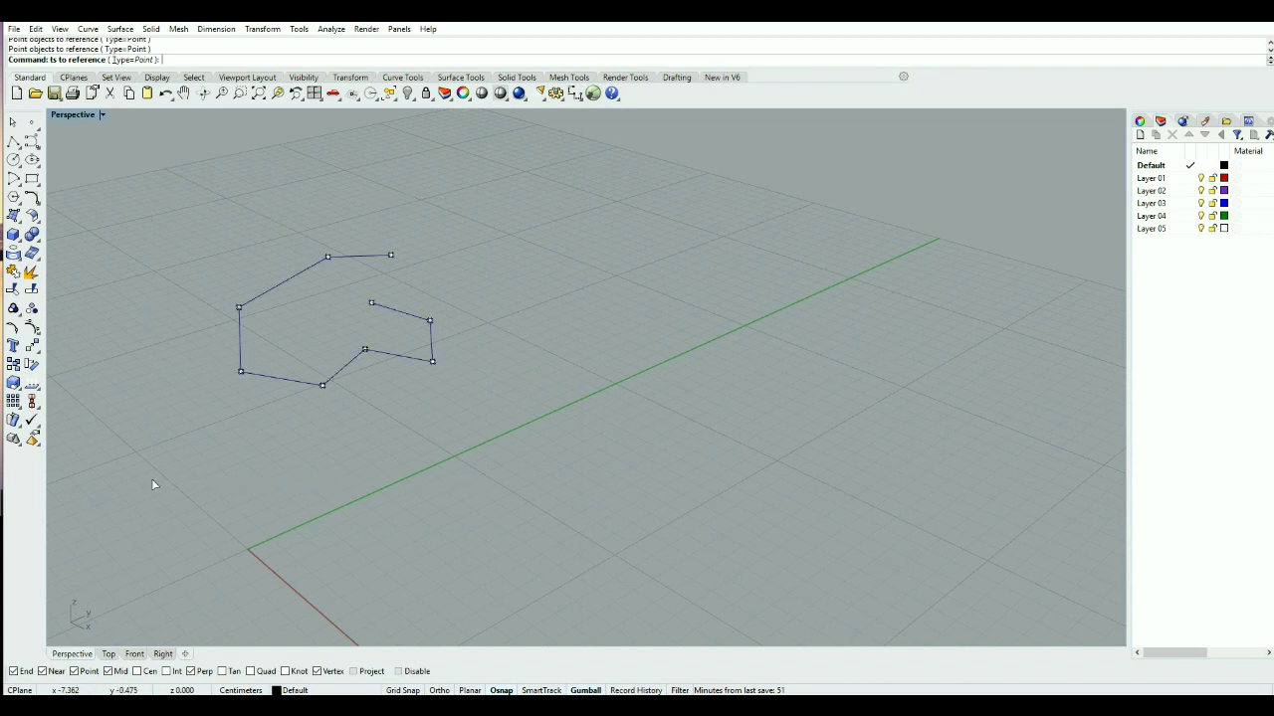
key("Return")
Step: Align the Point parameter with the List Item component and connect its output to the L input
left_click_drag(743, 338, 749, 318)
left_click(752, 305)
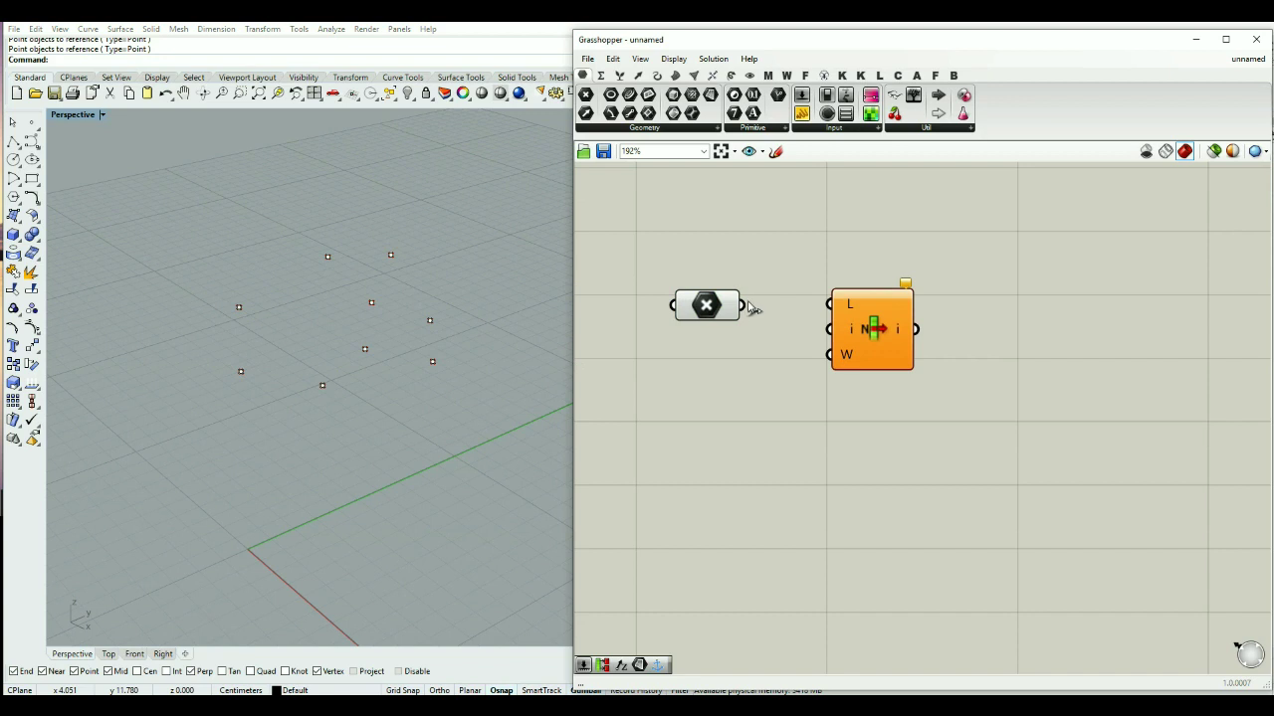
left_click_drag(741, 306, 829, 304)
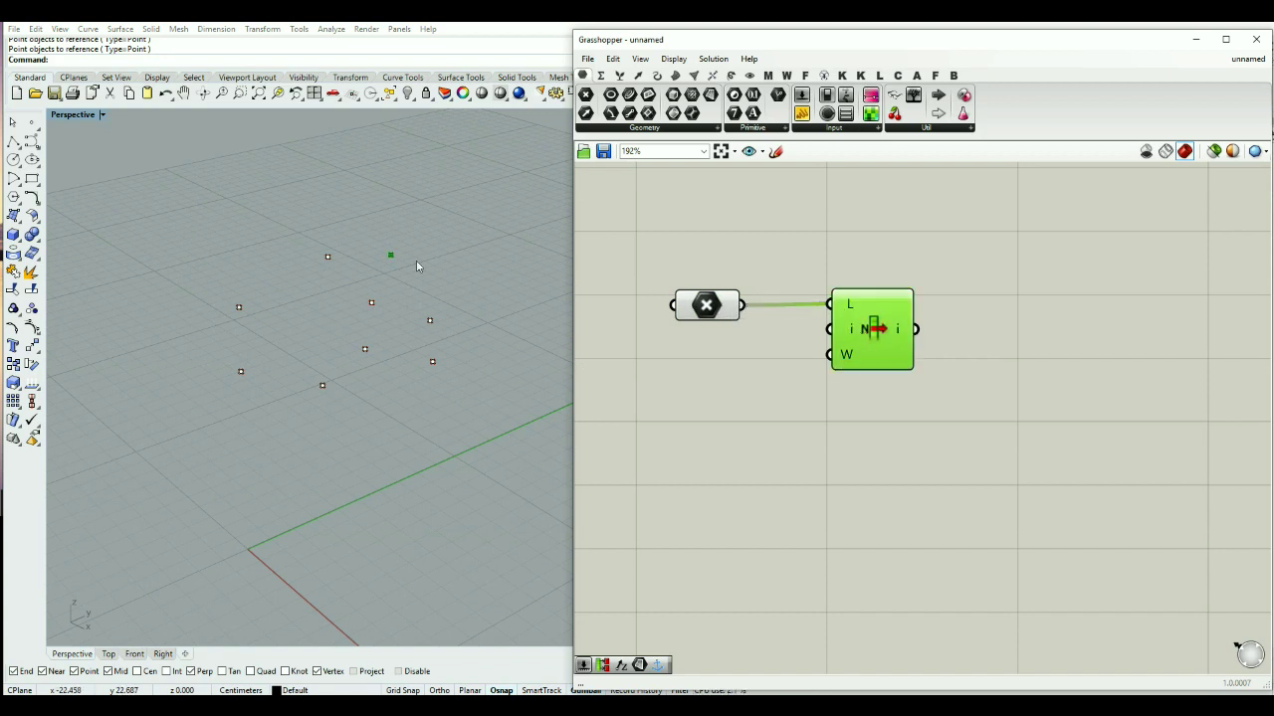
Step: Hide the nine source points in the Rhino viewport after deleting them and undoing the deletion
left_click_drag(478, 215, 165, 500)
key("Delete")
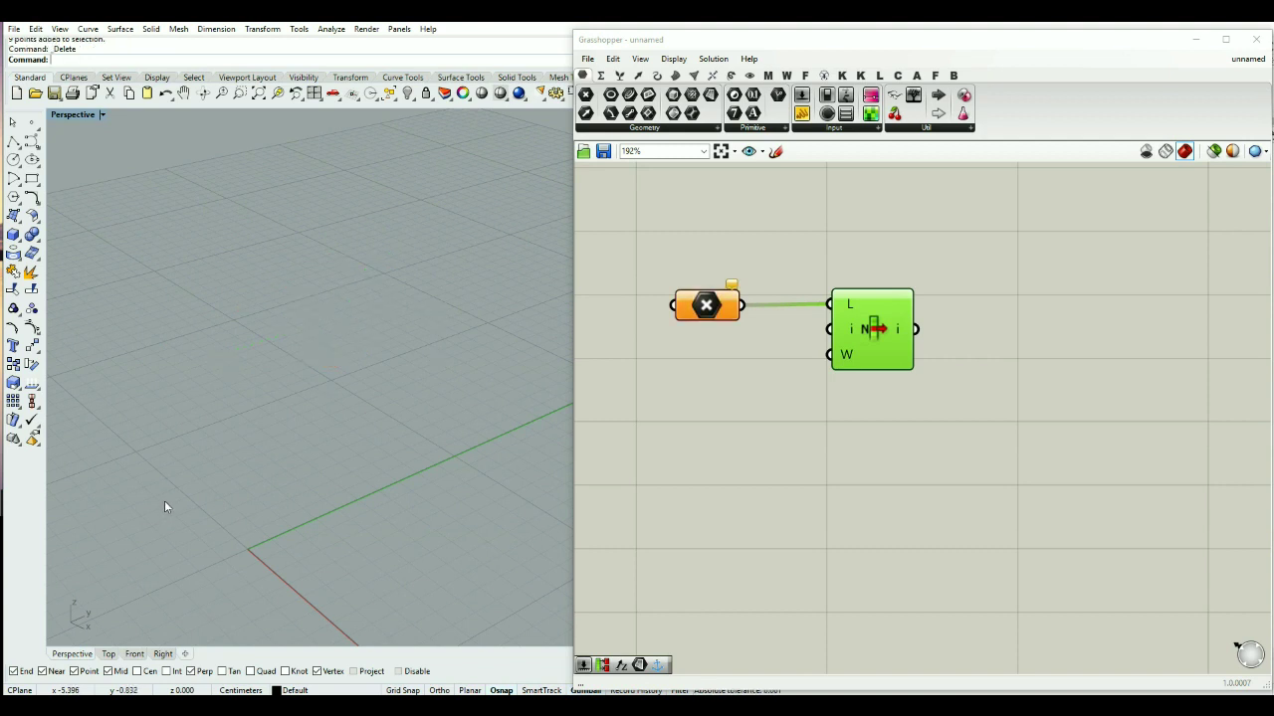
key("ctrl+z")
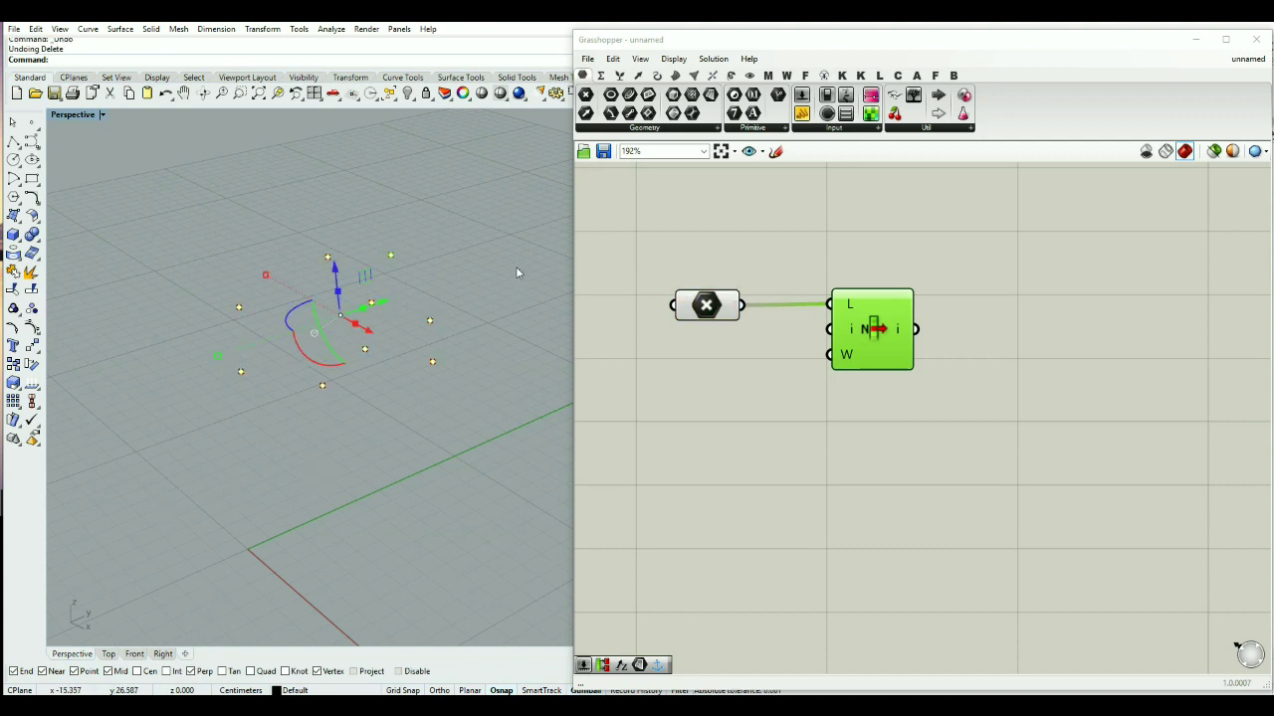
type("hide")
key("Return")
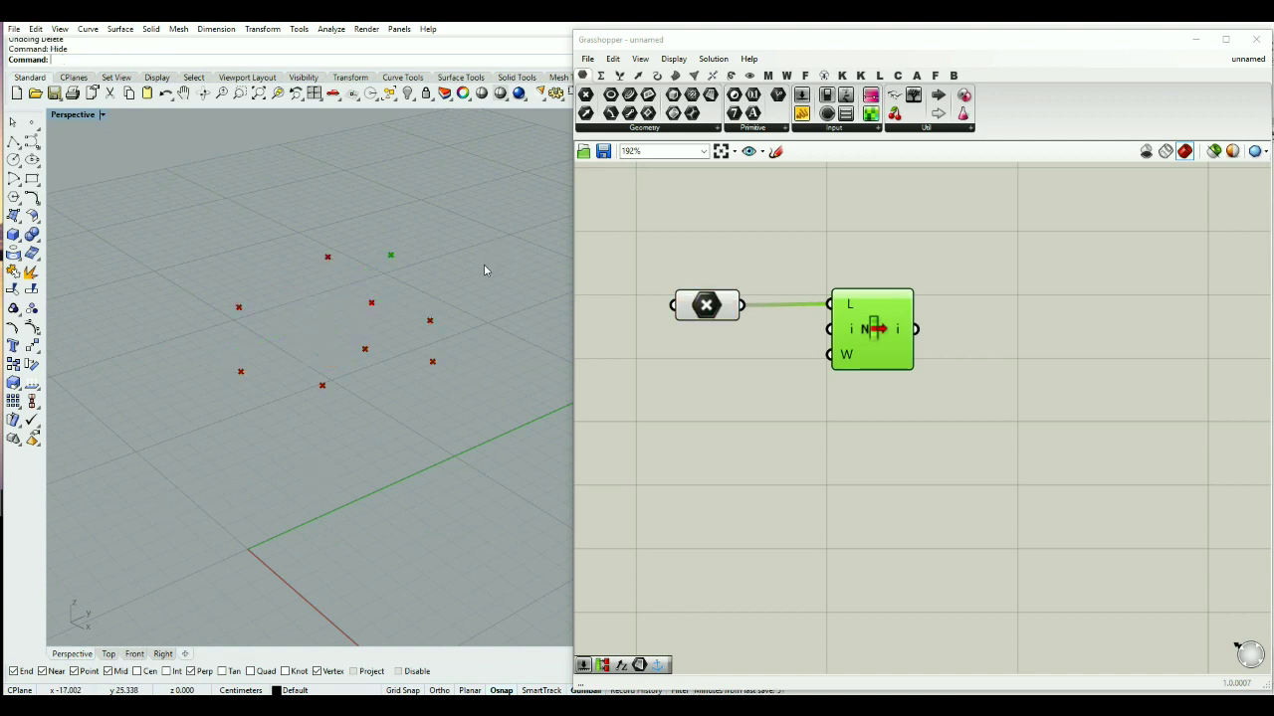
Step: Examine which point List Item outputs in the viewport, its inputs, and the points stored in the Point parameter
left_click(855, 436)
left_click(881, 326)
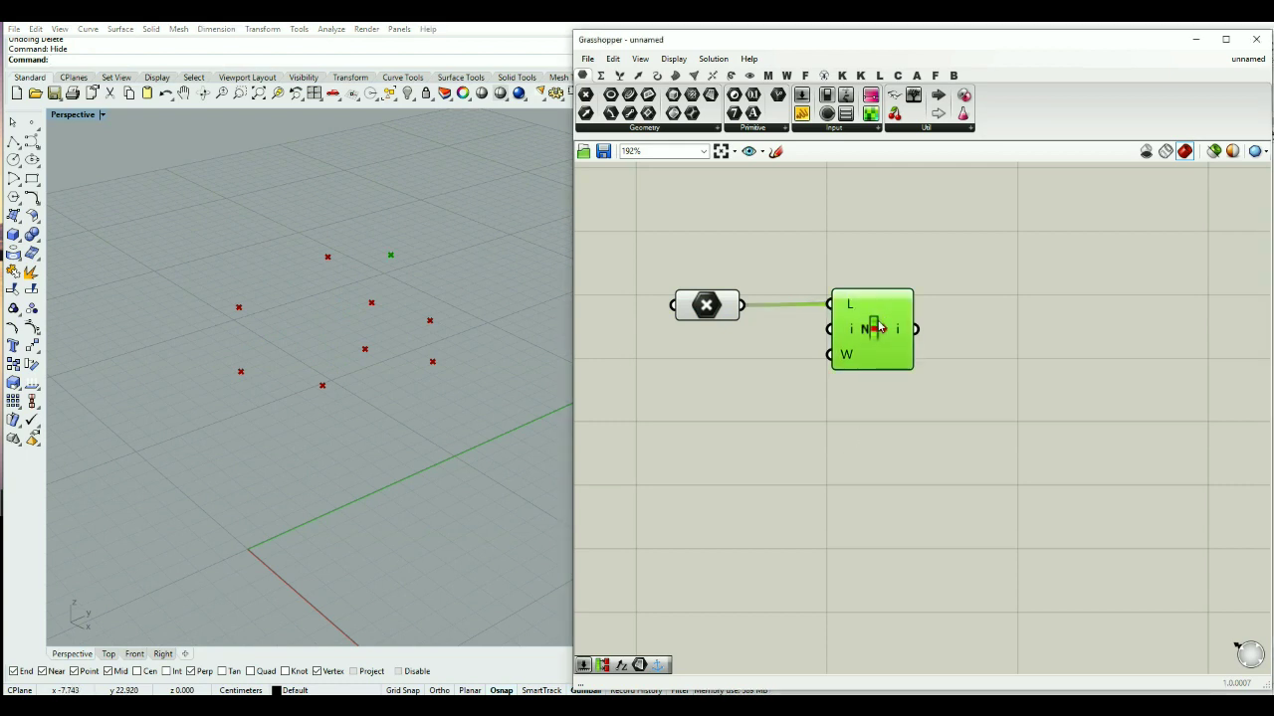
left_click(979, 355)
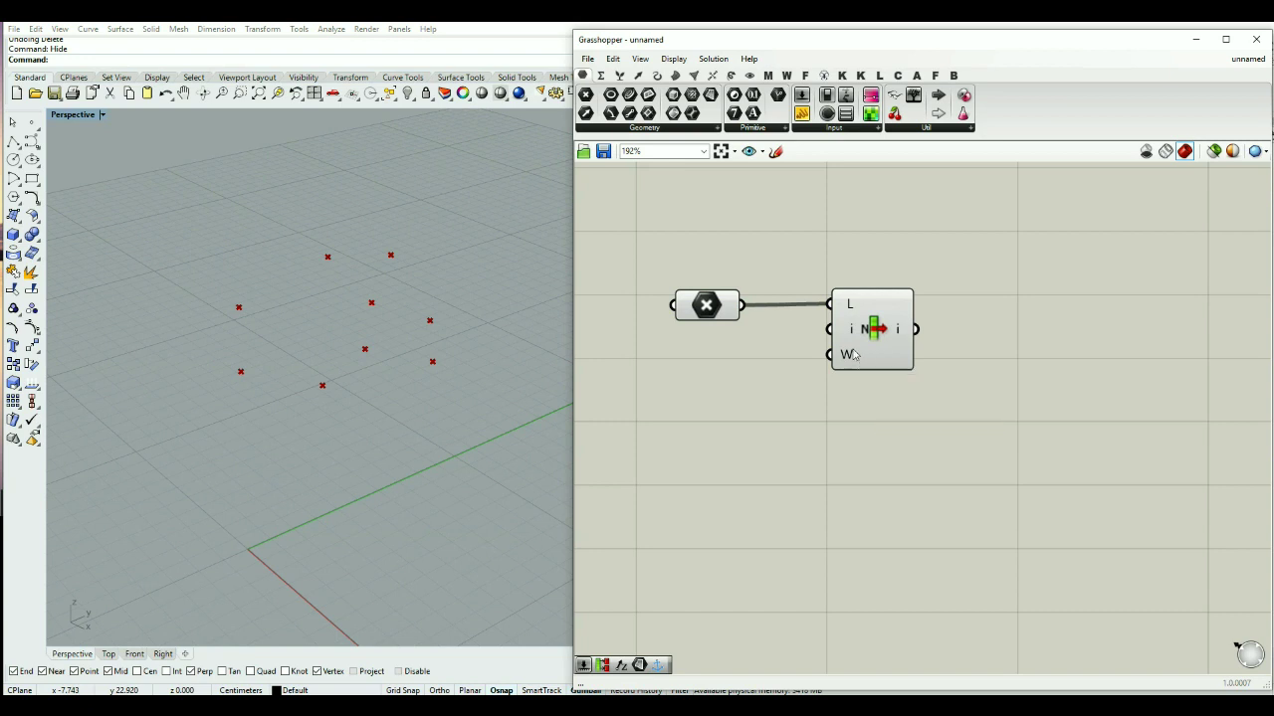
scroll(854, 355, "up", 2)
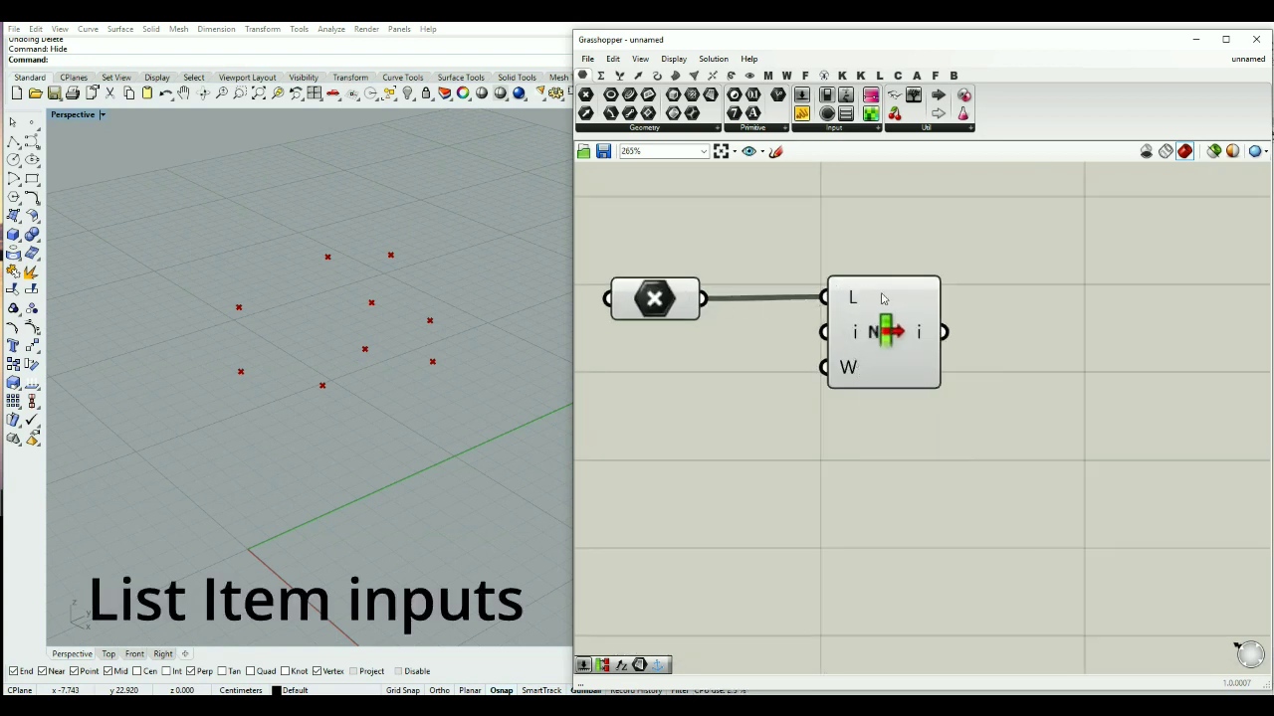
left_click(881, 326)
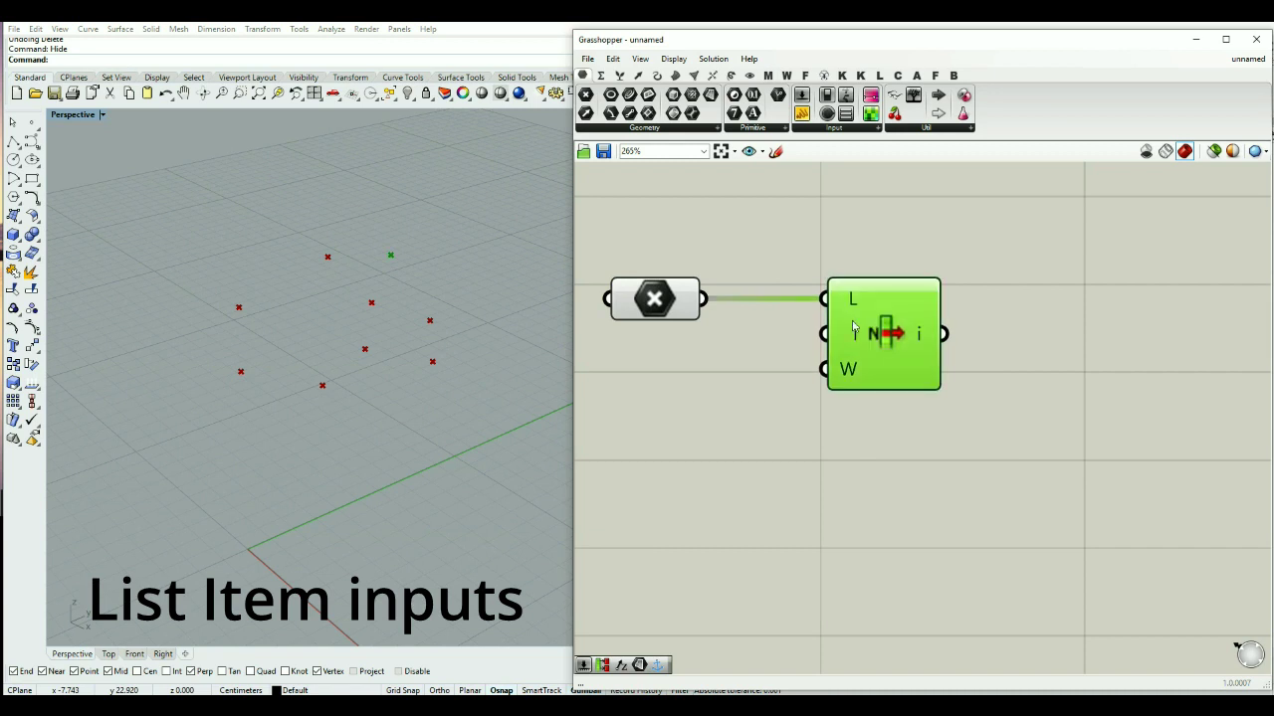
left_click(736, 372)
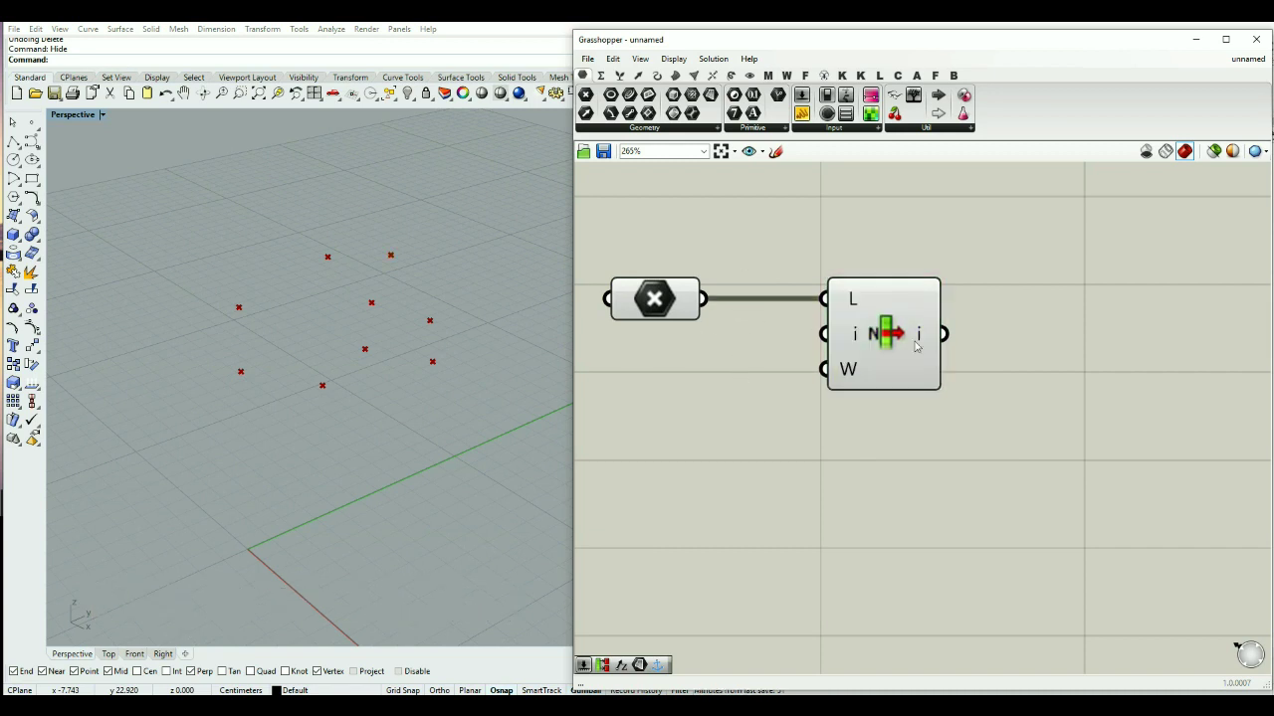
mouse_move(853, 340)
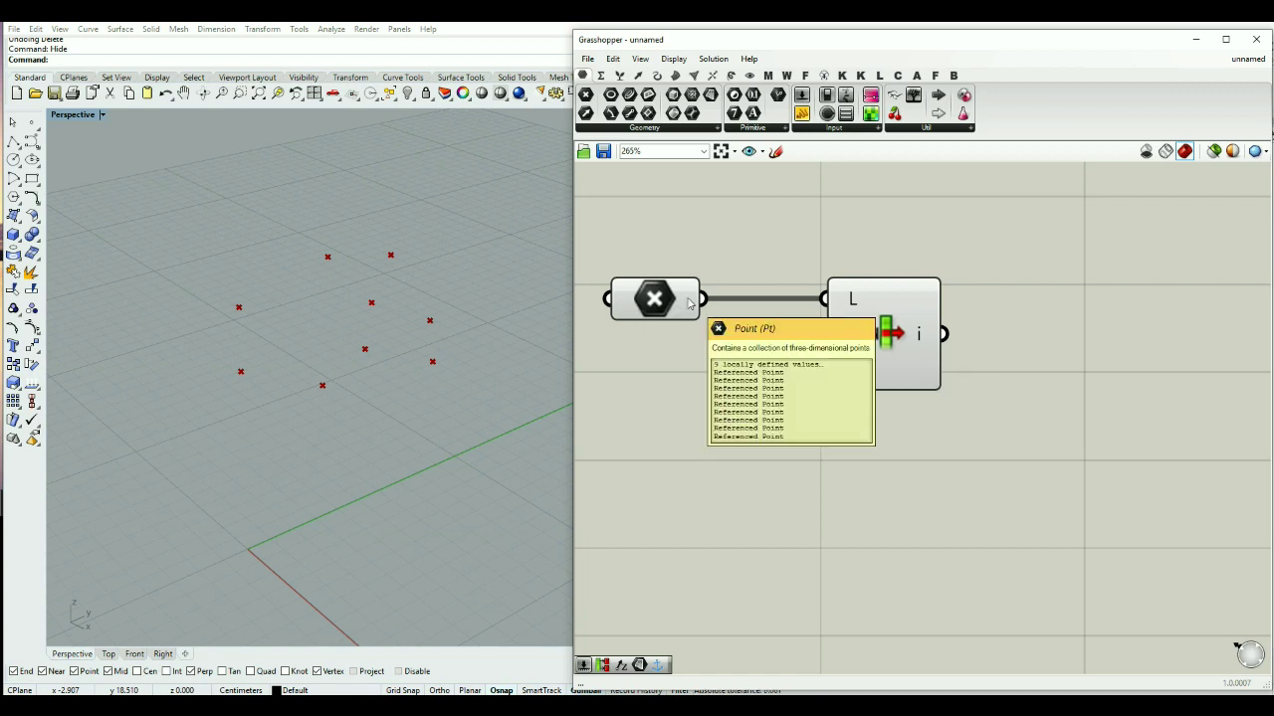
mouse_move(684, 308)
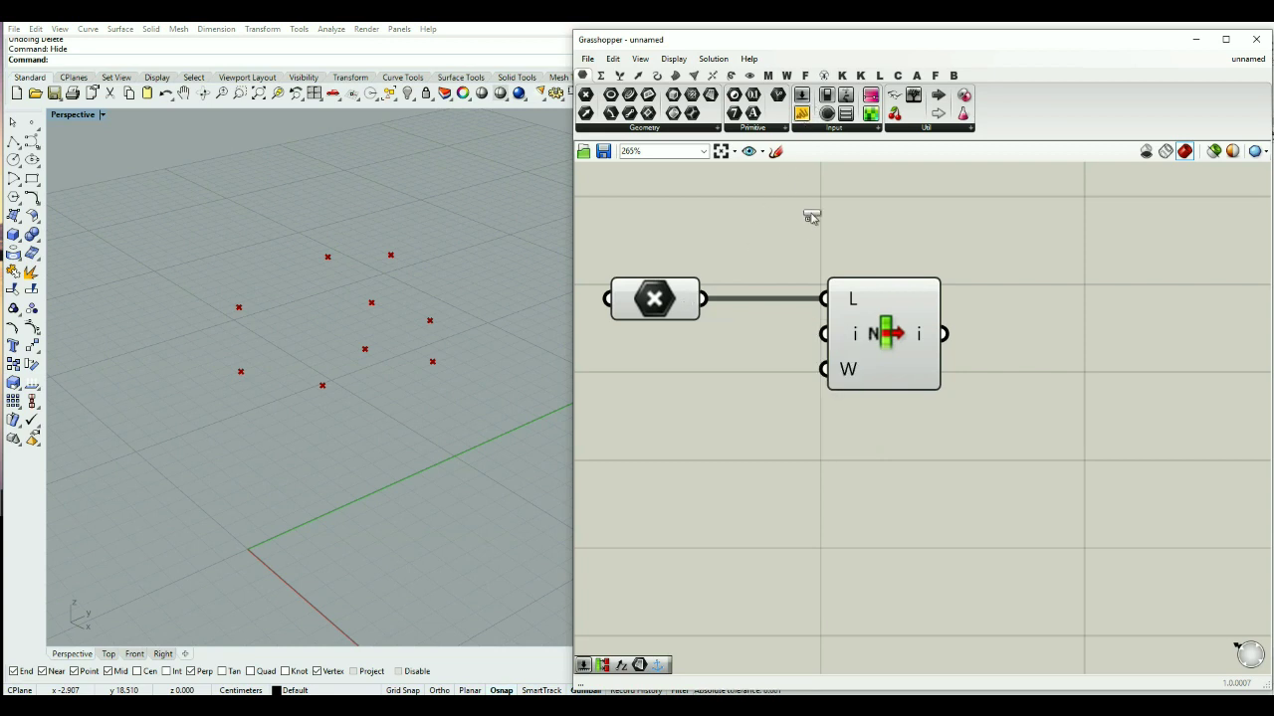
Step: Place an empty Panel on the canvas above the Point parameter and List Item component
left_click_drag(811, 217, 790, 239)
scroll(757, 248, "down", 2)
scroll(739, 224, "up", 1)
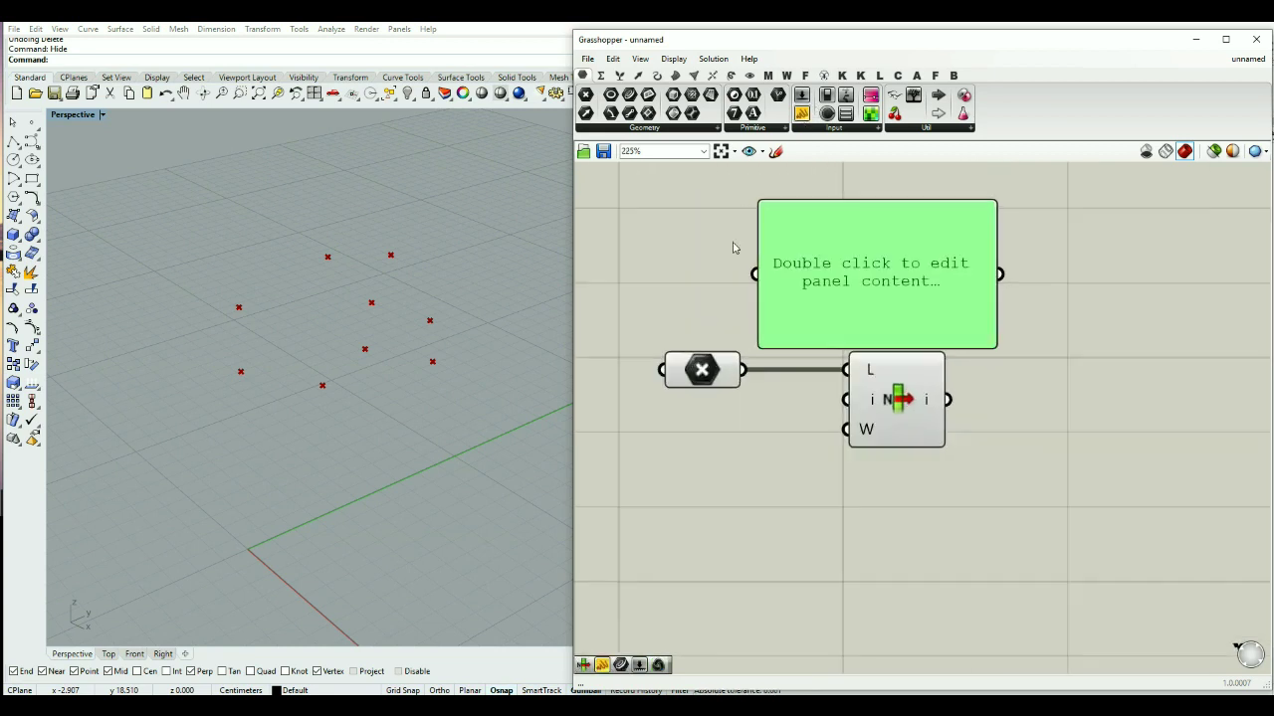
Step: Connect the Point parameter's output to the Panel and enlarge the Panel to show all list items
left_click_drag(743, 370, 875, 257)
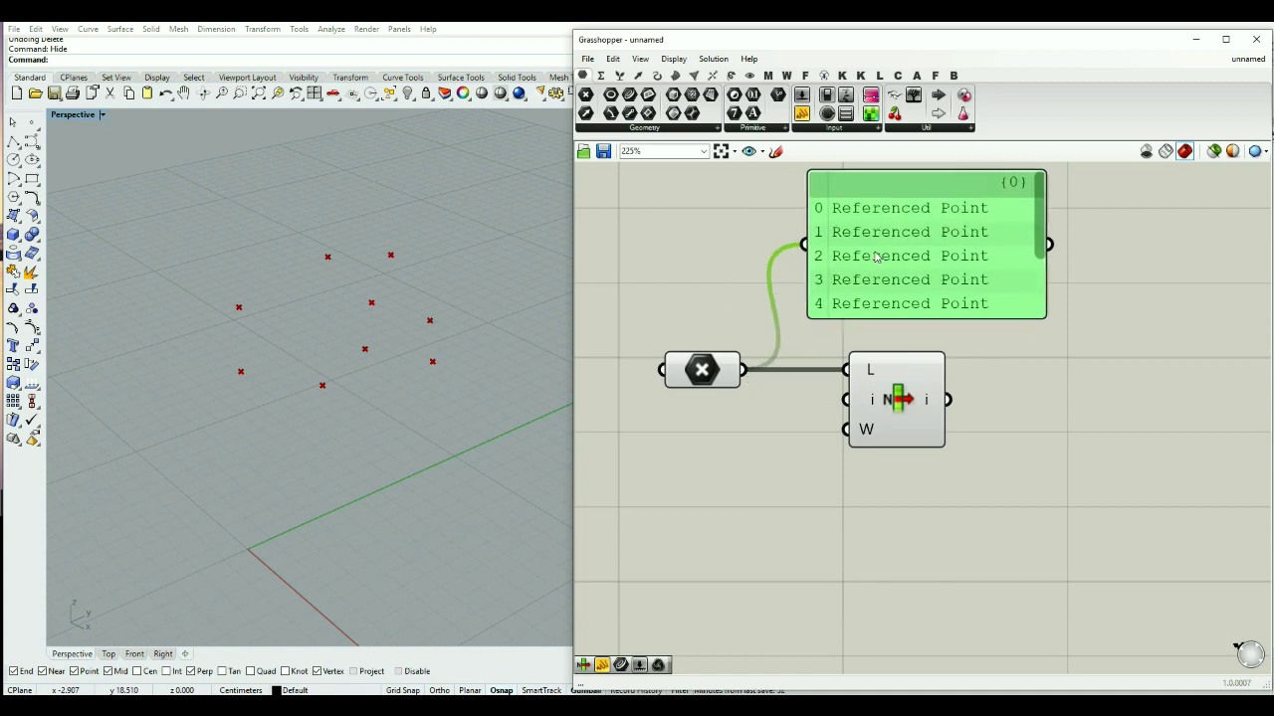
scroll(847, 433, "down", 3)
left_click_drag(1081, 243, 704, 494)
left_click_drag(850, 428, 895, 662)
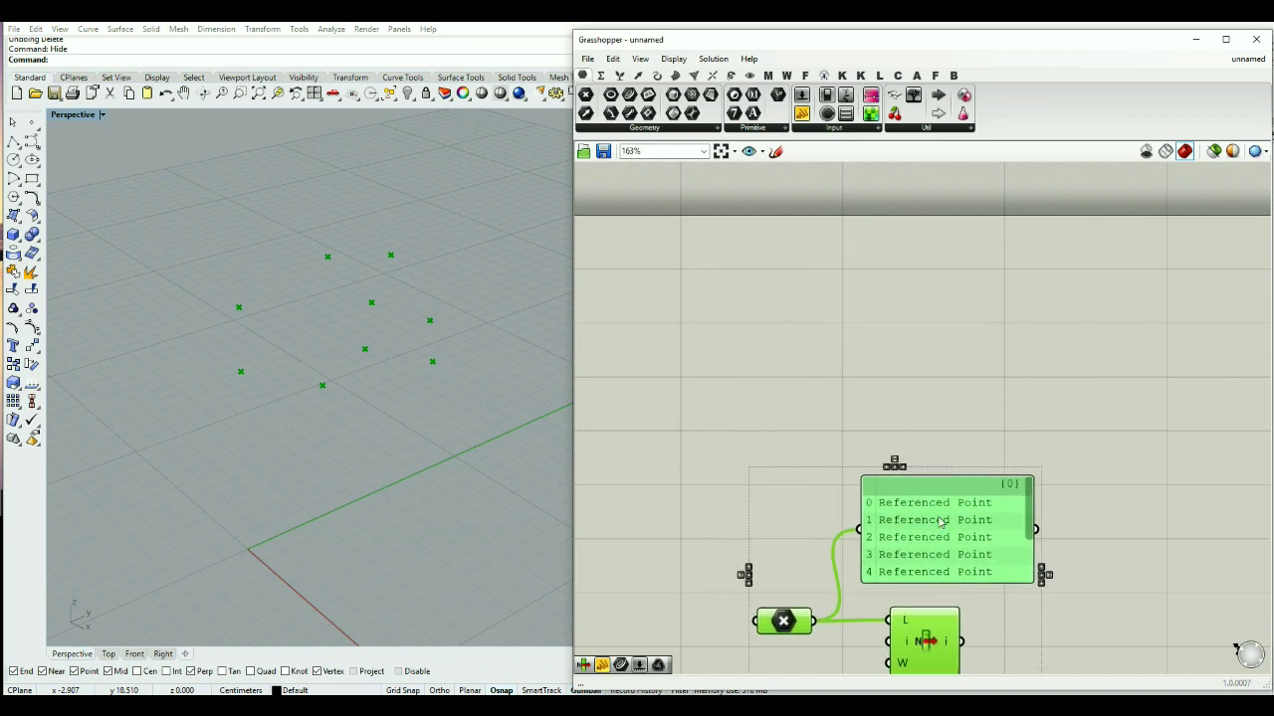
left_click(943, 460)
left_click_drag(936, 480, 940, 363)
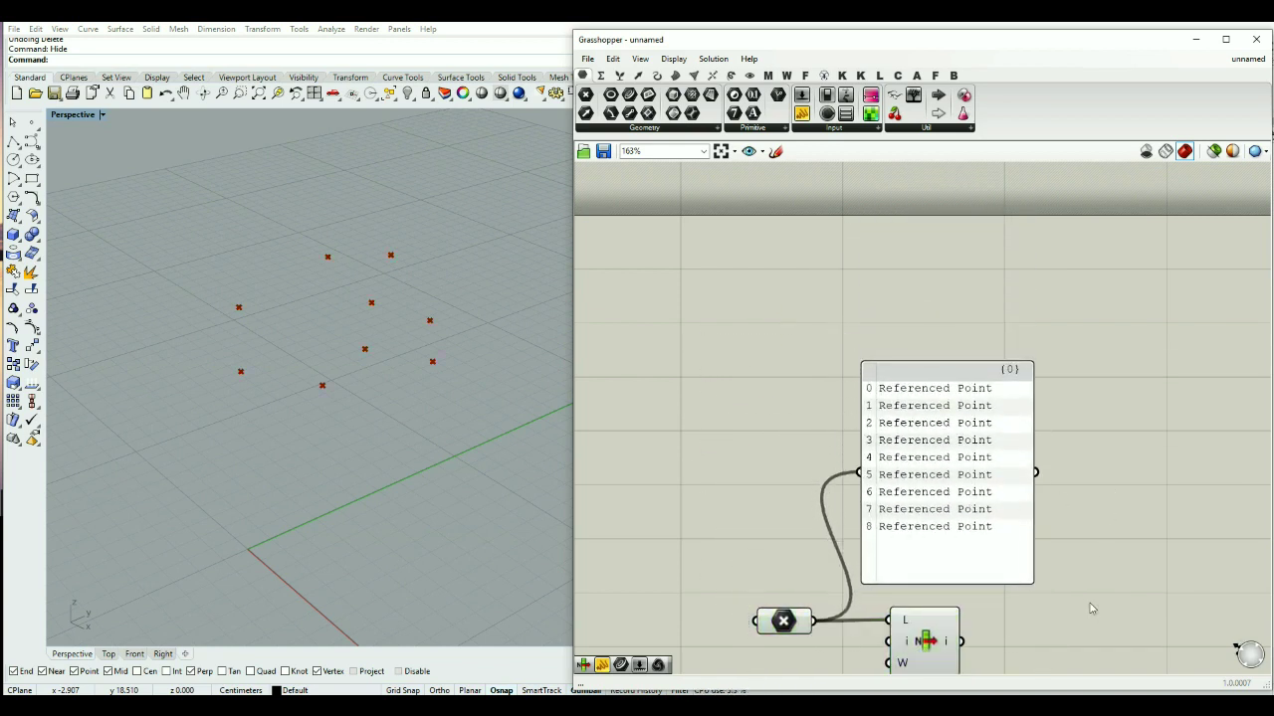
Step: Place an integer number slider ranging from 0 to 8 below the Point parameter
scroll(1094, 604, "down", 2)
scroll(947, 504, "up", 2)
scroll(925, 513, "up", 1)
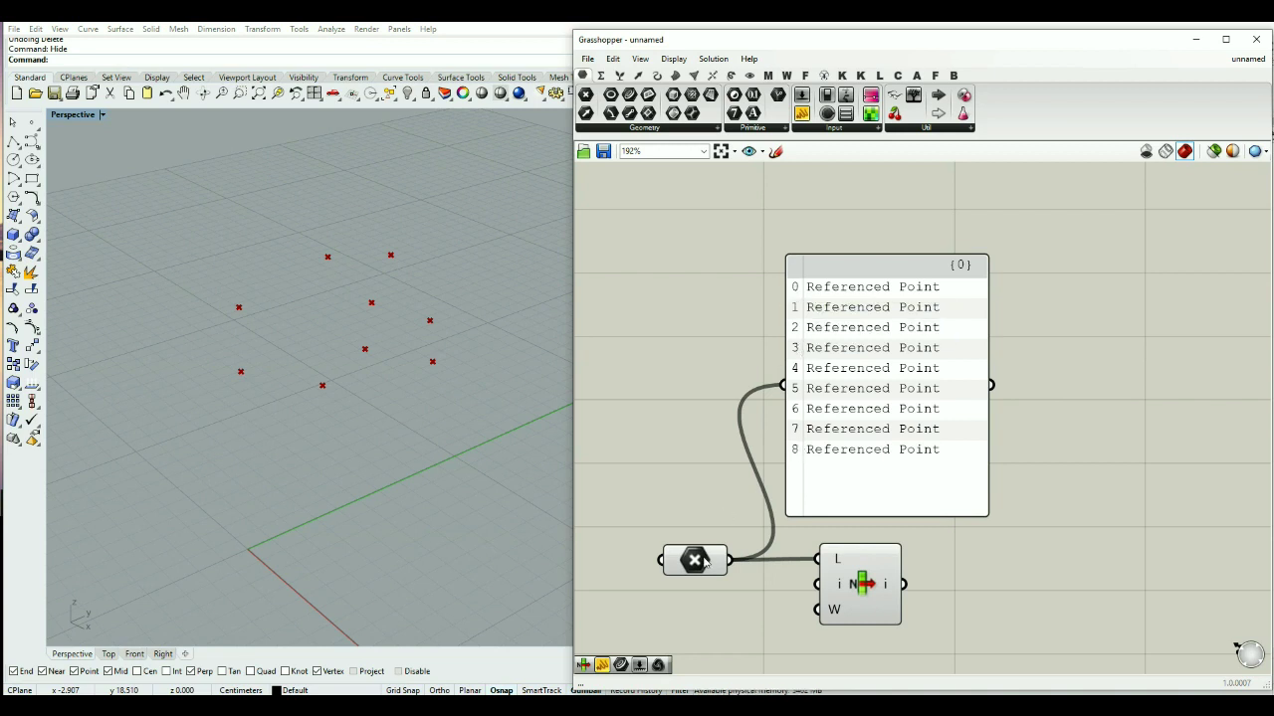
mouse_move(705, 564)
scroll(756, 370, "down", 2)
scroll(736, 418, "up", 3)
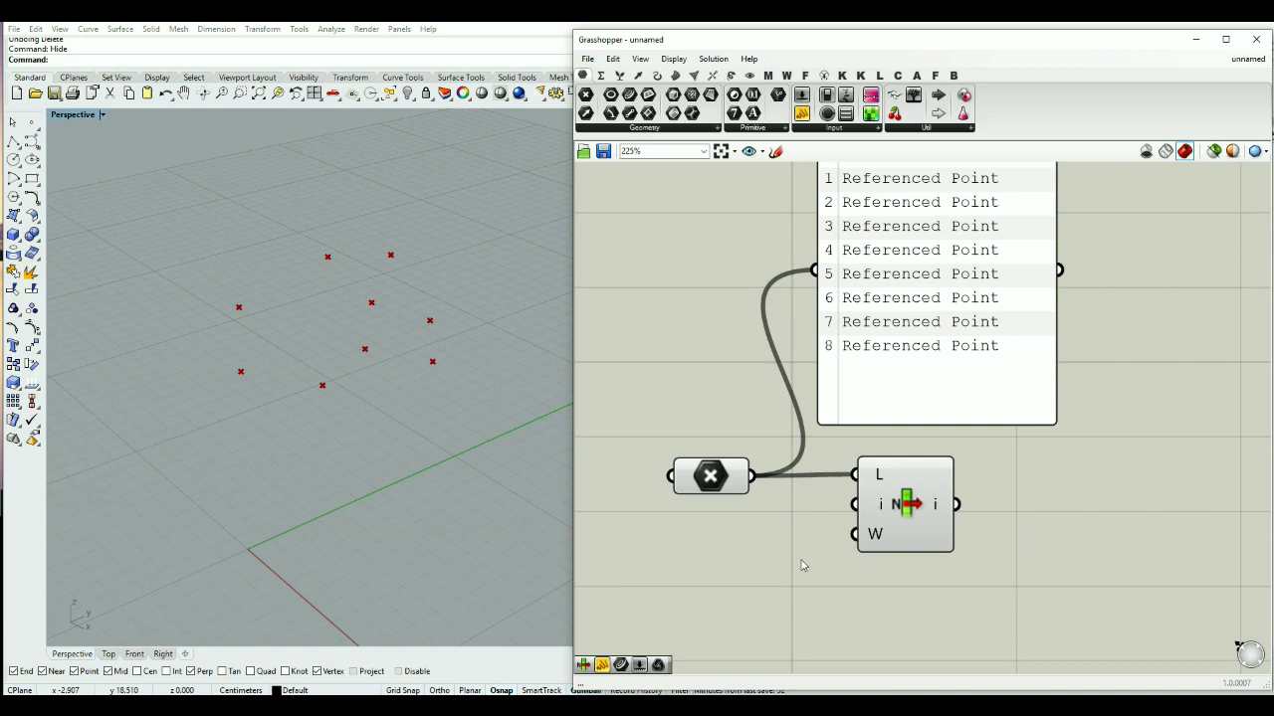
scroll(749, 555, "down", 1)
double_click(721, 571)
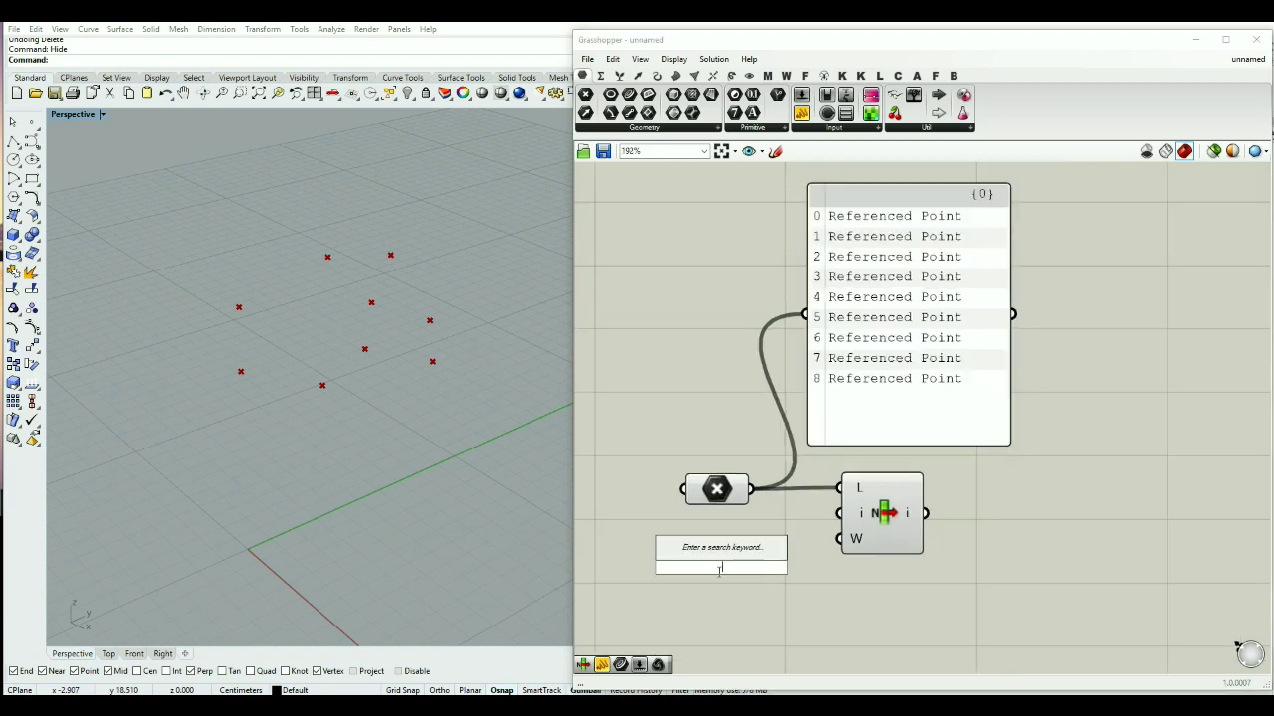
type("0<8")
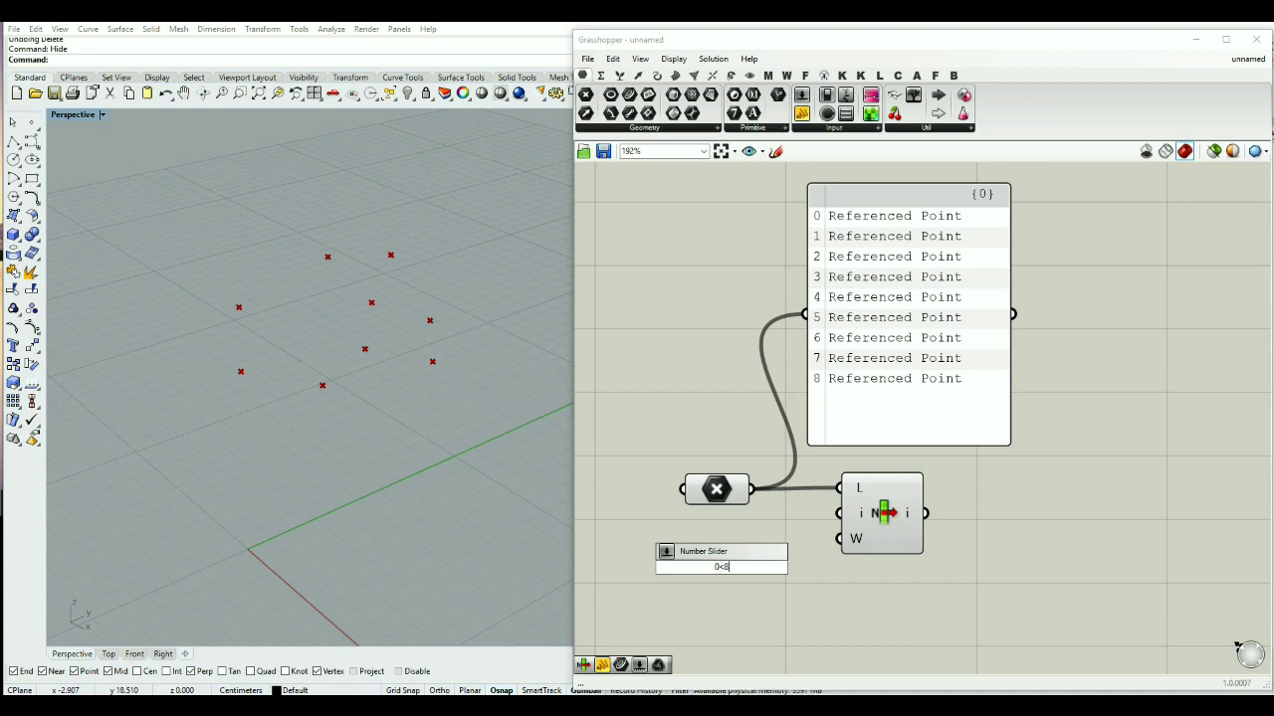
key("Return")
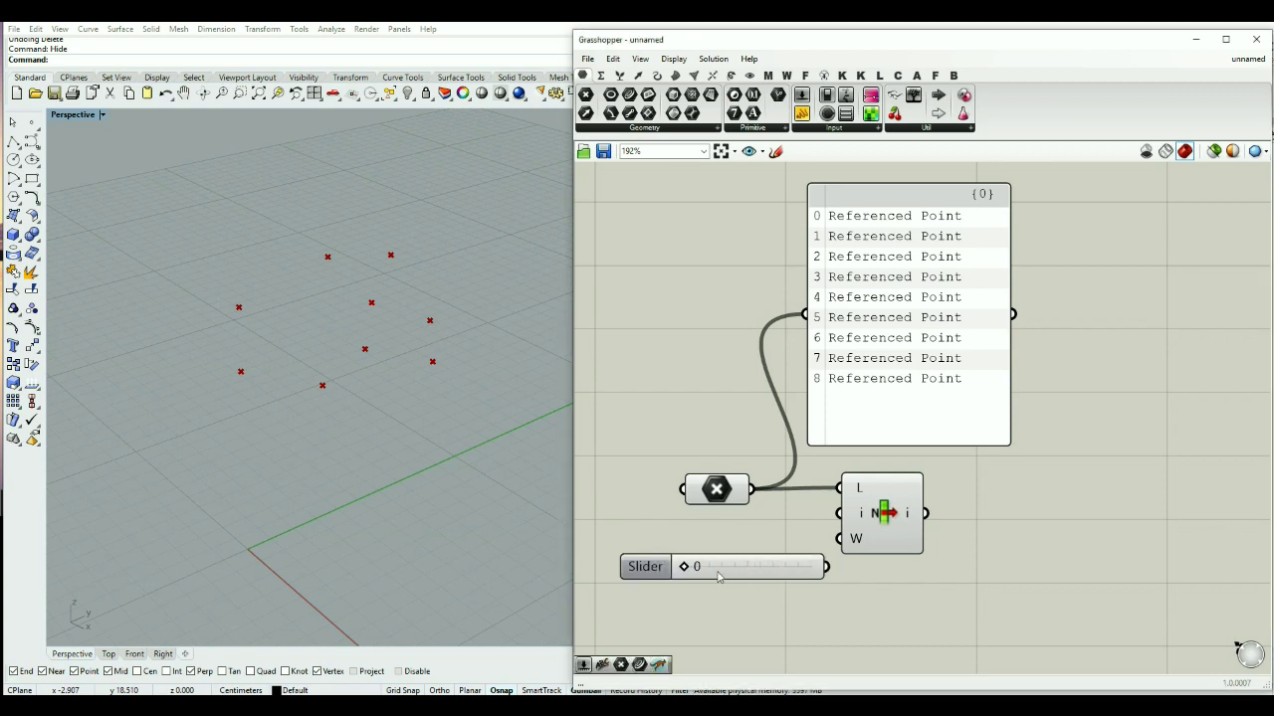
Step: Connect the 0 to 8 slider to List Item's i input and place a Point parameter on the component's output
left_click_drag(777, 567, 733, 561)
mouse_move(649, 562)
left_mouse_down()
mouse_move(773, 563)
mouse_move(647, 563)
left_mouse_up()
left_click_drag(838, 514, 739, 538)
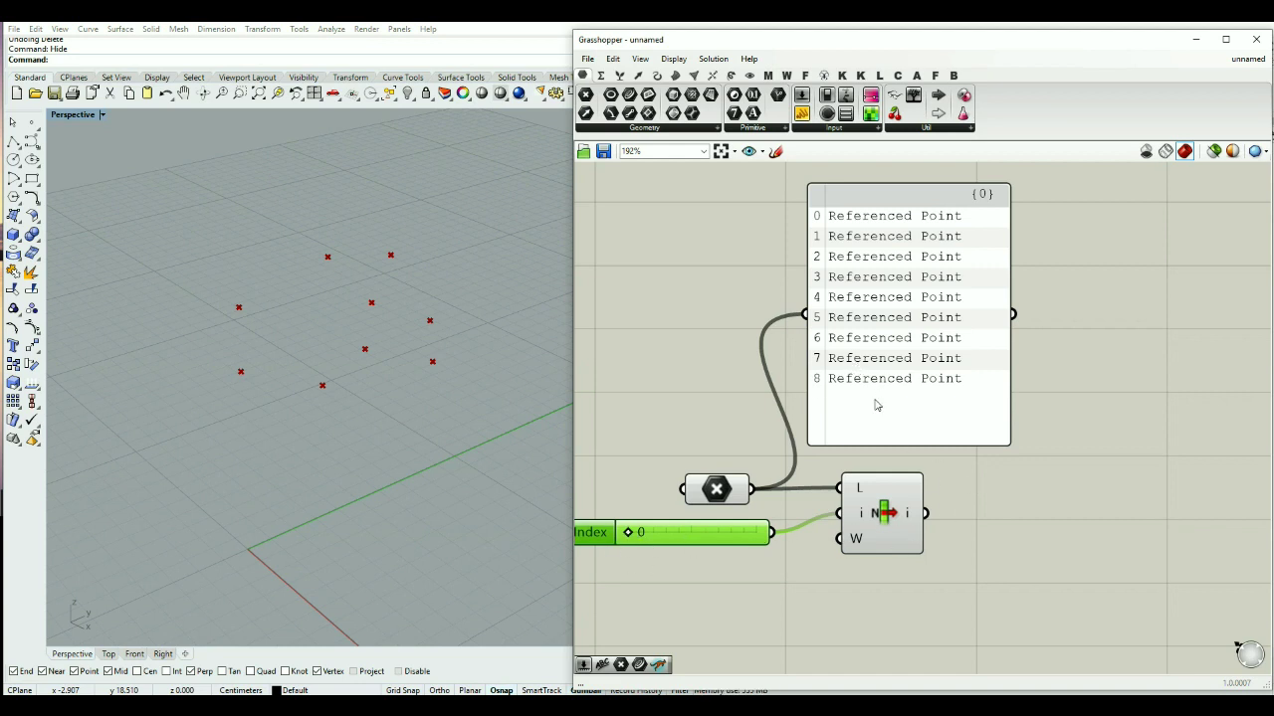
left_click_drag(1115, 617, 1000, 514)
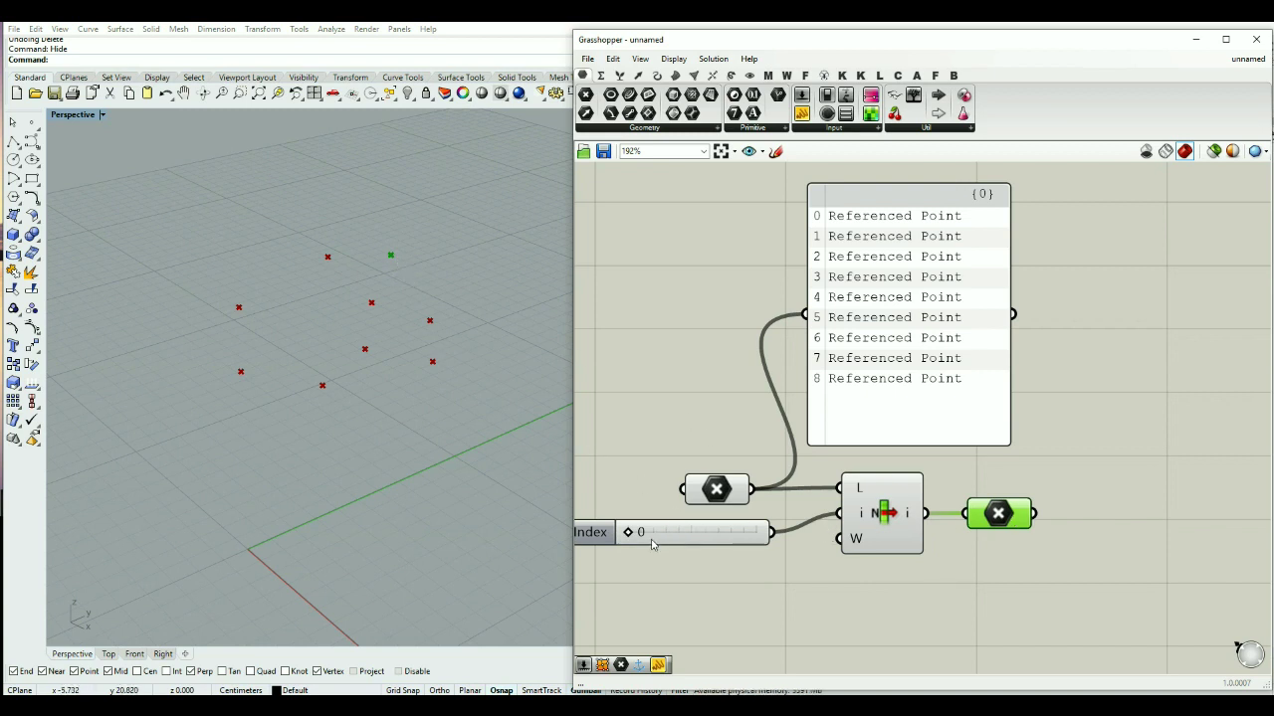
Step: Duplicate the index slider with a value of 2, add it to List Item's i input alongside the first, and check the selected points
left_click_drag(627, 534, 567, 512)
left_click(681, 543)
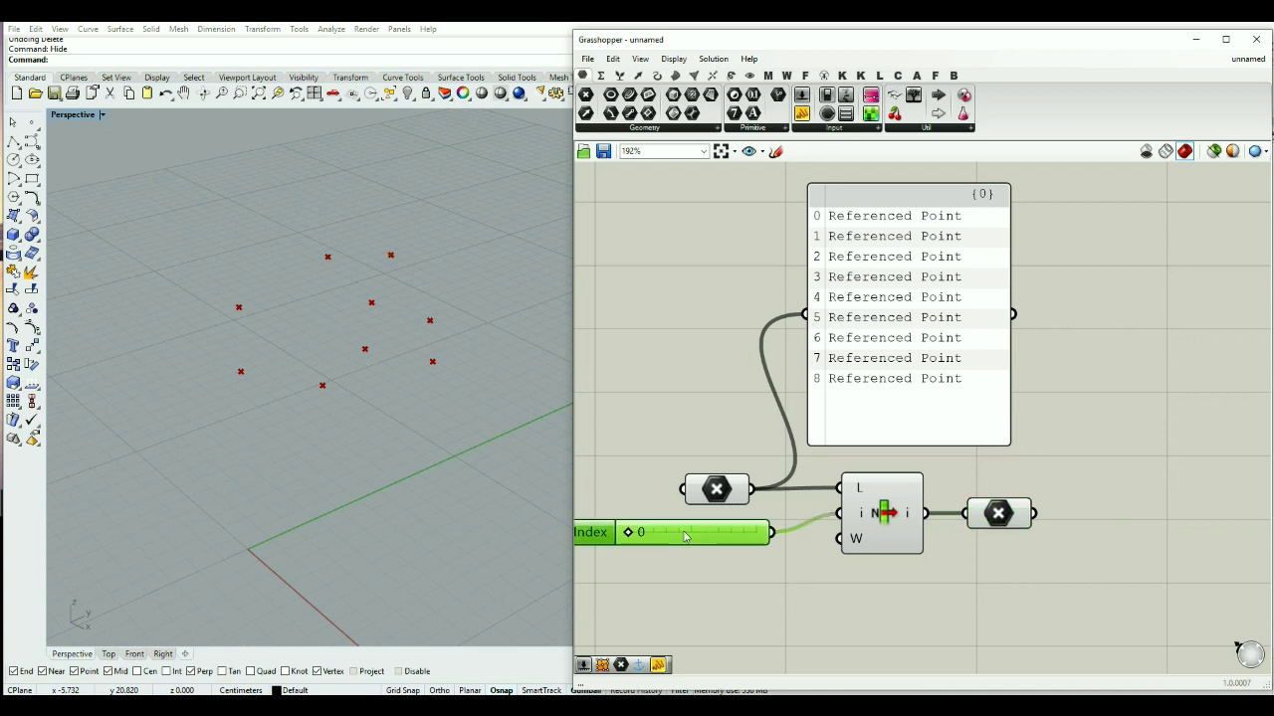
left_click_drag(694, 537, 658, 570, "alt")
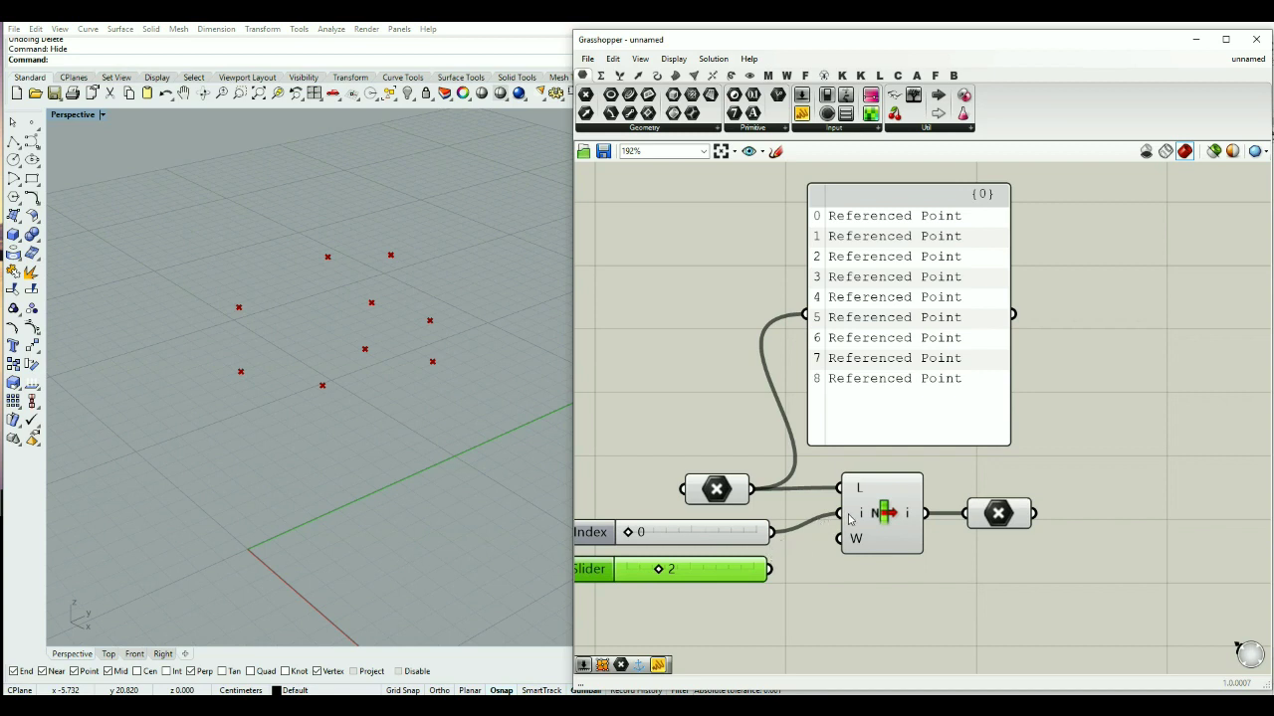
mouse_move(850, 520)
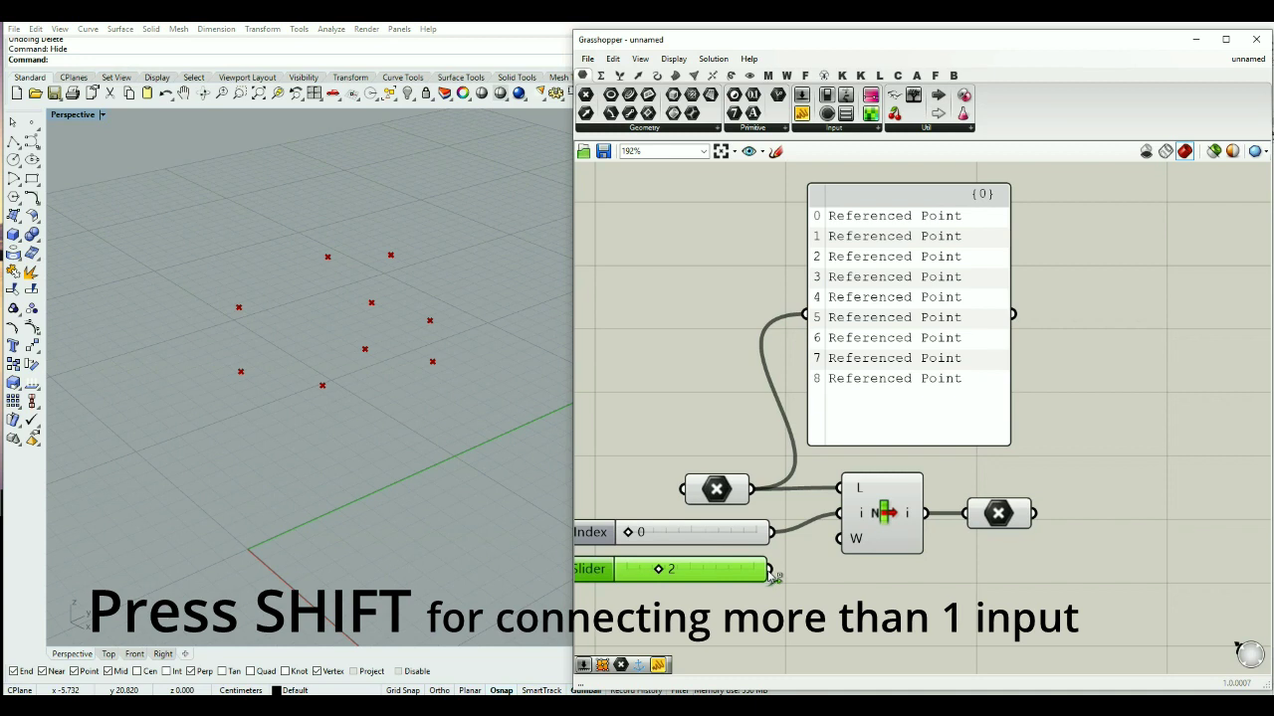
left_click_drag(770, 572, 839, 513, "shift")
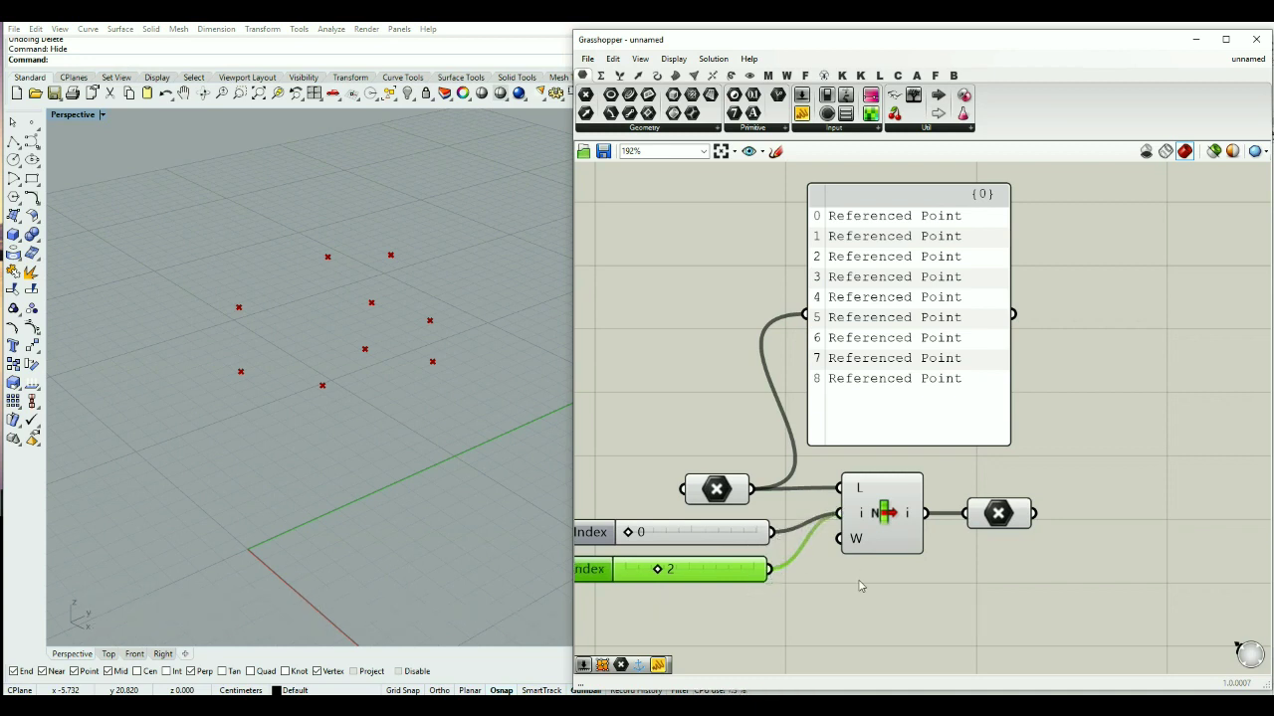
left_click(908, 612)
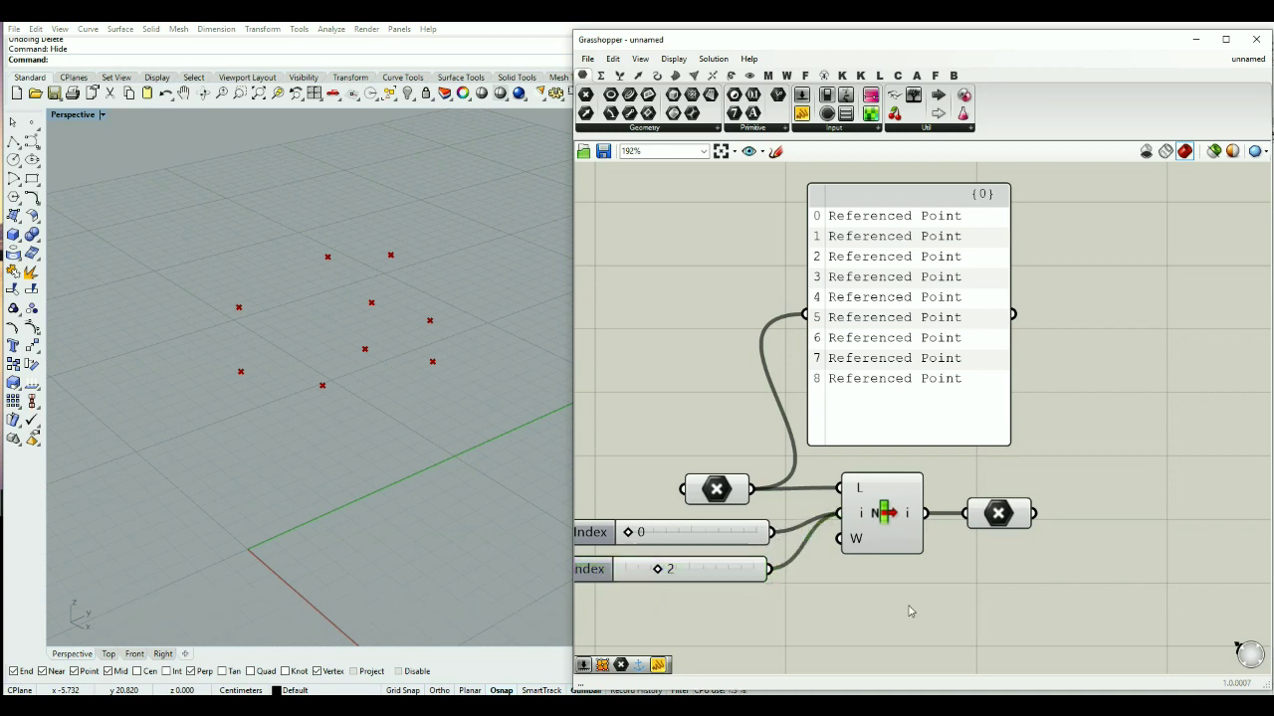
left_click(883, 512)
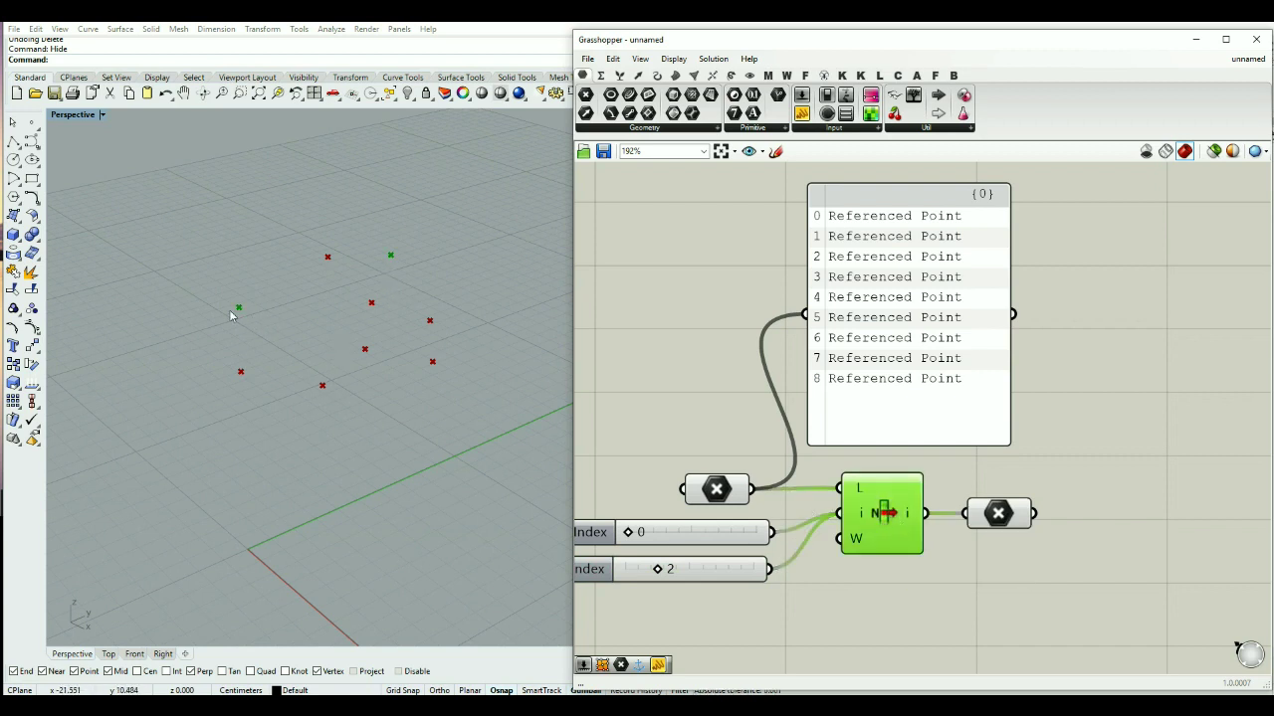
Step: Delete both index sliders and store the multiple integers 0, 2, 6 and 8 in List Item's i input, checking the selected points
left_click_drag(751, 603, 703, 531)
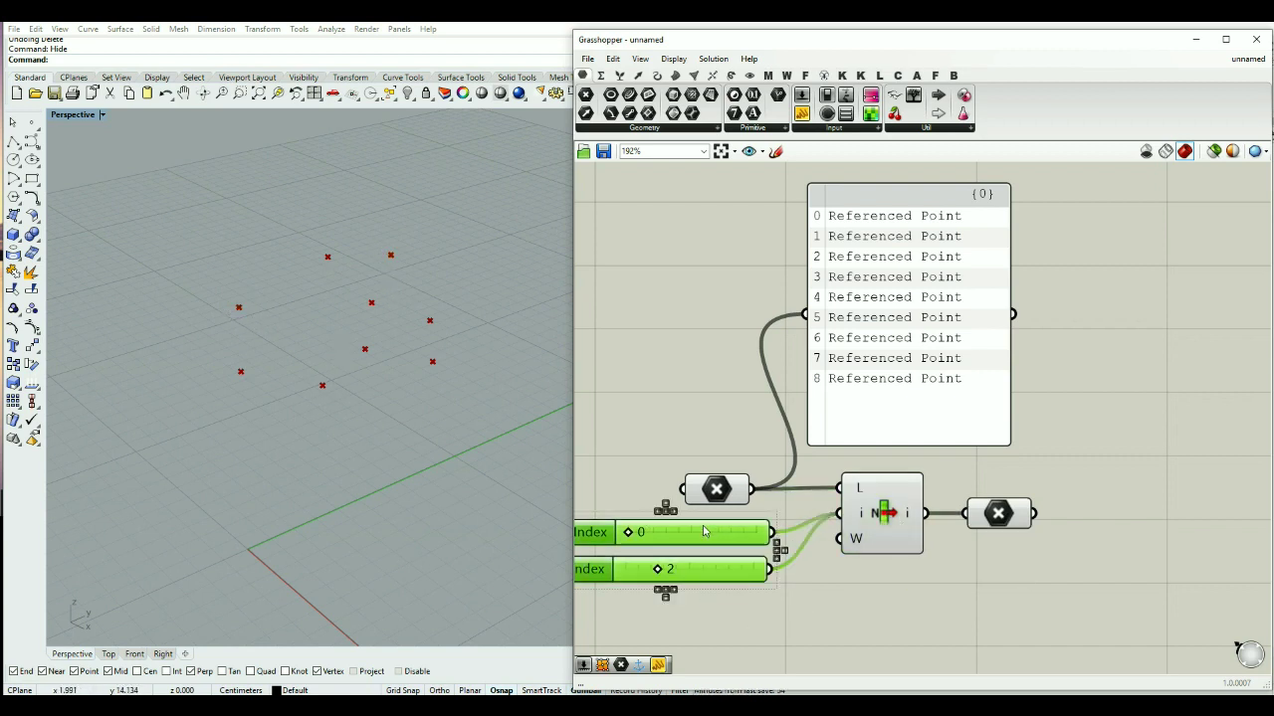
key("Delete")
right_click(846, 516)
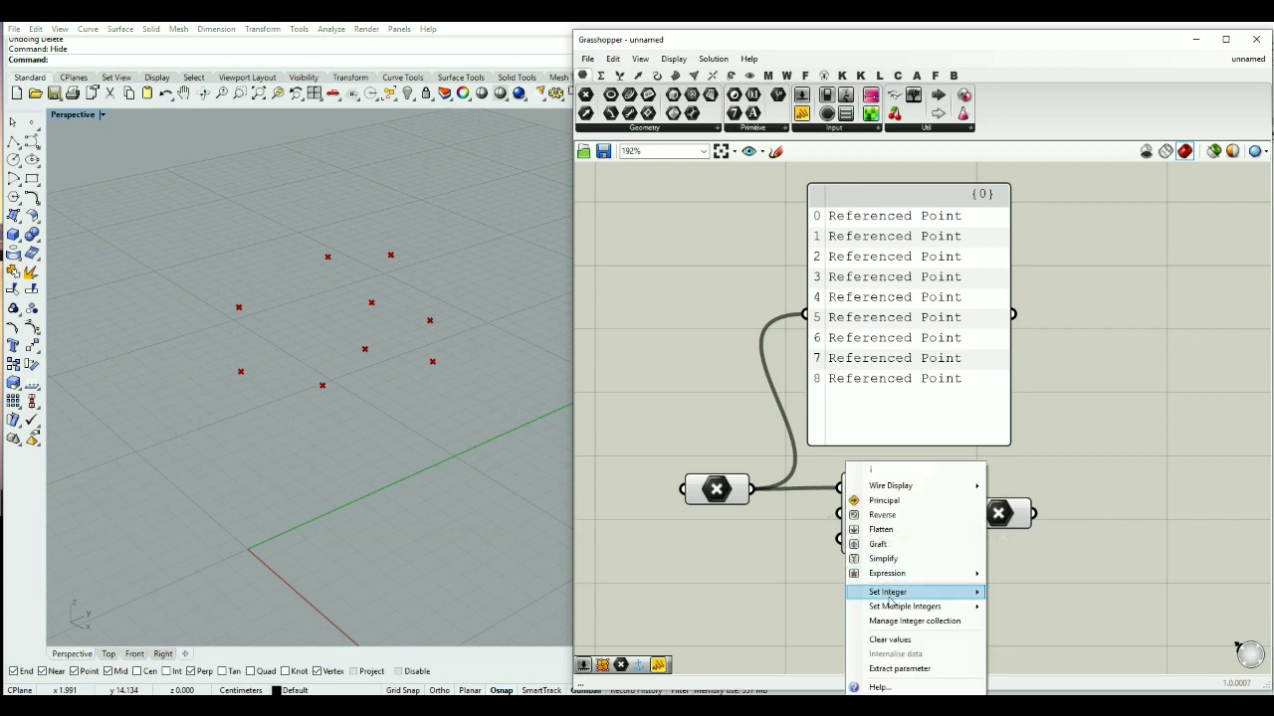
mouse_move(890, 600)
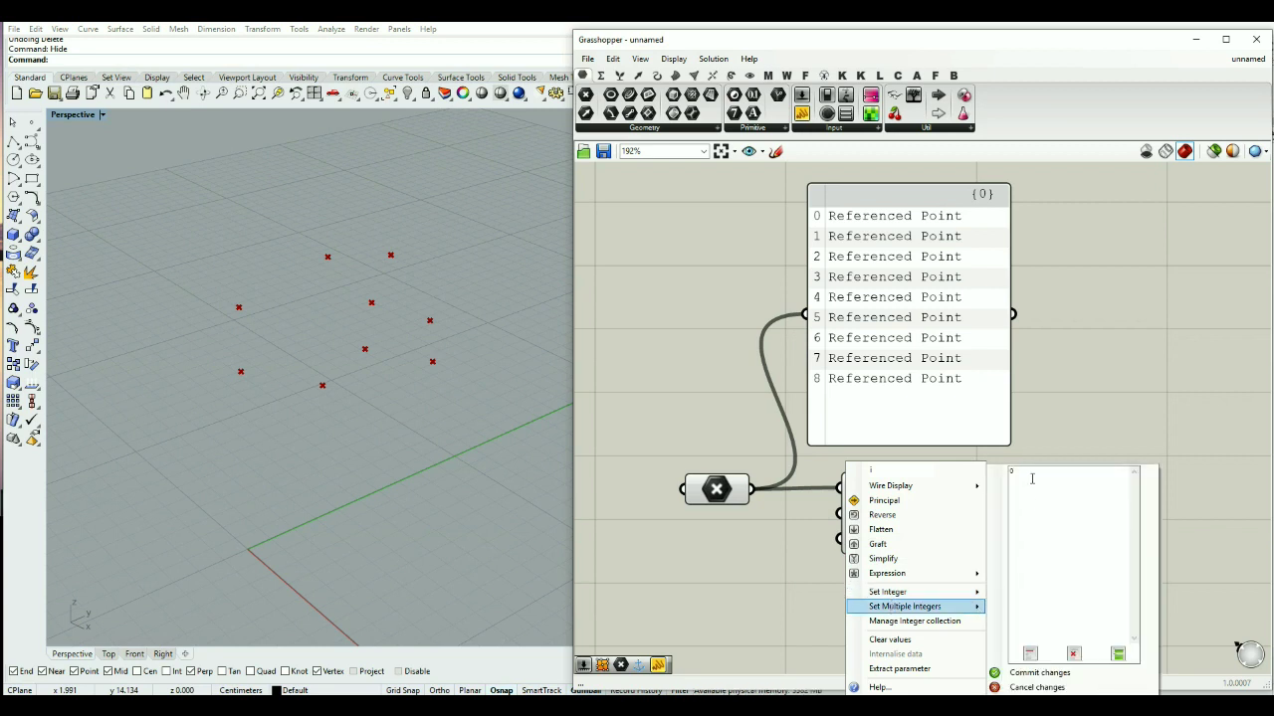
left_click(1032, 479)
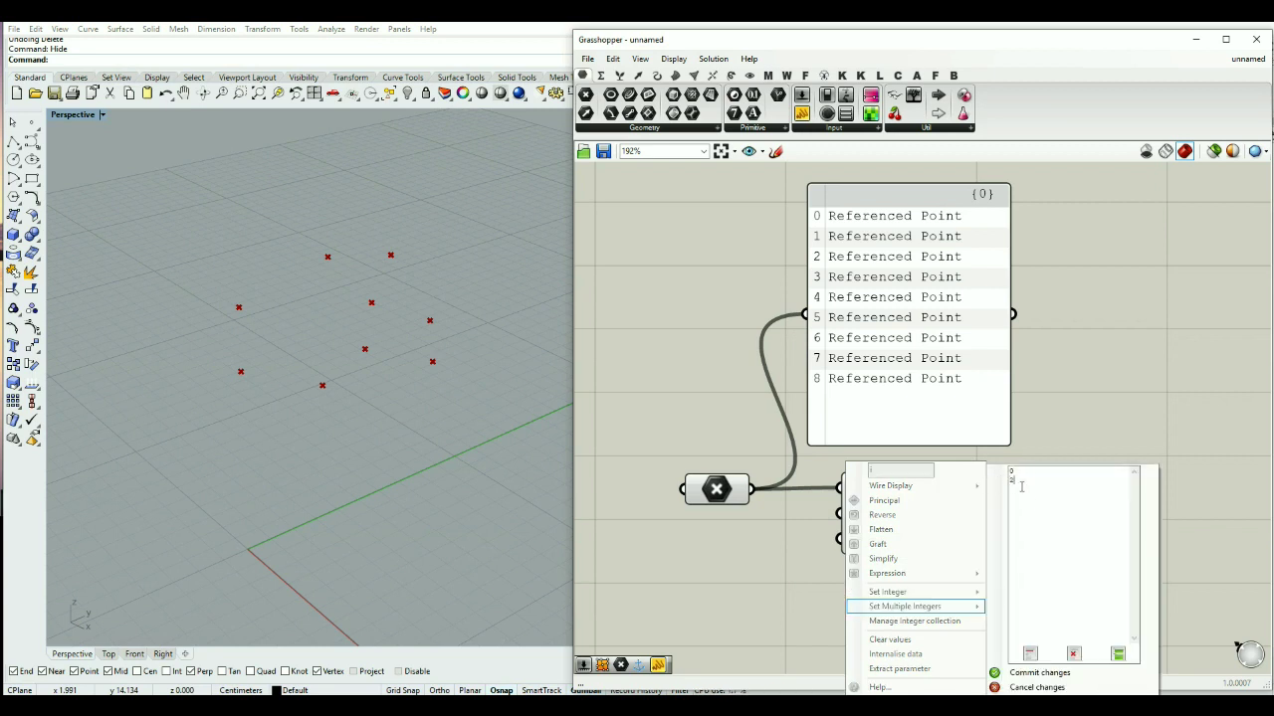
key("Return")
left_click(1044, 675)
left_click(891, 516)
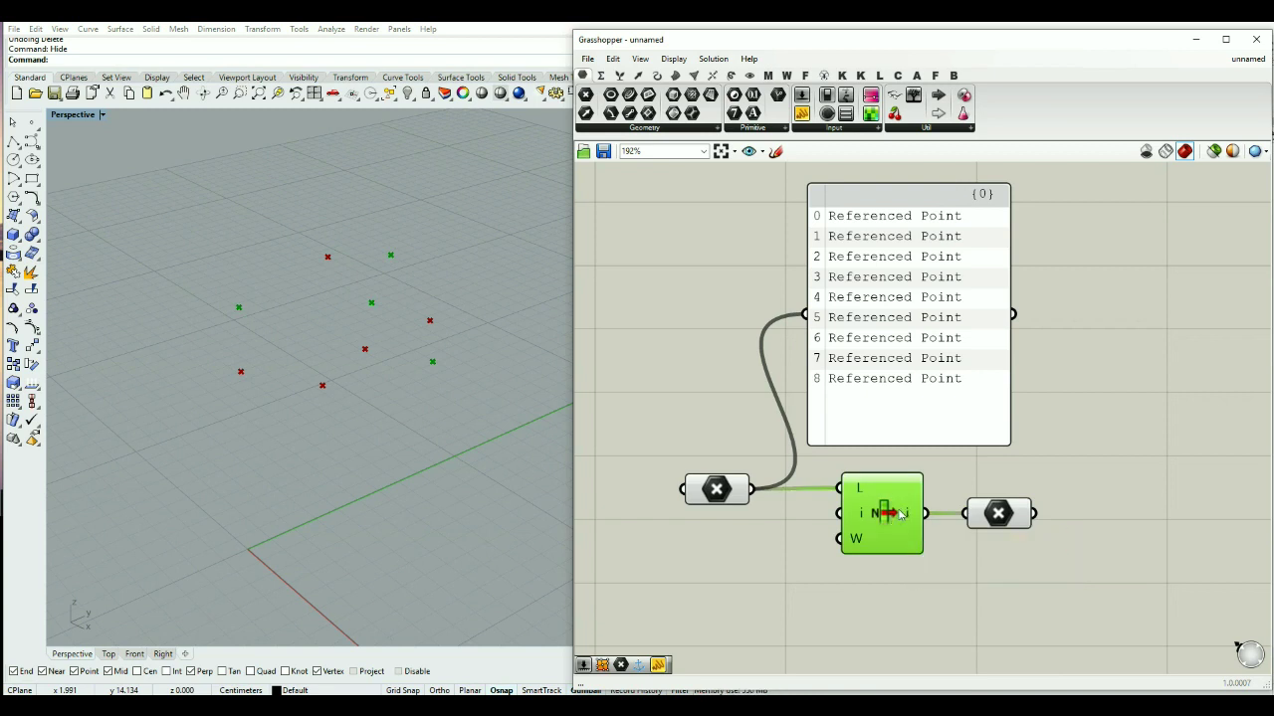
left_click(882, 587)
Step: Add a Point List component below List Item and connect the source Point parameter to its P input
scroll(959, 418, "down", 2)
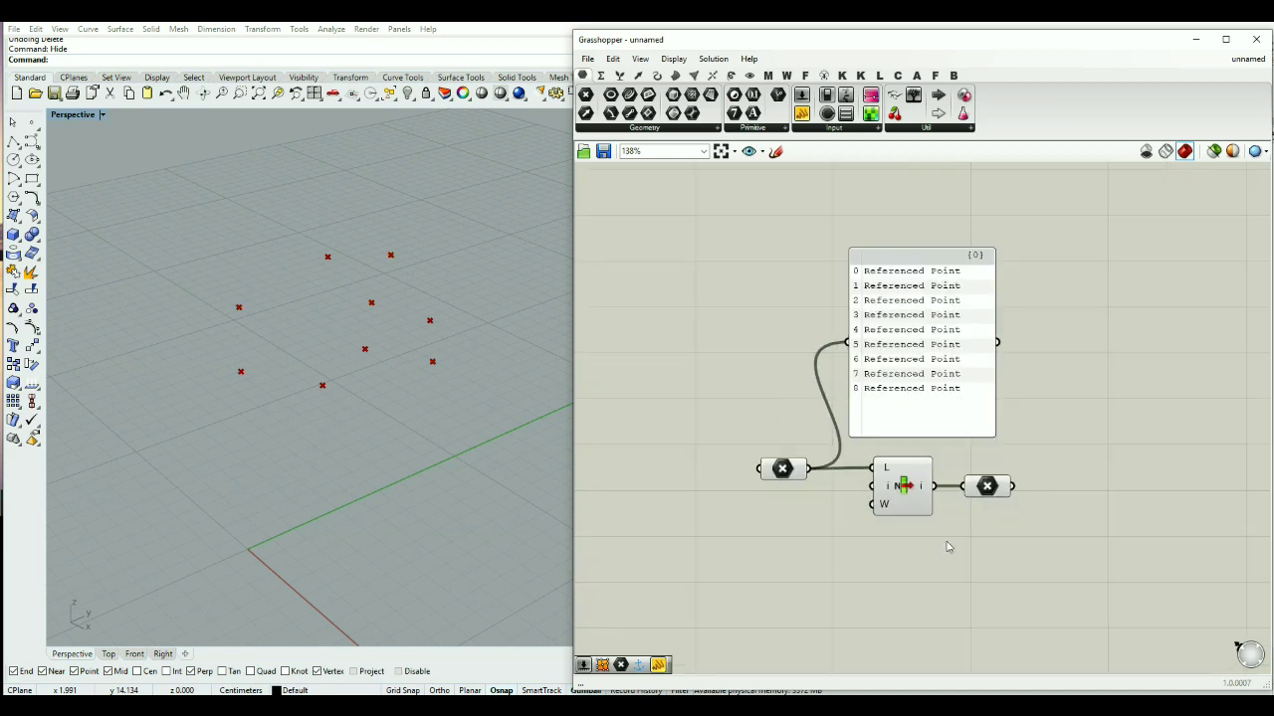
scroll(946, 548, "up", 2)
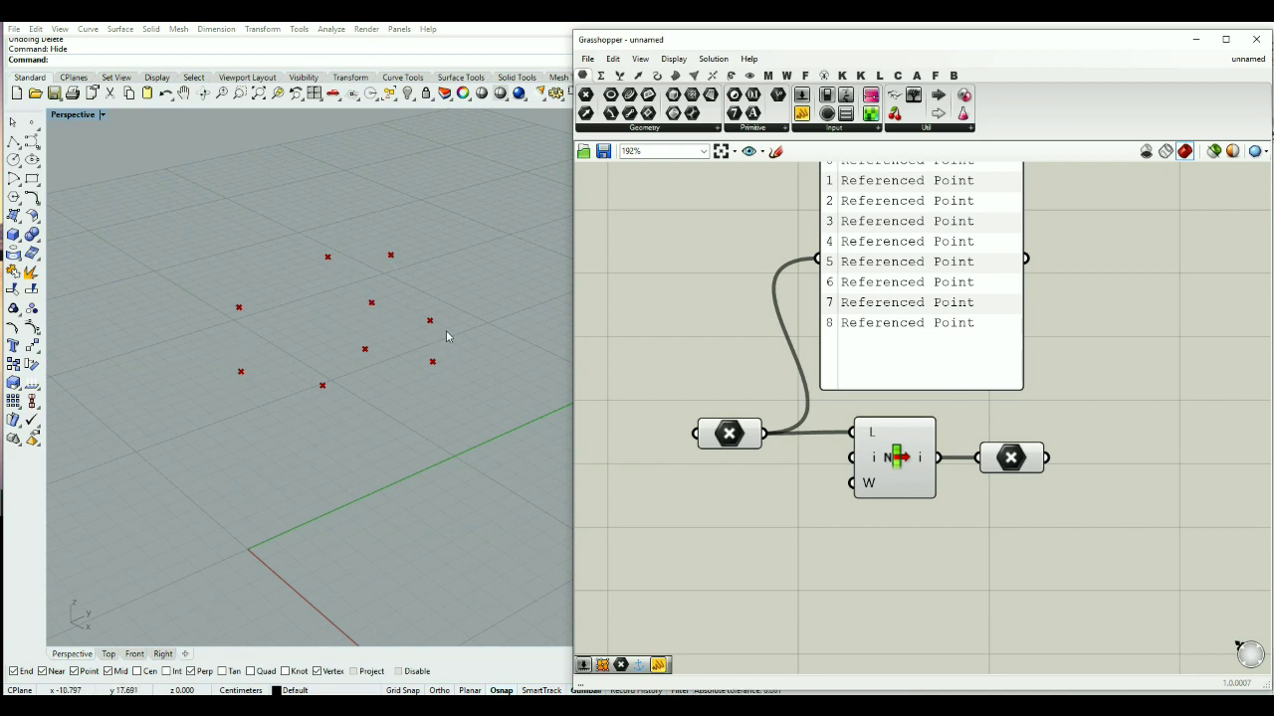
double_click(869, 565)
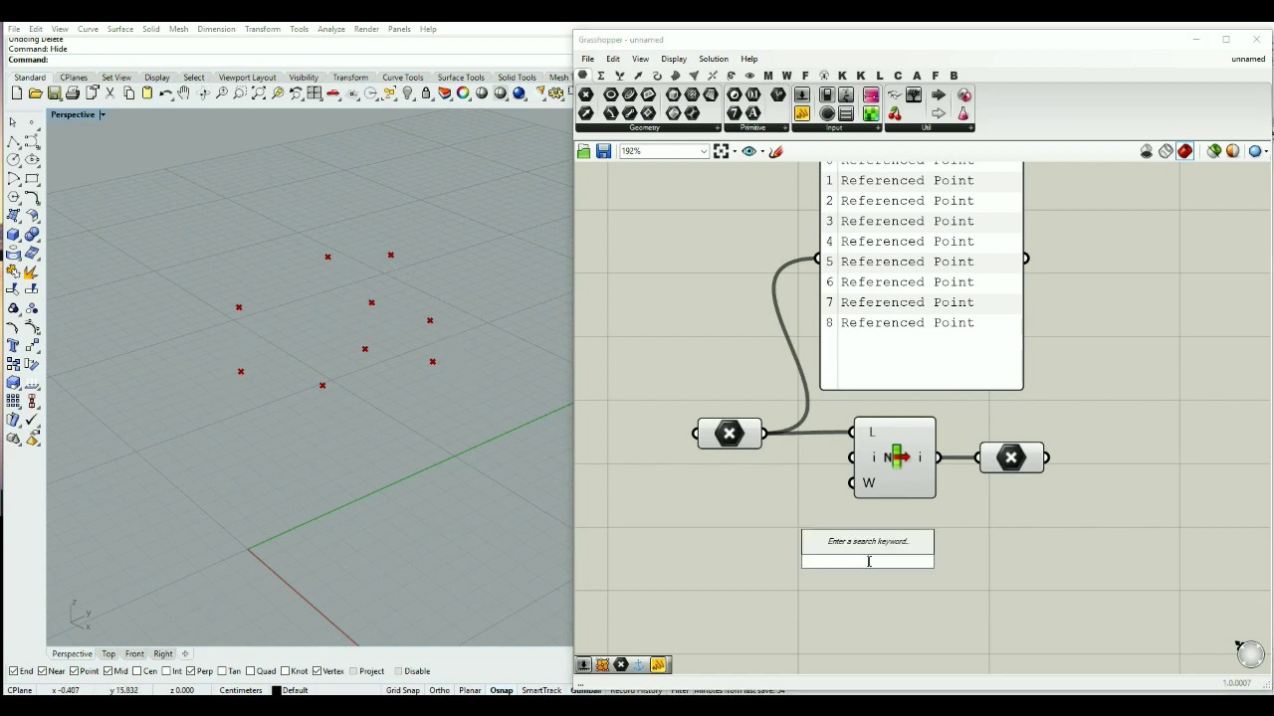
type("point")
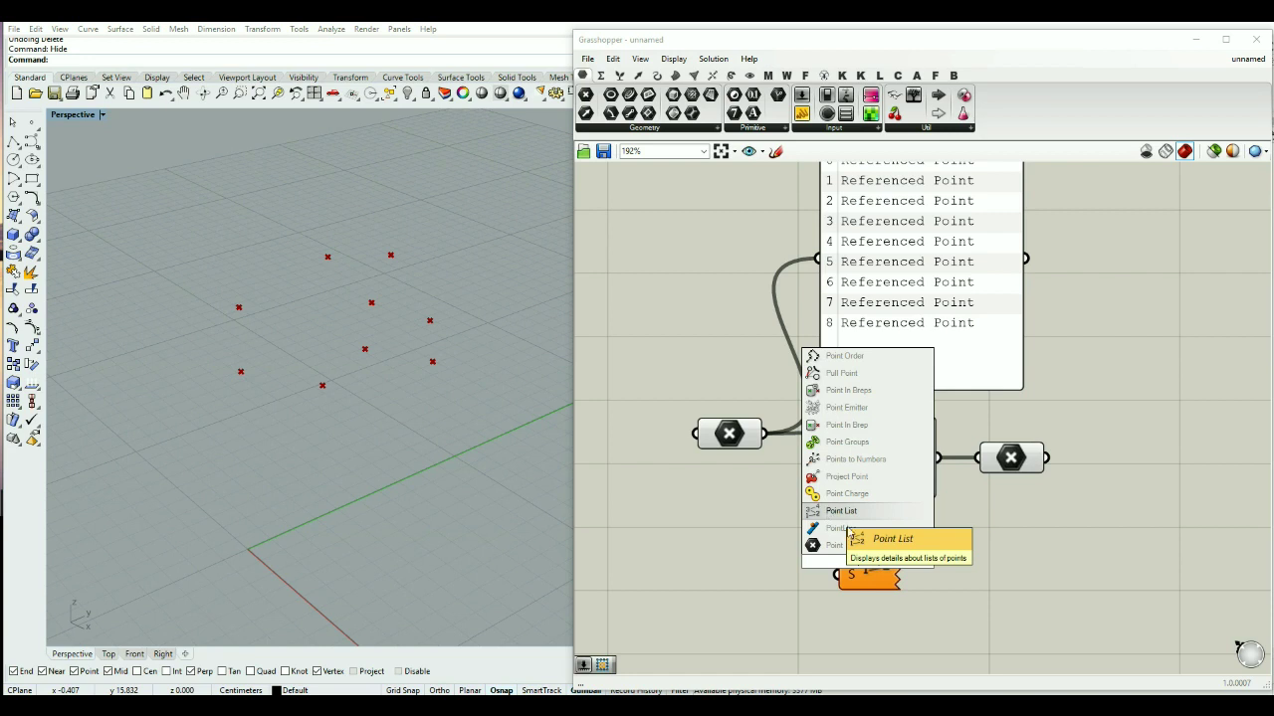
left_click(844, 511)
left_click(872, 562, "ctrl+alt")
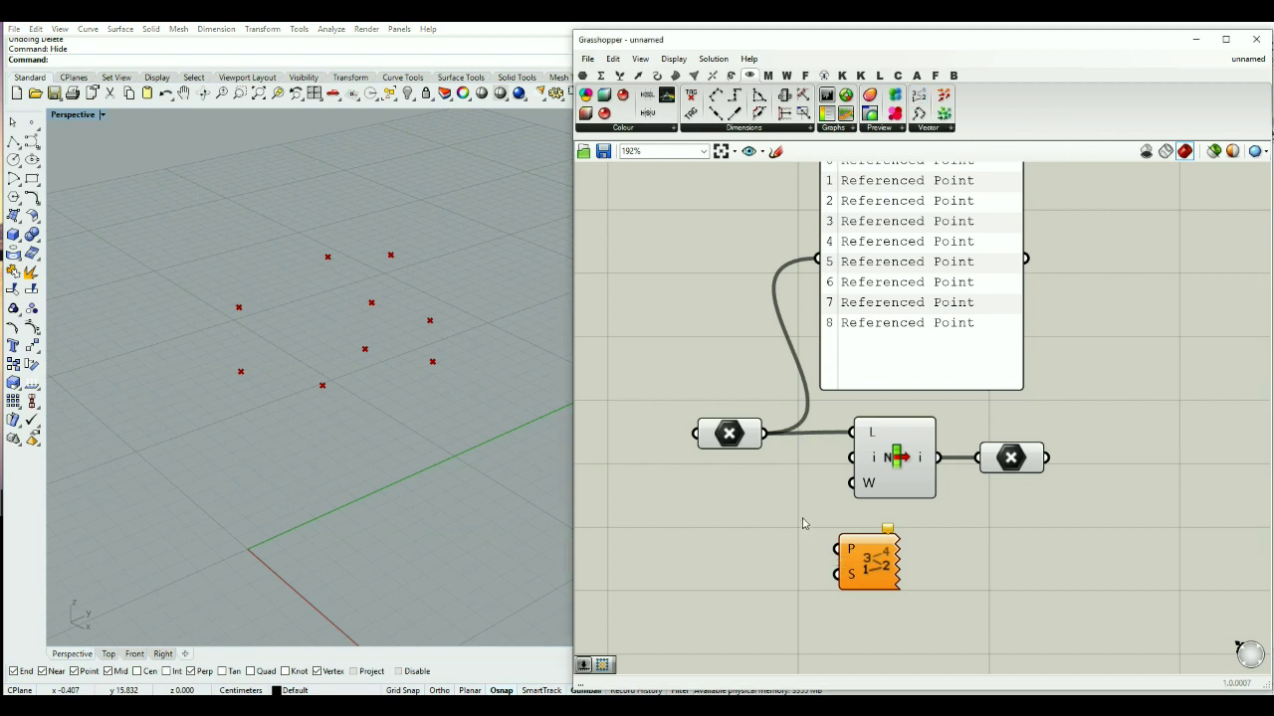
left_click_drag(765, 434, 894, 574)
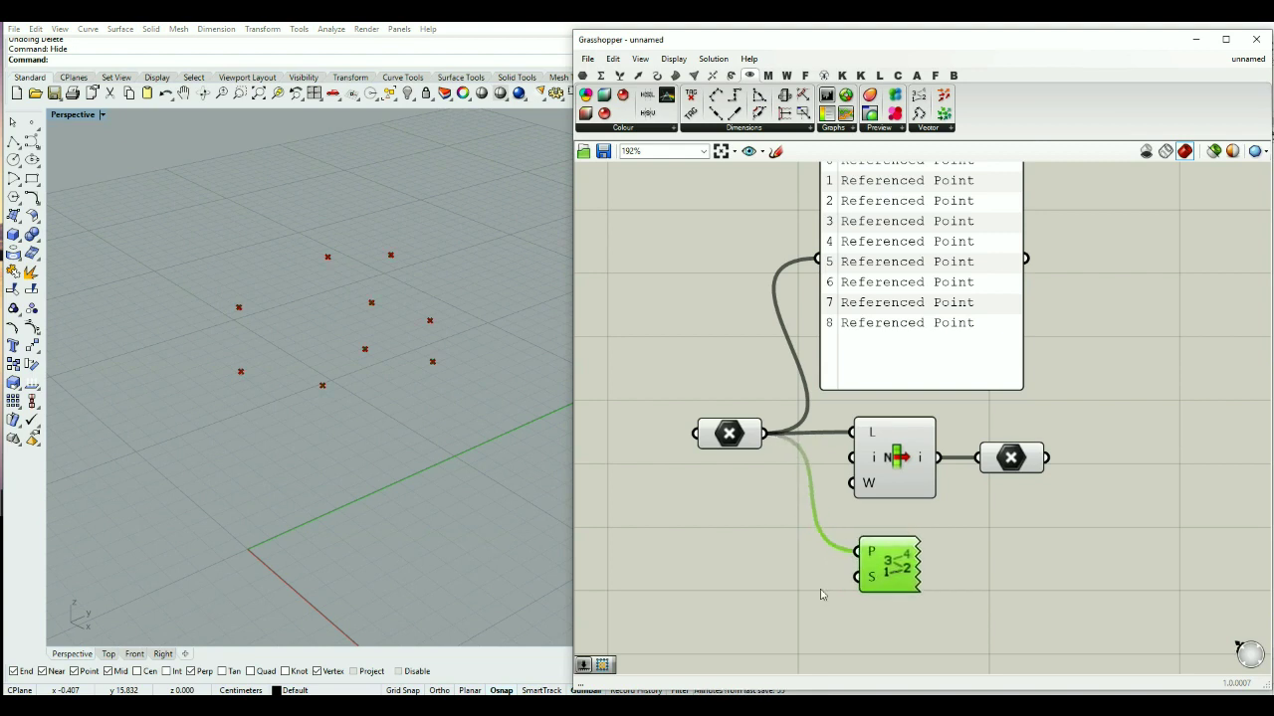
left_click(839, 610)
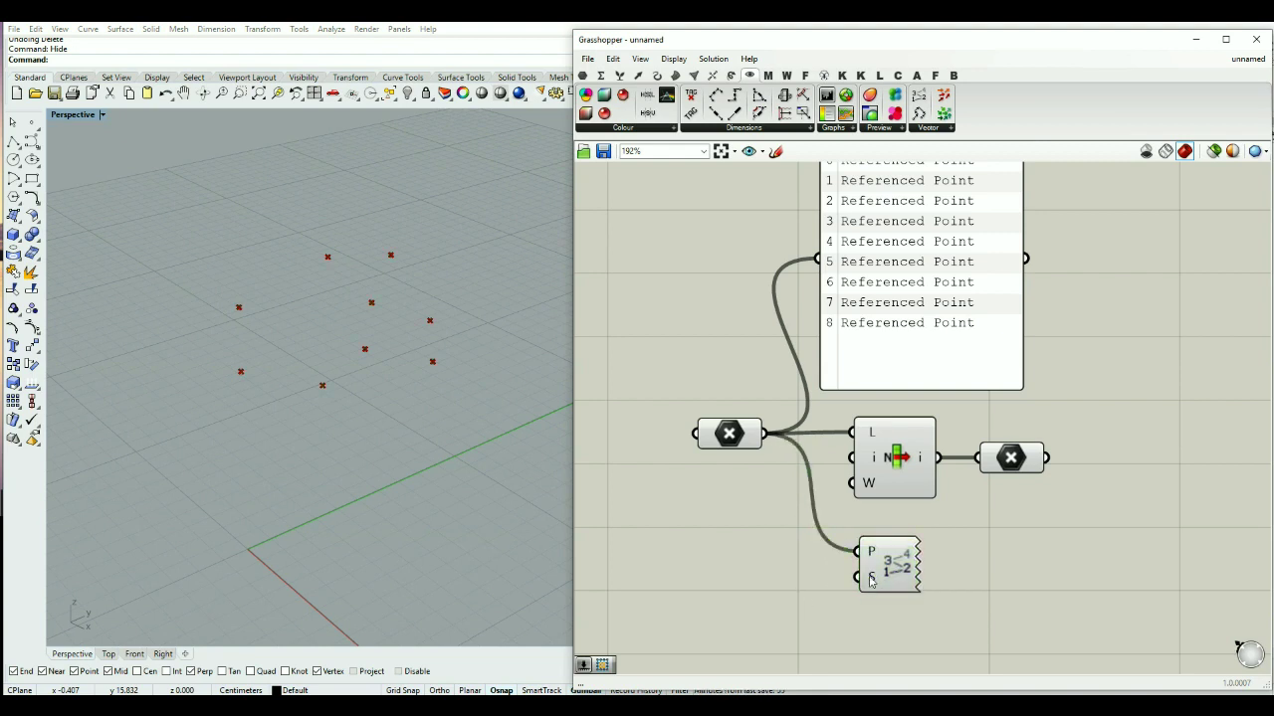
Step: Create a number slider with value 2 and connect it to Point List's S input to size the number labels
double_click(760, 578)
type("slider")
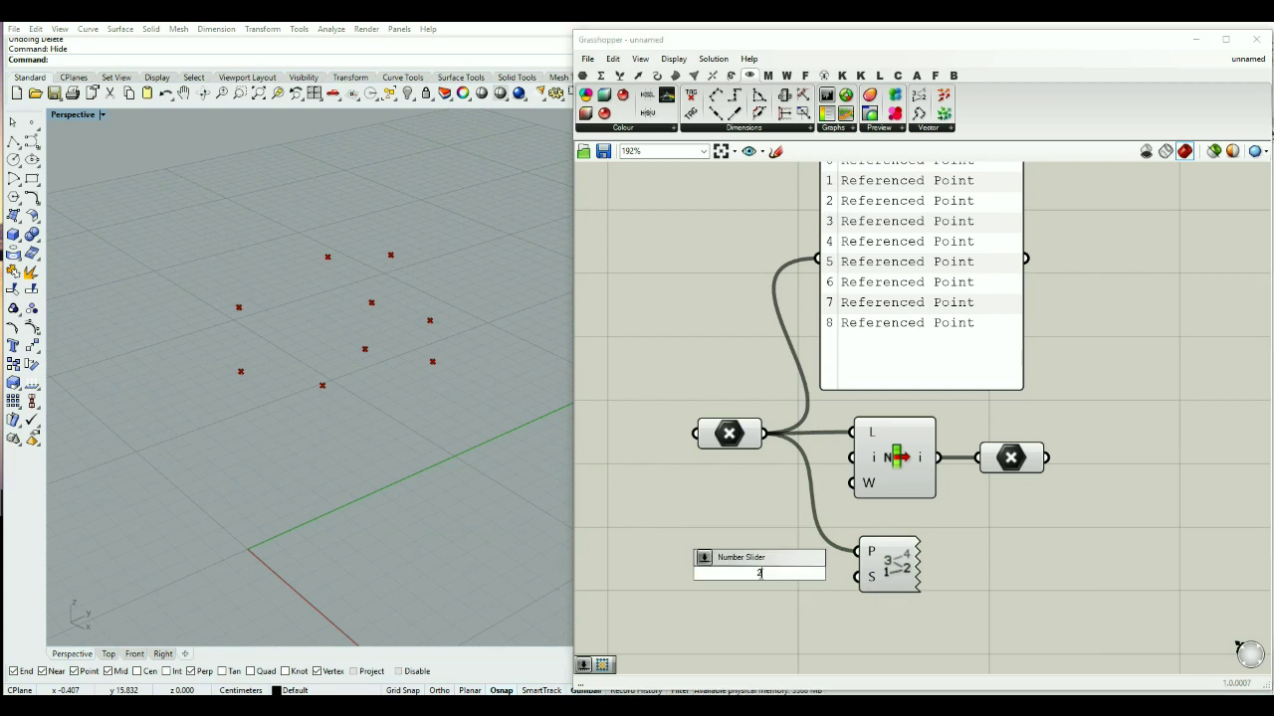
key("Return")
left_click_drag(825, 582, 858, 577)
left_click(687, 538)
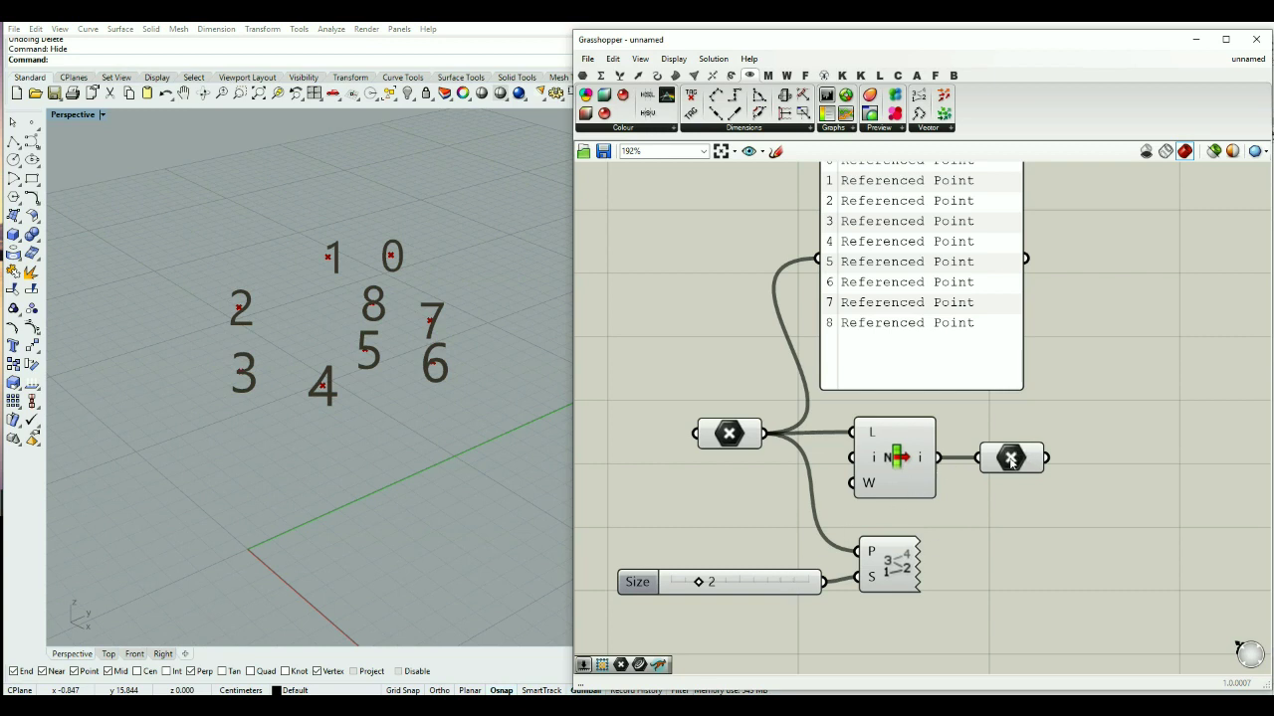
Step: Create a number slider with value 4, connect it to List Item's i input, and highlight the retrieved point
double_click(766, 509)
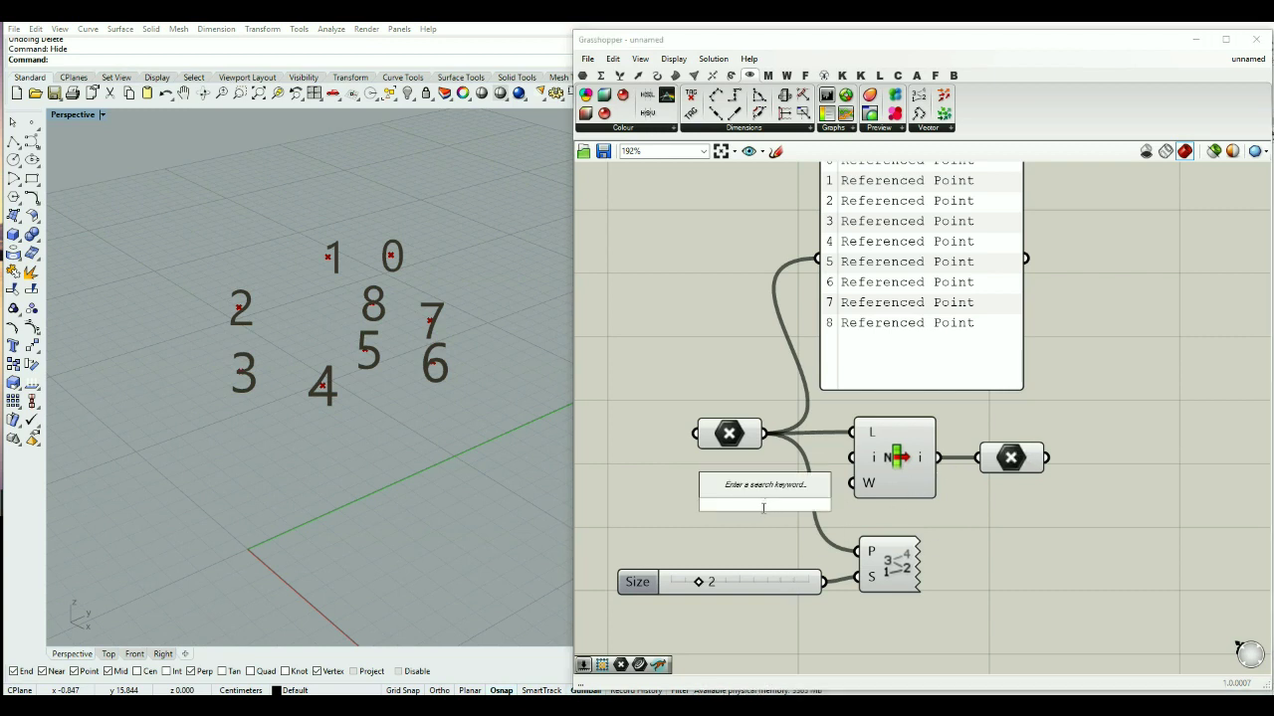
type("4")
key("Return")
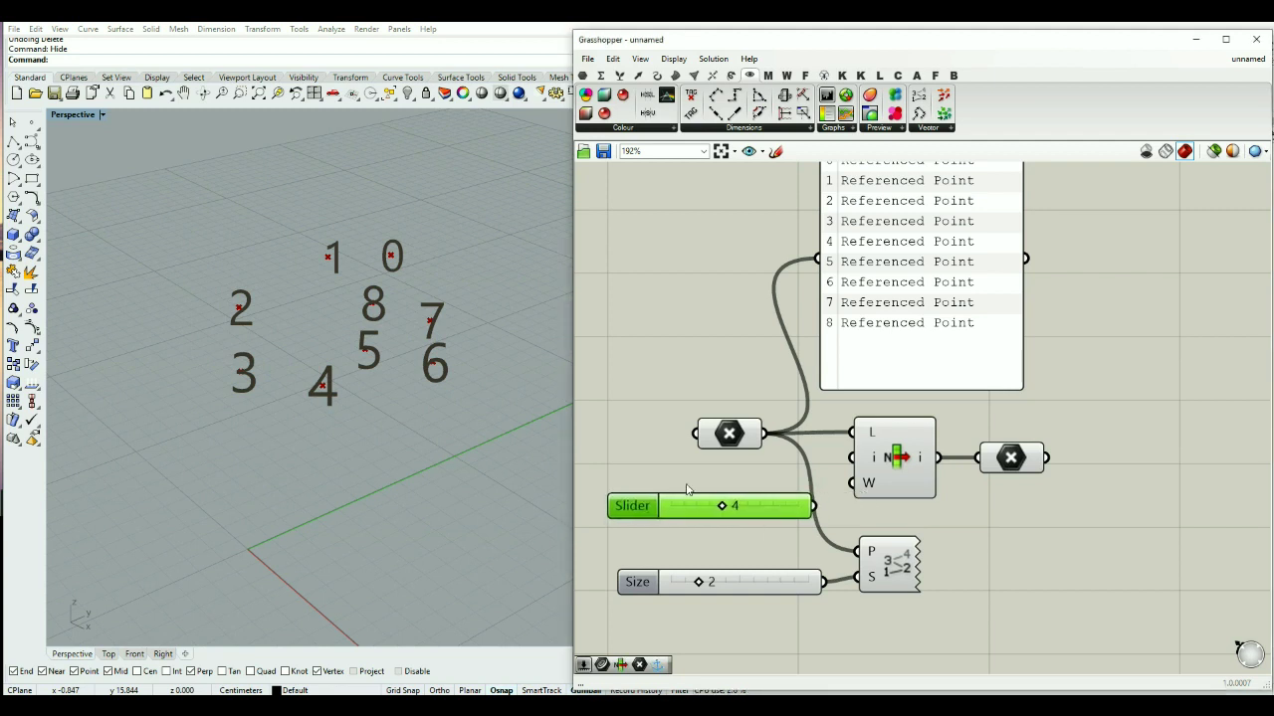
left_click_drag(850, 457, 813, 505)
left_click(892, 458)
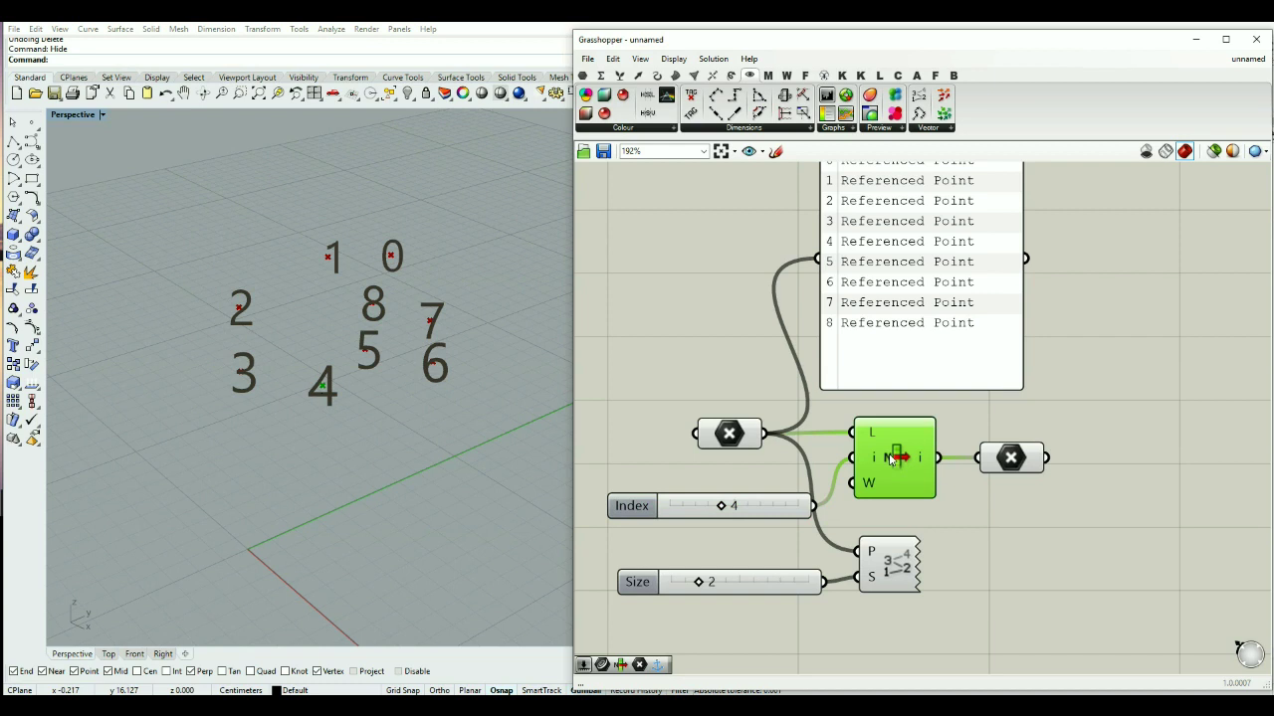
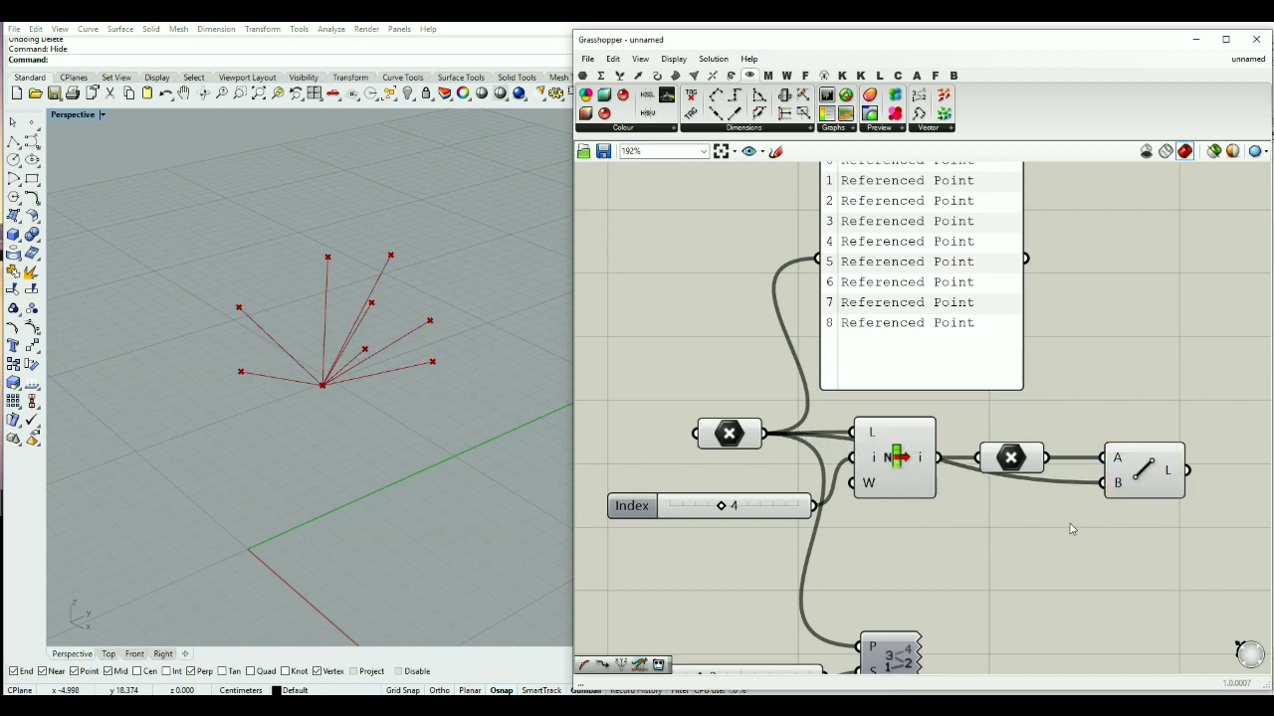
Step: Highlight the extracted point that feeds the Line component's A input
left_click(1015, 460)
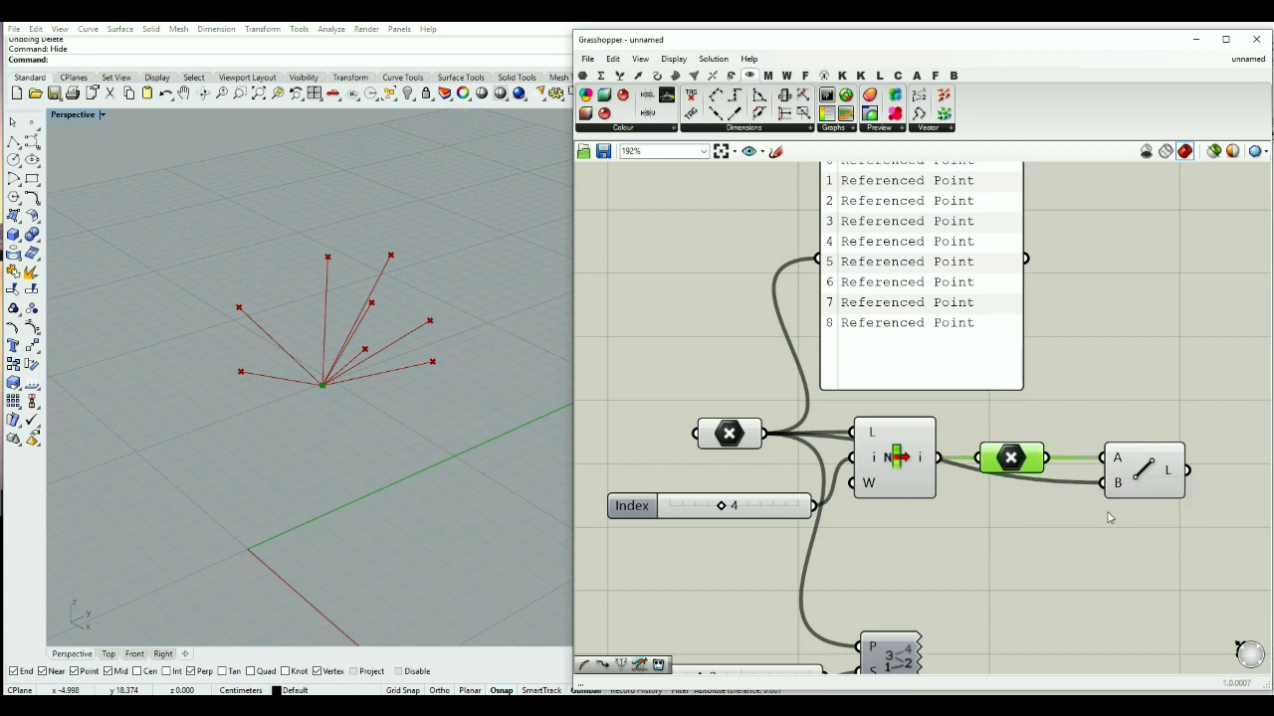
Step: Add a Panel beside the Line component and connect Line's L output to it to list the resulting lines
scroll(991, 484, "down", 3)
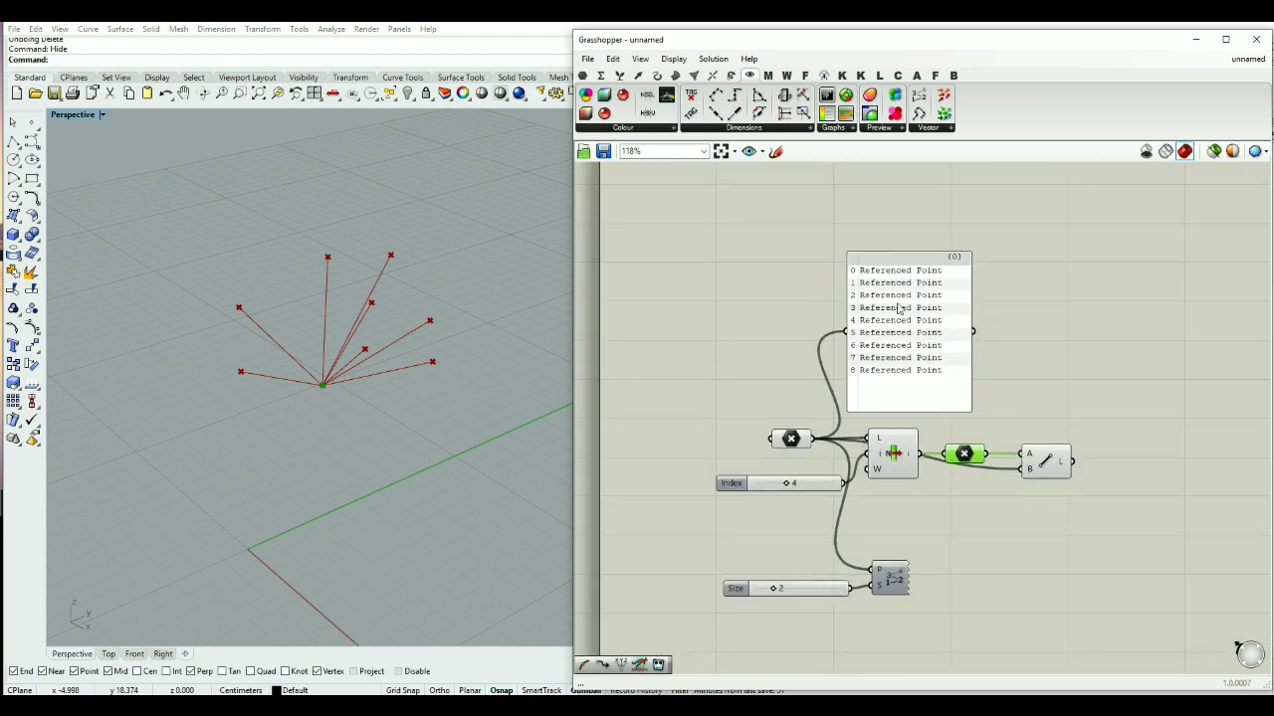
left_click(583, 76)
left_click_drag(804, 116, 1187, 459)
left_click_drag(1072, 461, 1170, 601)
left_click_drag(1115, 498, 1117, 452)
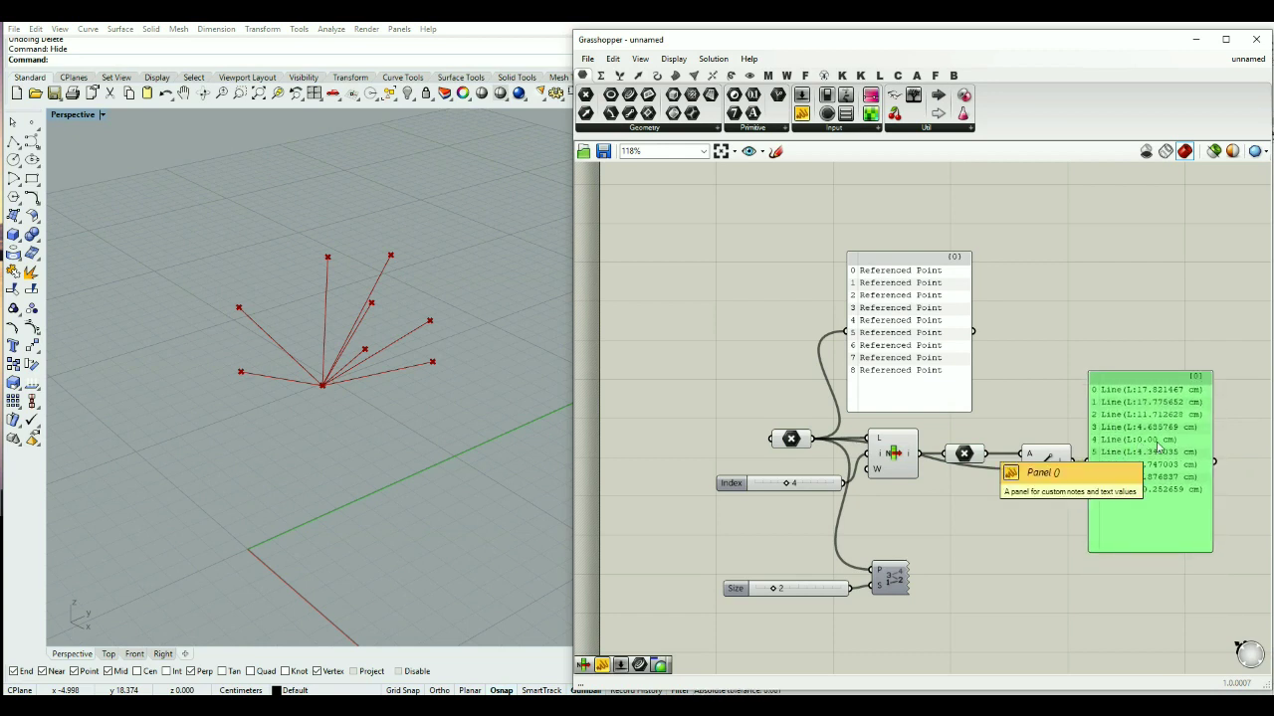
left_click(1071, 401)
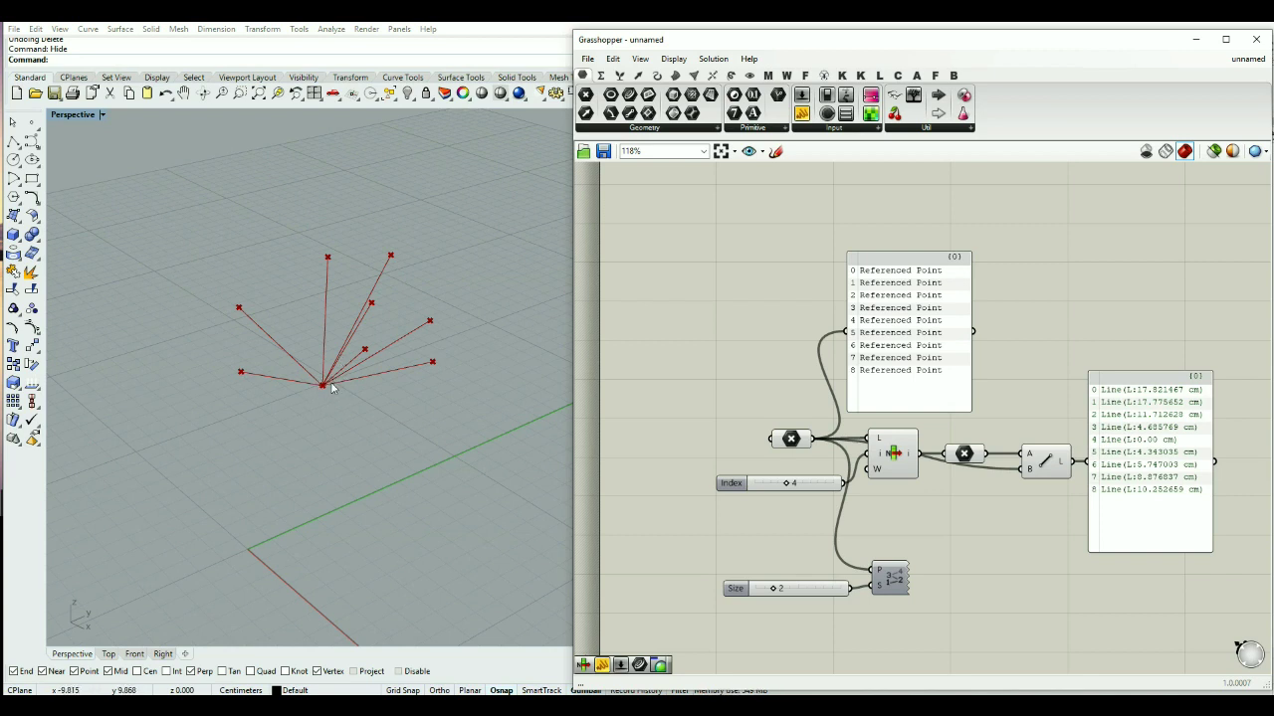
Step: Add a Cull Index component below List Item, feeding the source points into L and the Index slider into i
double_click(899, 531)
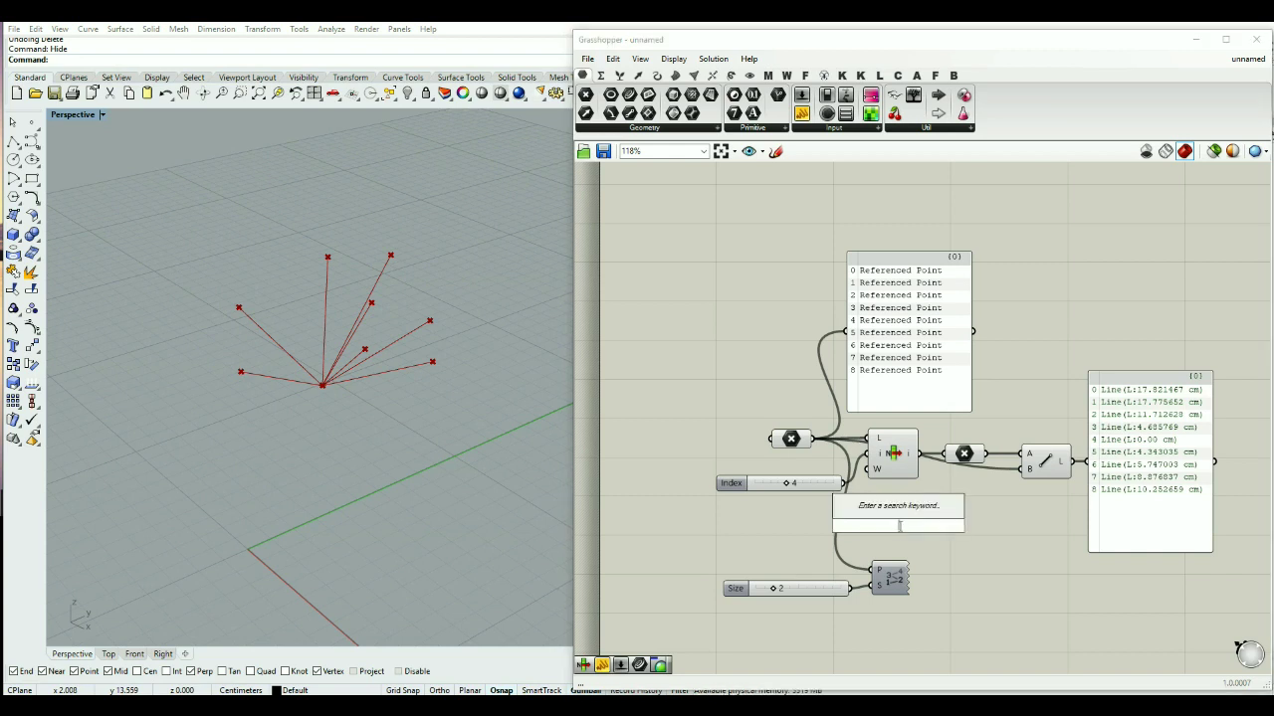
type("cull")
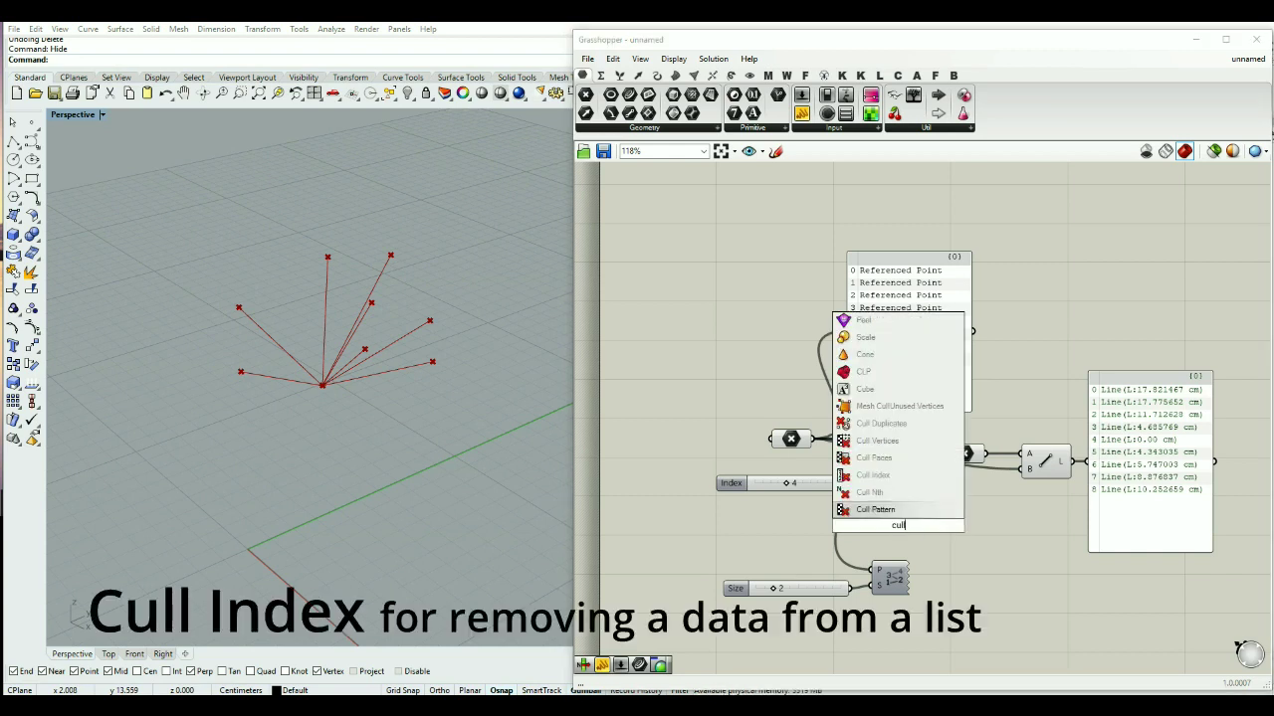
key("Up")
key("Up")
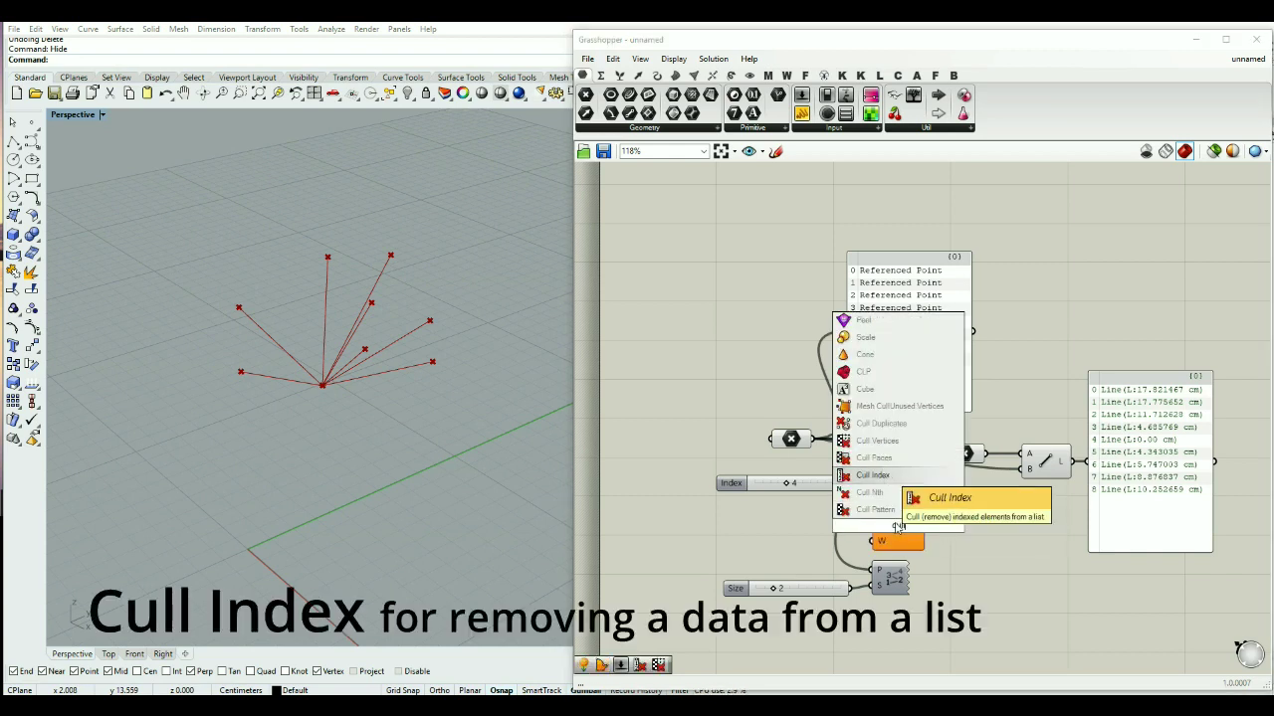
key("Return")
left_click(894, 535, "ctrl+alt")
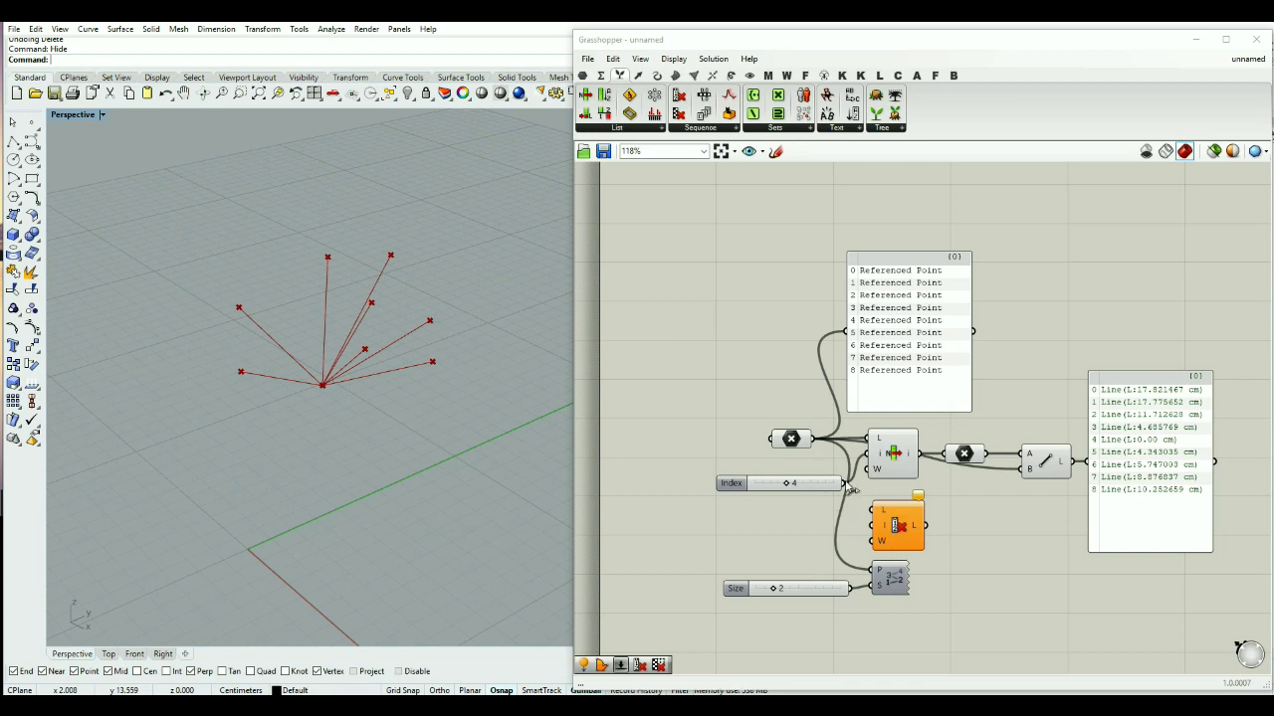
left_click_drag(812, 438, 895, 525)
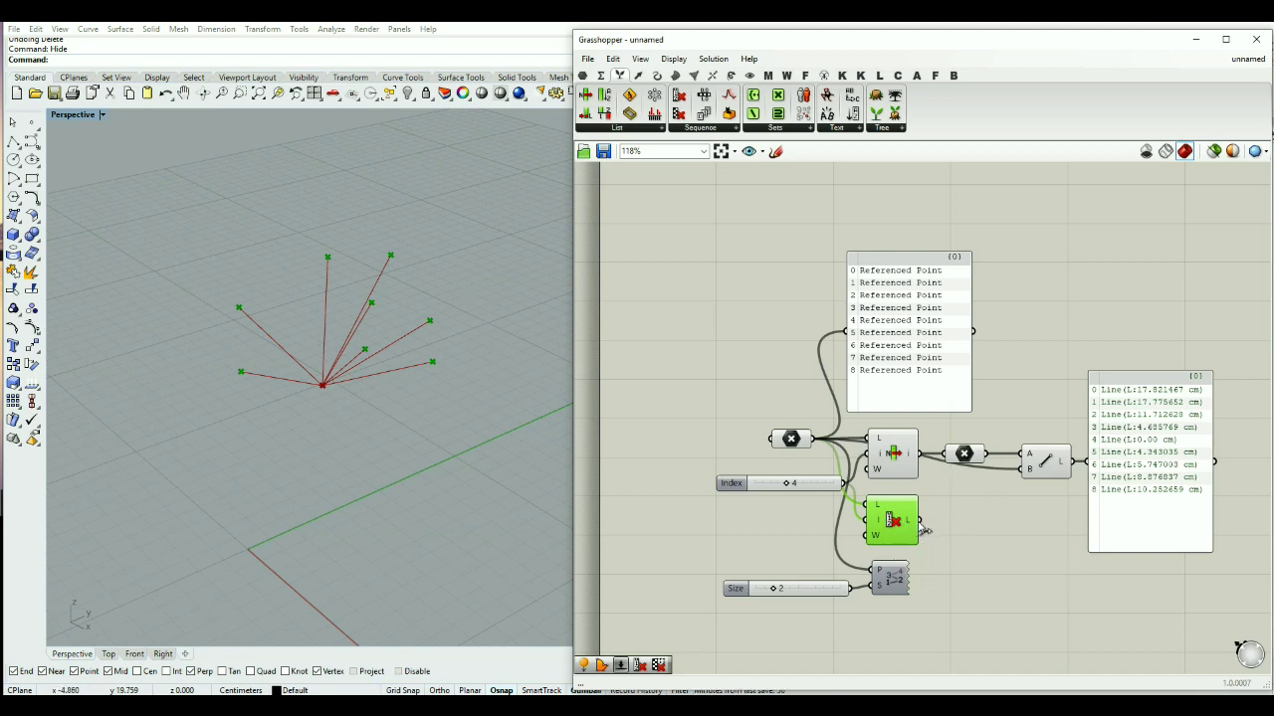
Step: Replace the source of Line's B input with Cull Index's output, then shorten and reposition the line list panel
left_click_drag(920, 520, 1034, 481)
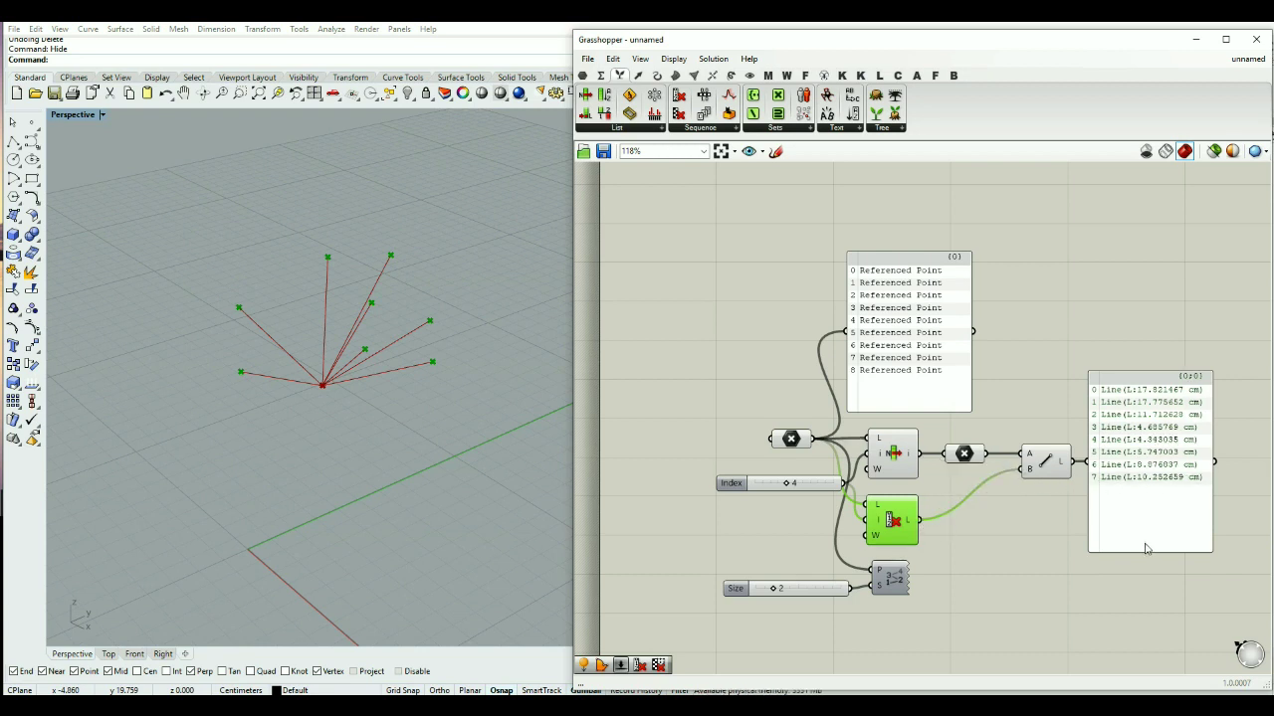
left_click_drag(1145, 550, 1143, 494)
left_click_drag(1134, 439, 1141, 468)
left_click(1077, 406)
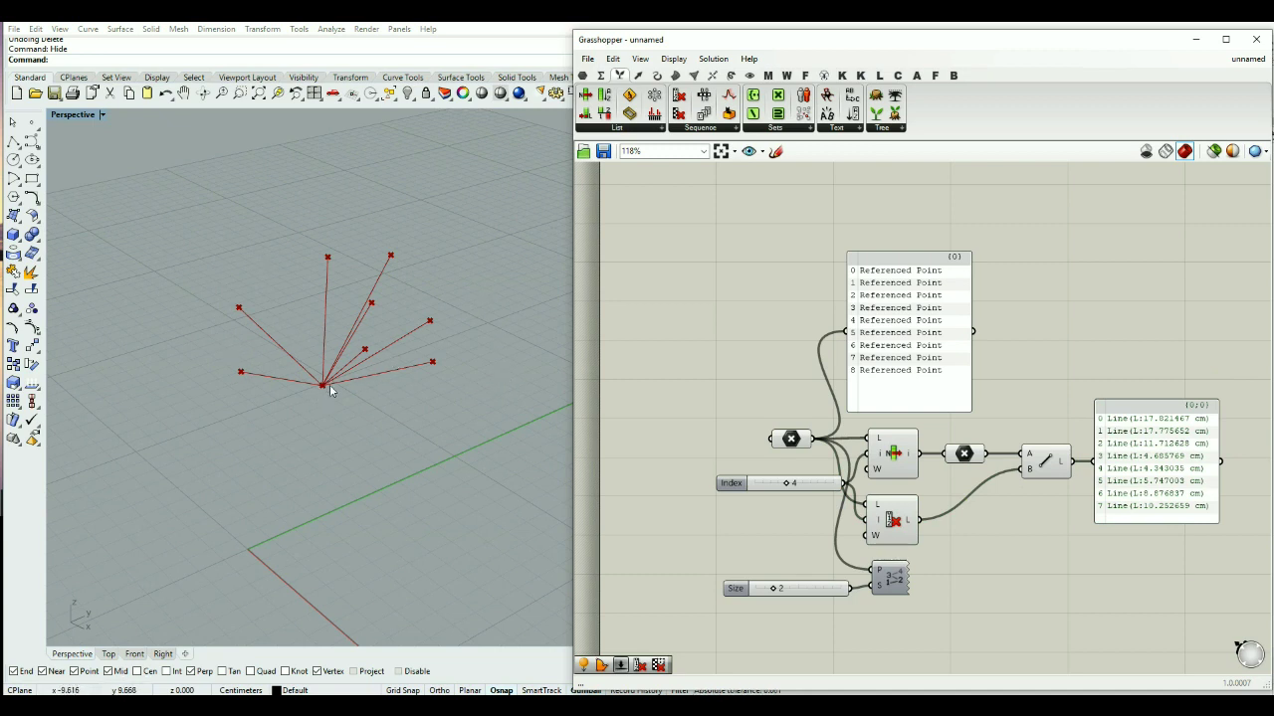
Step: Clear the whole definition and place two roughly parallel rows of Rhino points, five in the back row and six in the front row
left_click_drag(1202, 234, 715, 650)
key("Delete")
left_click(32, 122)
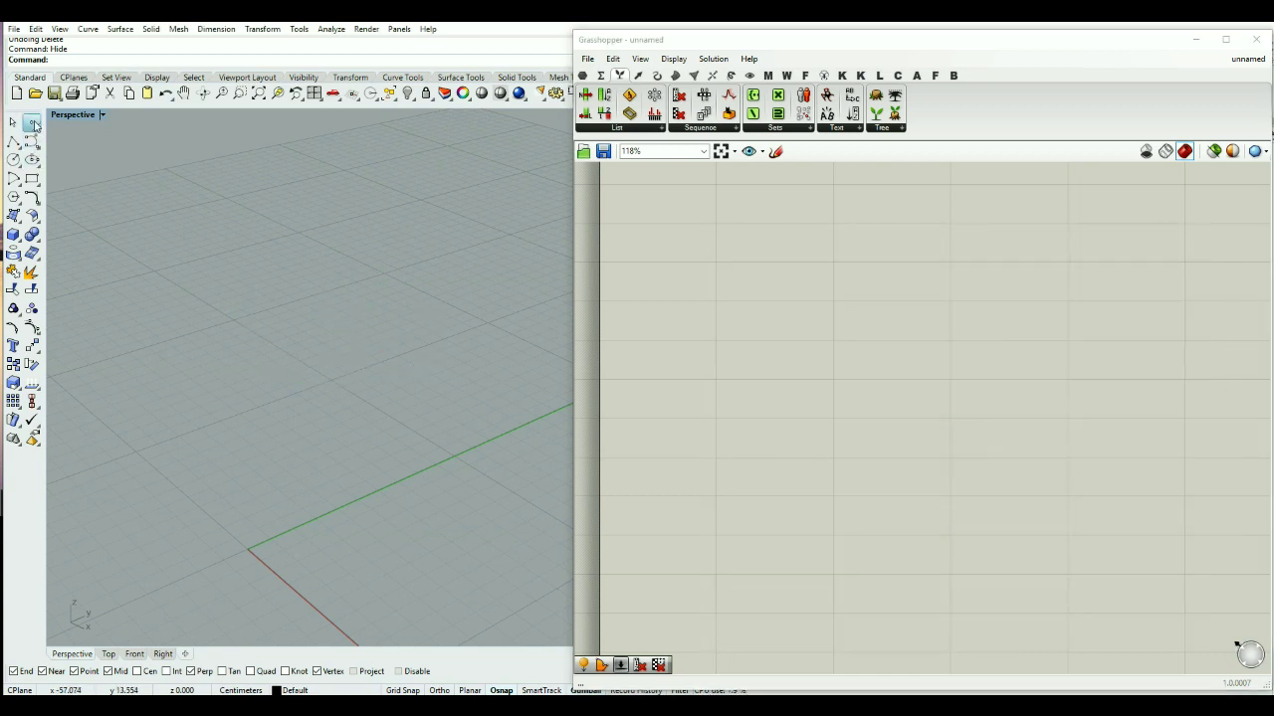
left_click(405, 247)
left_click(361, 269)
left_click(301, 301)
left_click(231, 324)
left_click(158, 357)
left_click(223, 494)
left_click(374, 432)
left_click(432, 405)
left_click(484, 370)
left_click(523, 354)
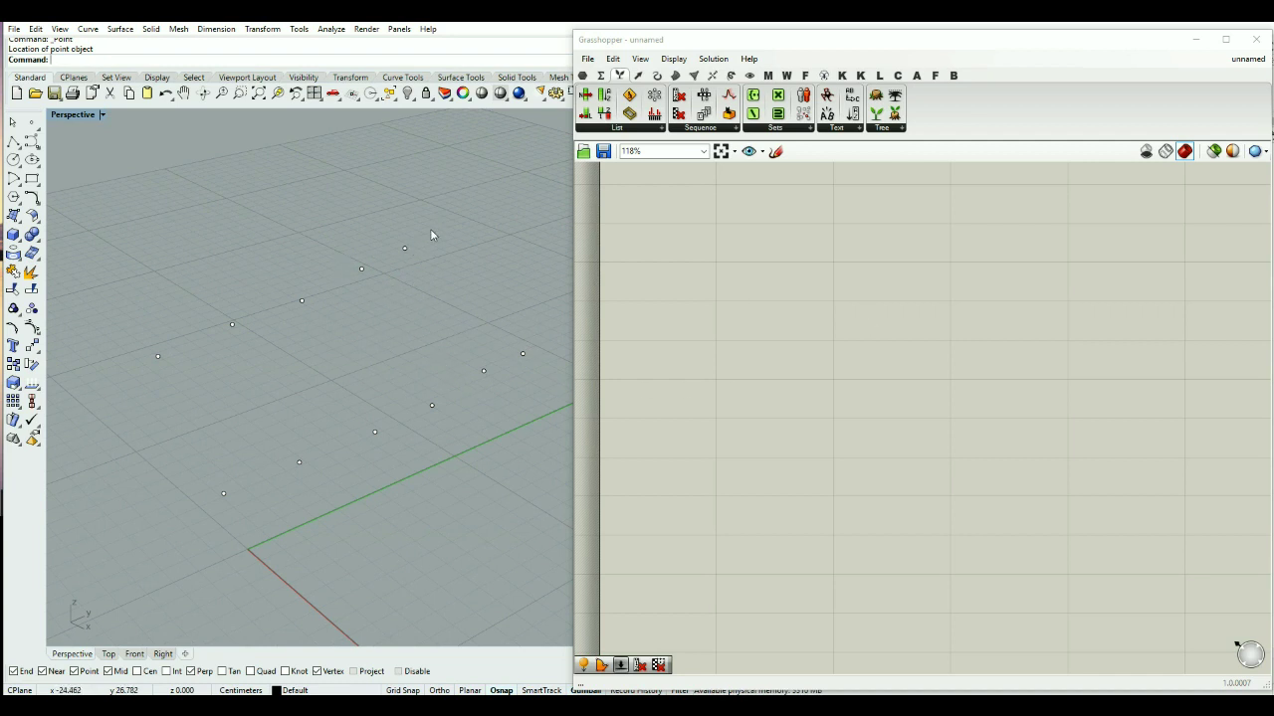
Step: Add a Point parameter and assign the five back-row points to it as multiple points
left_click_drag(221, 331, 135, 367)
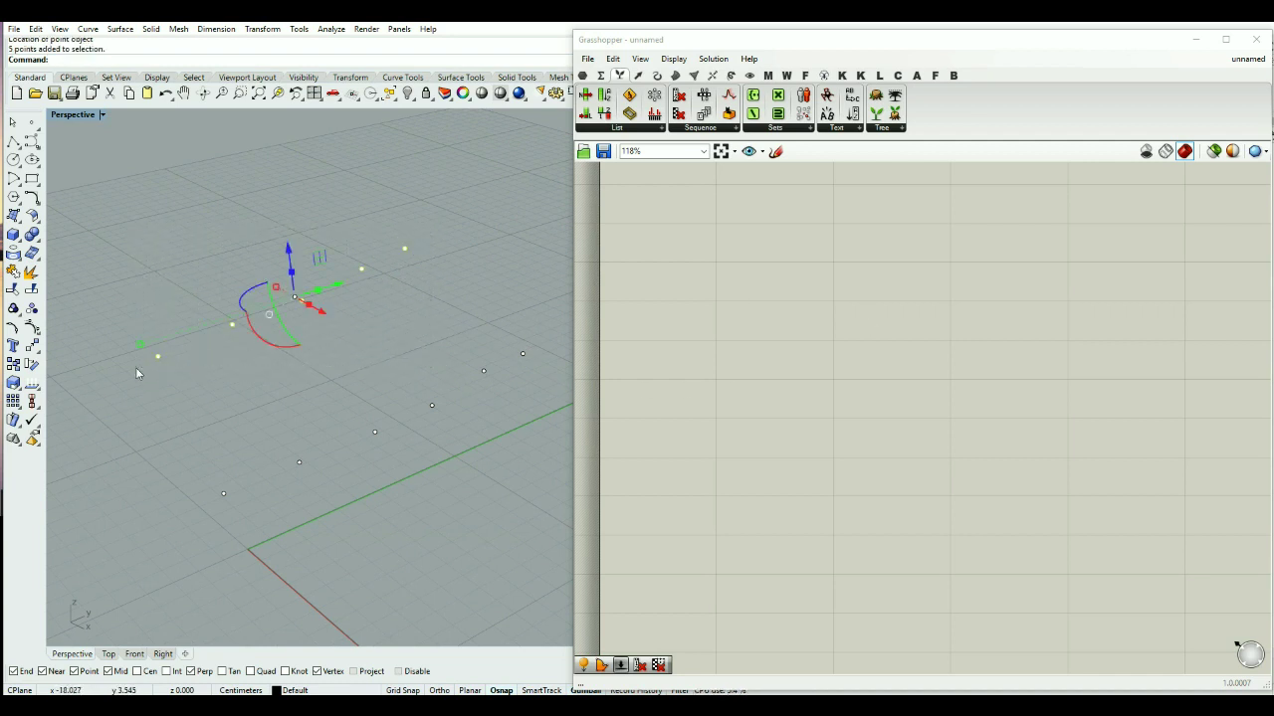
left_click(583, 76)
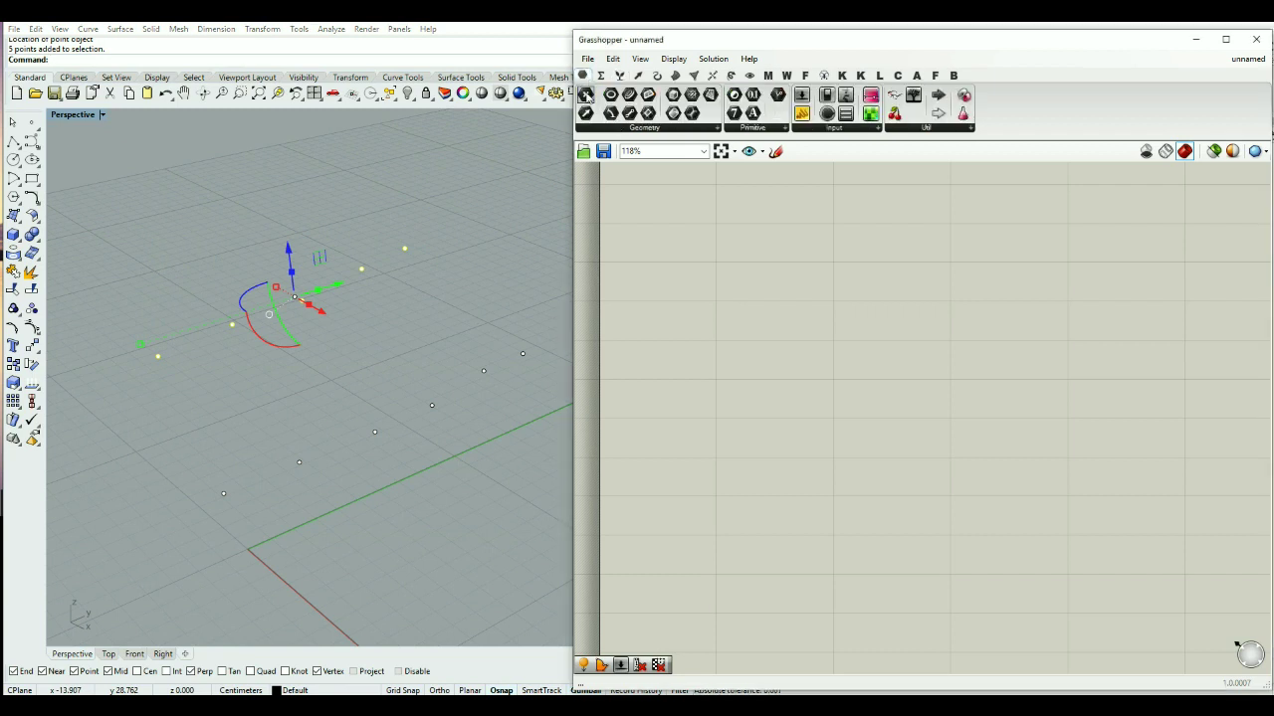
left_click_drag(734, 295, 732, 290)
right_click(731, 290)
left_click(796, 501)
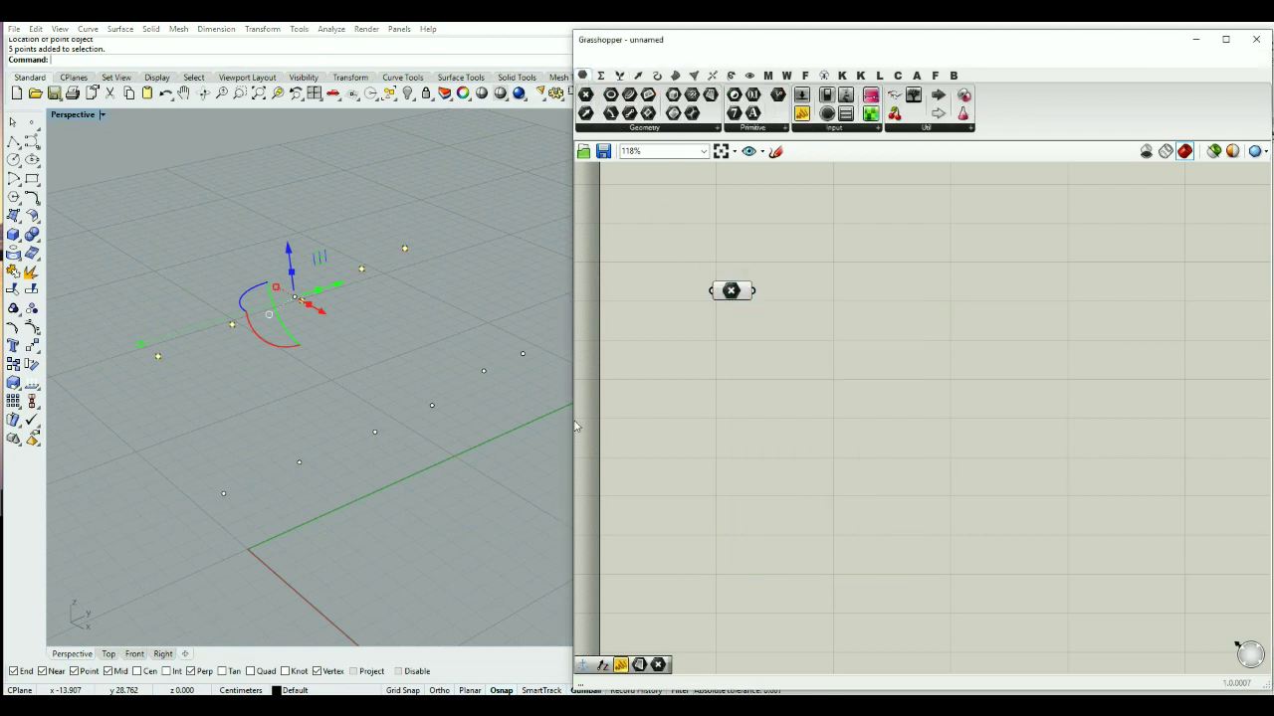
Step: Add a second Point parameter below the first and assign the six front-row points to it as multiple points
left_click_drag(542, 330, 195, 560)
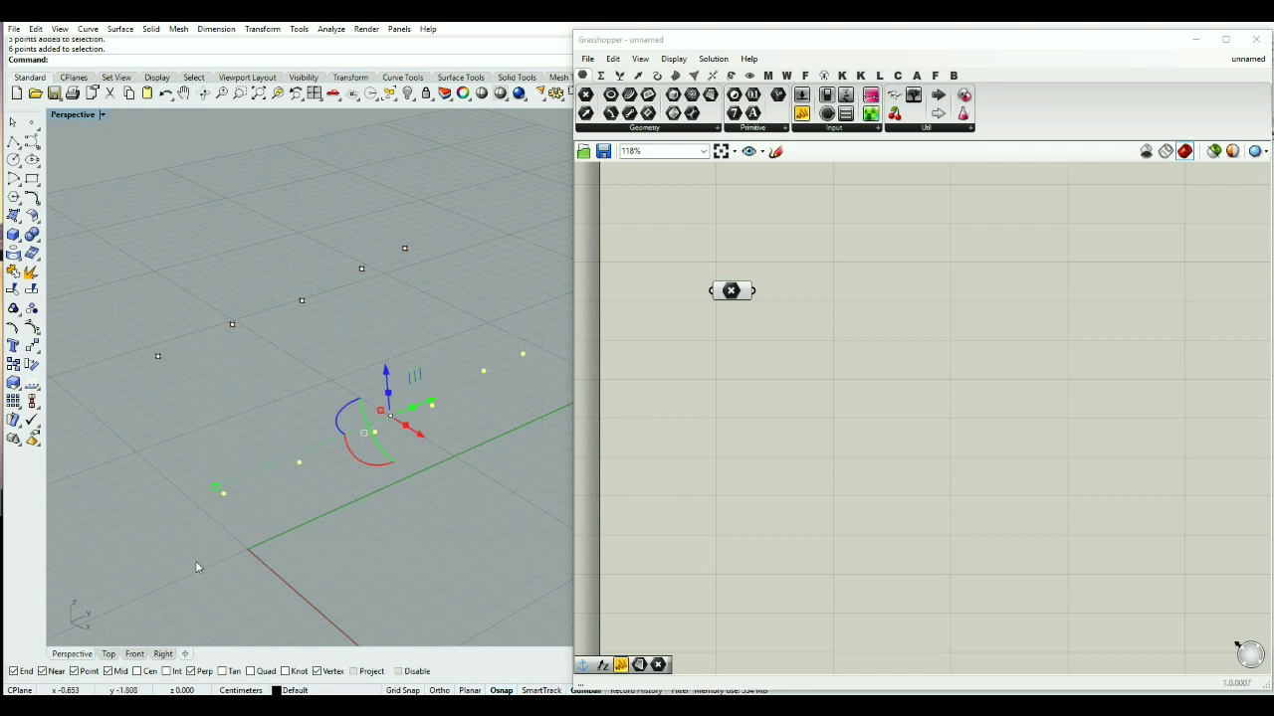
left_click_drag(585, 95, 740, 375)
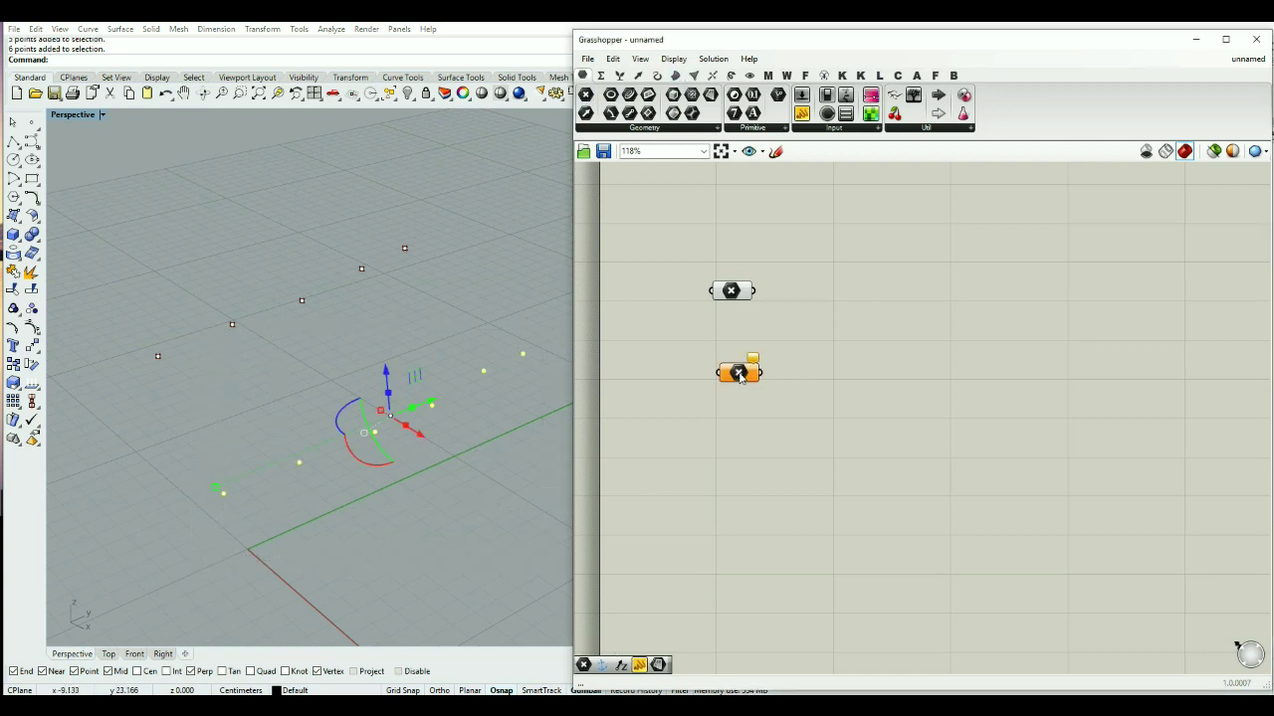
right_click(739, 375)
left_click(796, 571)
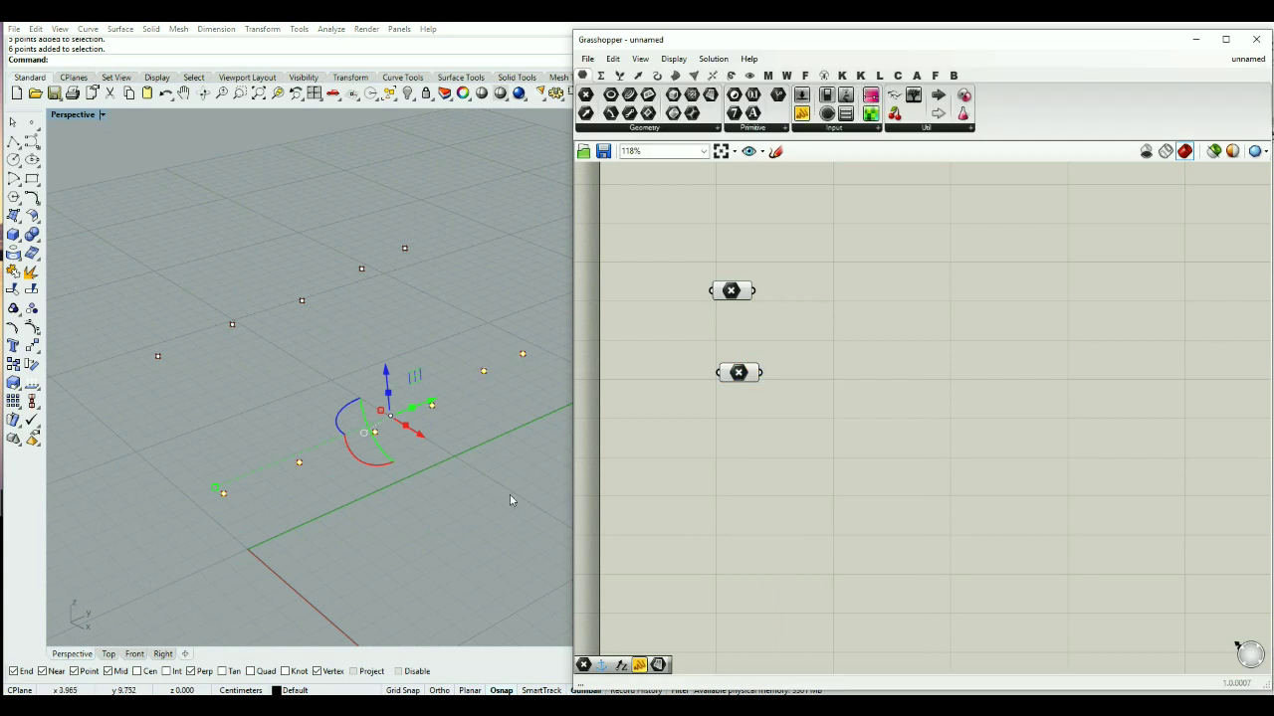
Step: Hide all the original point objects of both rows in Rhino
left_click_drag(519, 195, 129, 609)
left_click_drag(543, 309, 418, 488)
key("Return")
Step: Add a Line component and connect the back-row Point parameter to A and the front-row one to B
left_click(817, 356)
left_click_drag(748, 374, 744, 376)
double_click(802, 332)
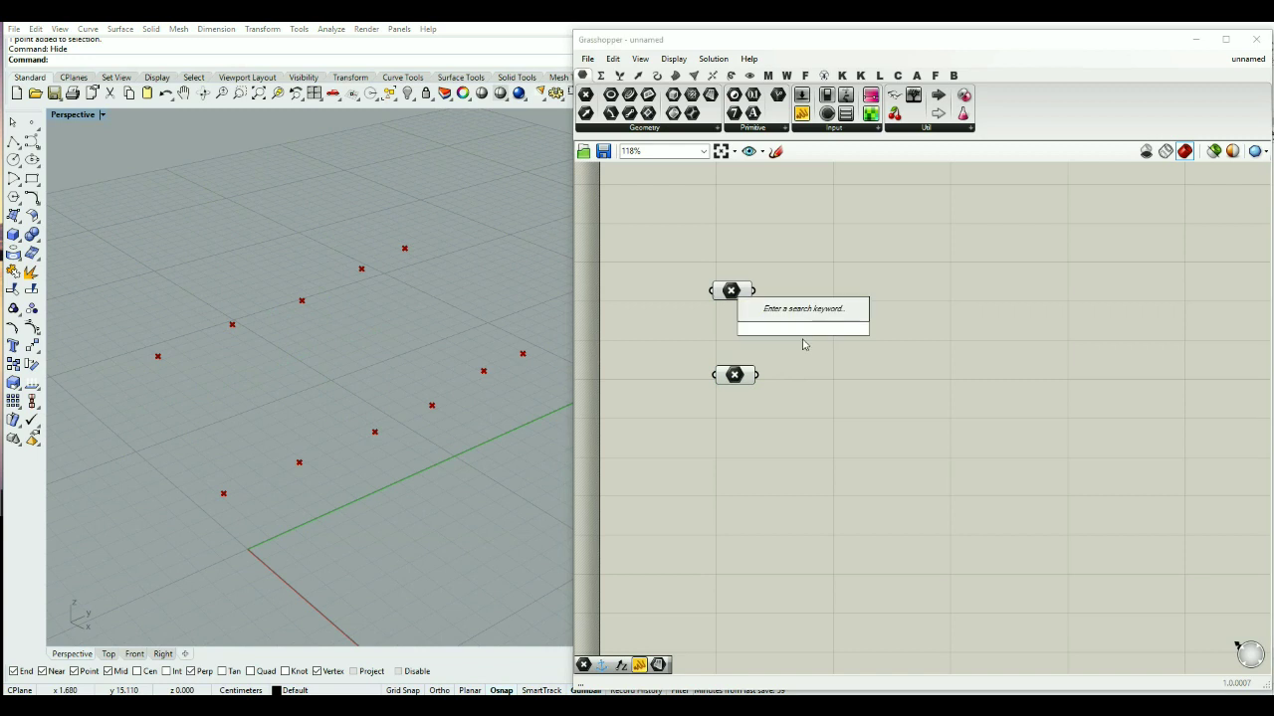
type("line")
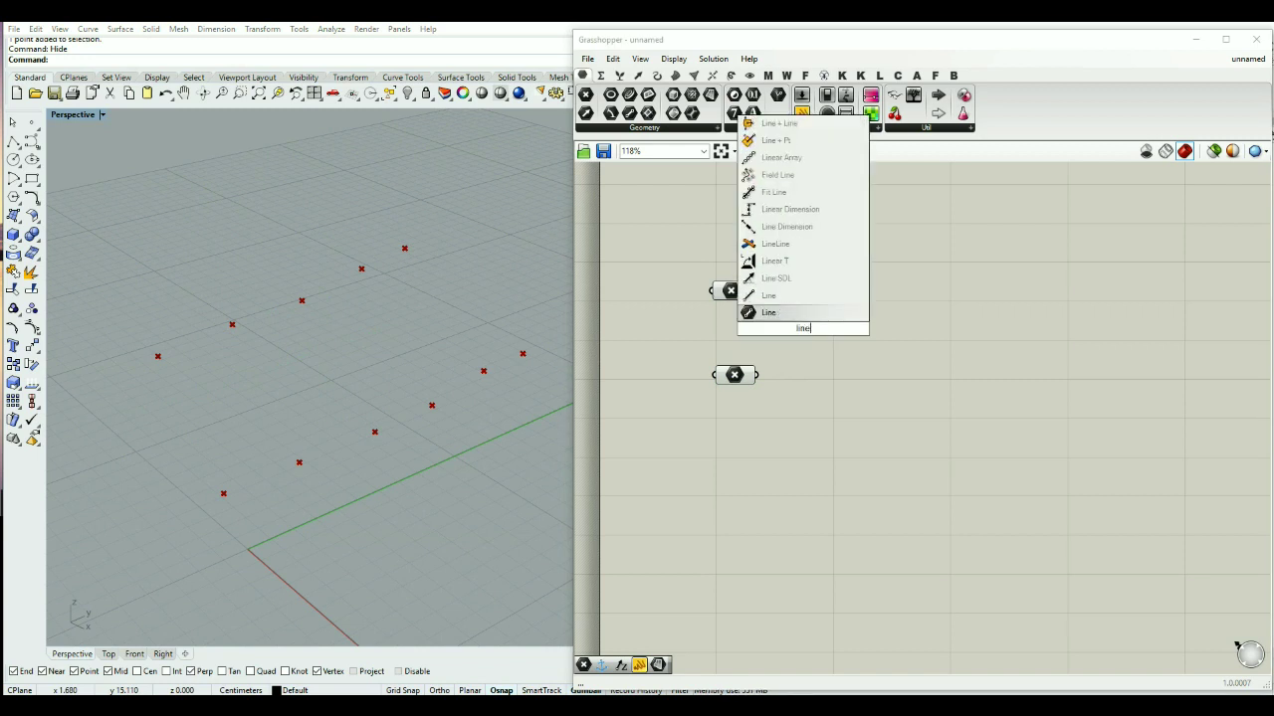
key("Return")
left_click_drag(754, 290, 755, 374)
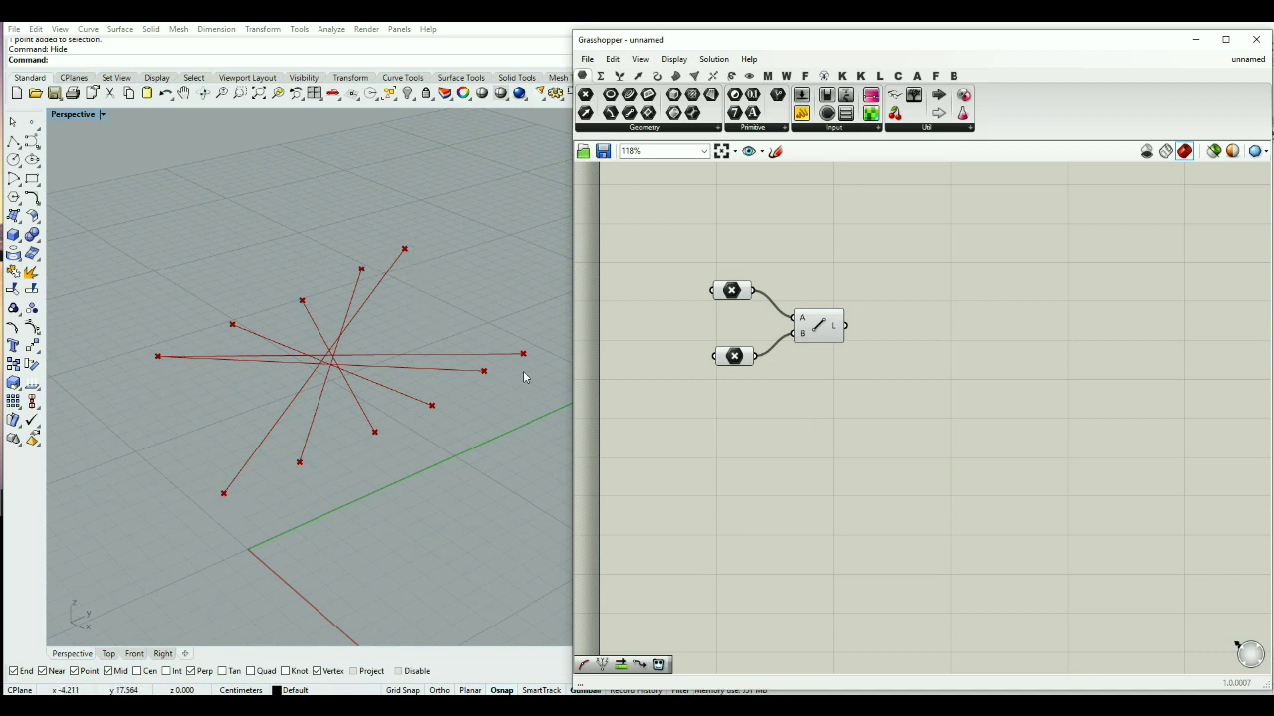
Step: Add a Point List component above Line and connect the back-row Point parameter to its P input
double_click(841, 243)
type("point lisdt")
left_click(816, 208)
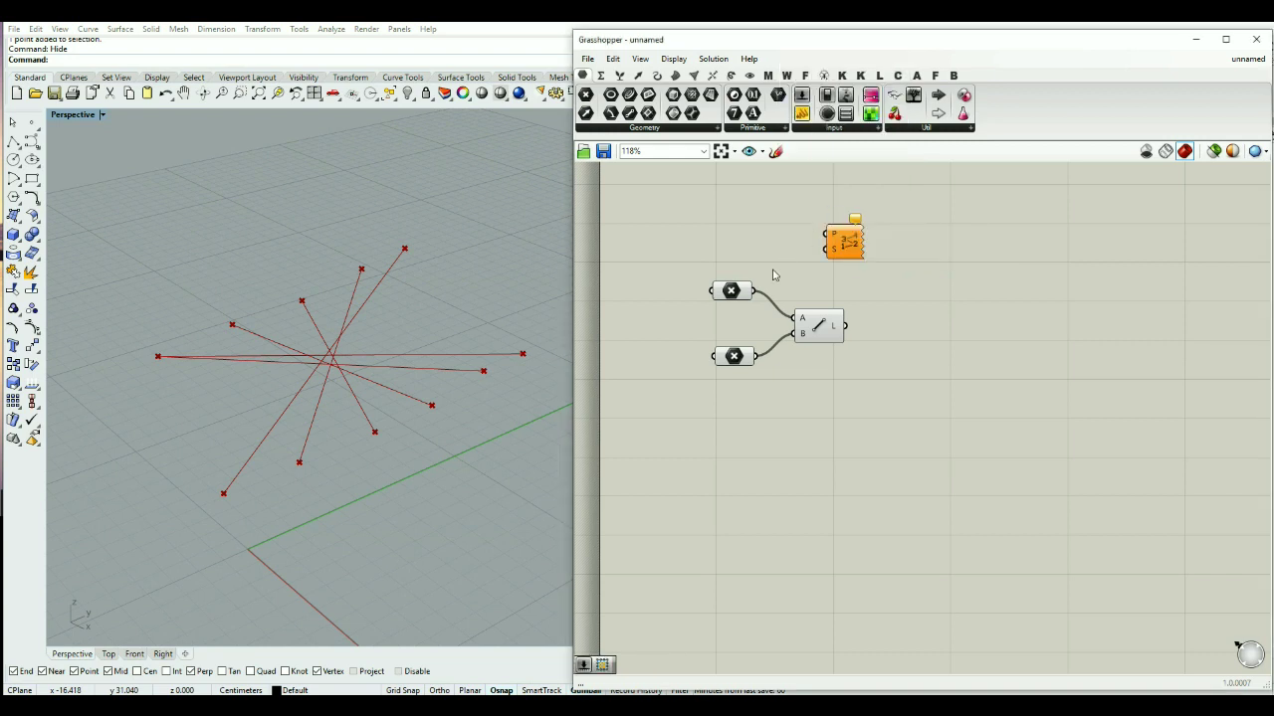
left_click_drag(756, 290, 813, 247)
Step: Create a number slider with value 2 and connect it to Point List's S input
double_click(751, 255)
type("2")
key("Return")
left_click_drag(741, 263, 804, 249)
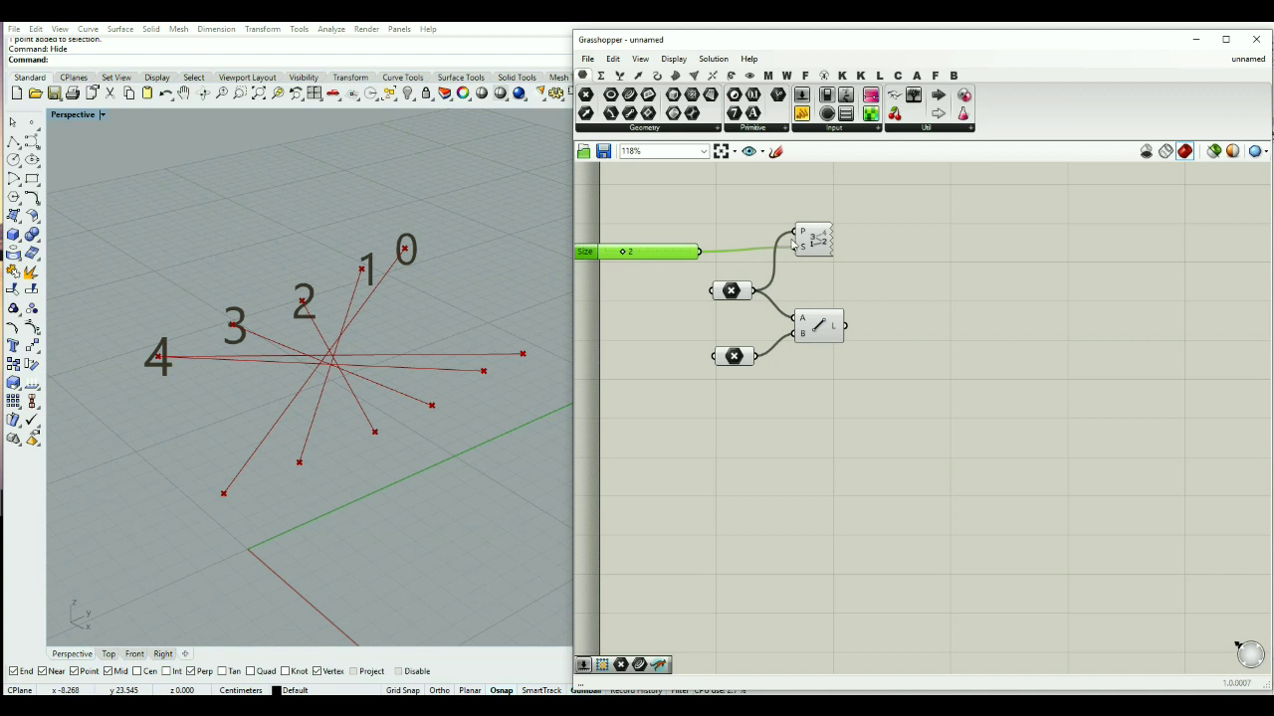
Step: Duplicate the Point List below the Line component and connect the front-row Point parameter to the copy's P input
left_click(815, 242)
left_click_drag(815, 242, 826, 429, "alt")
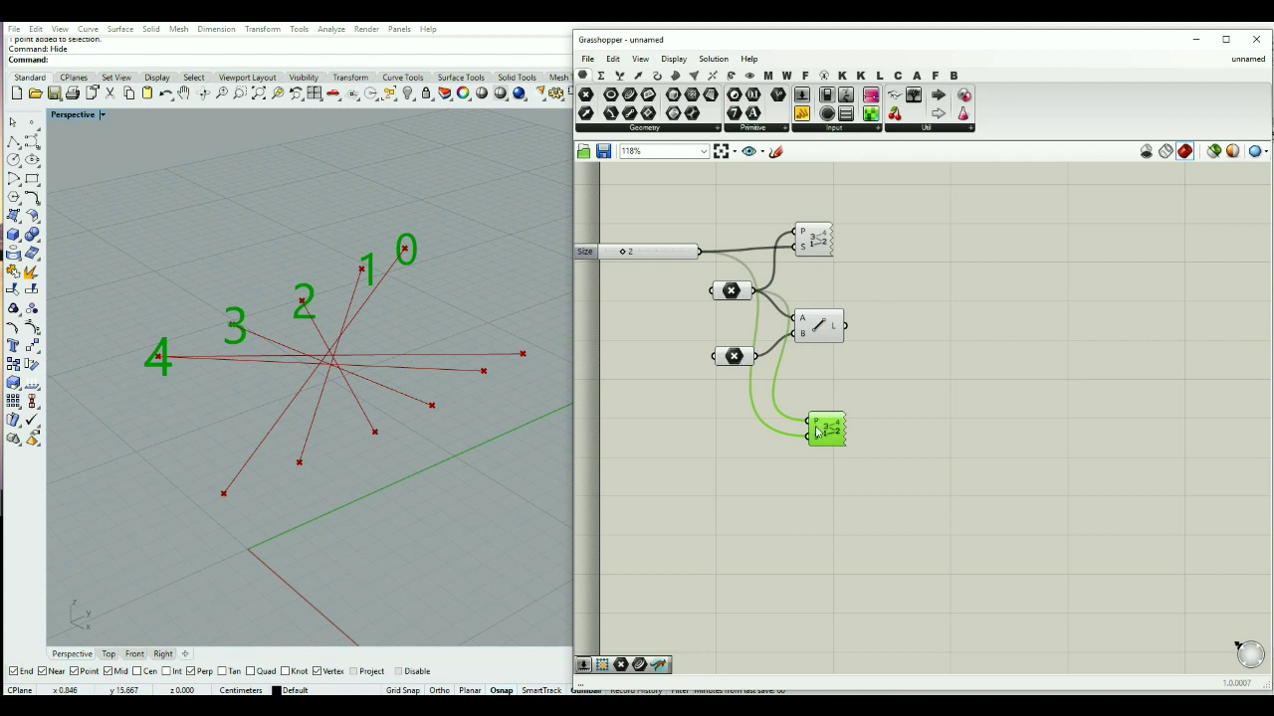
left_click_drag(756, 356, 816, 409)
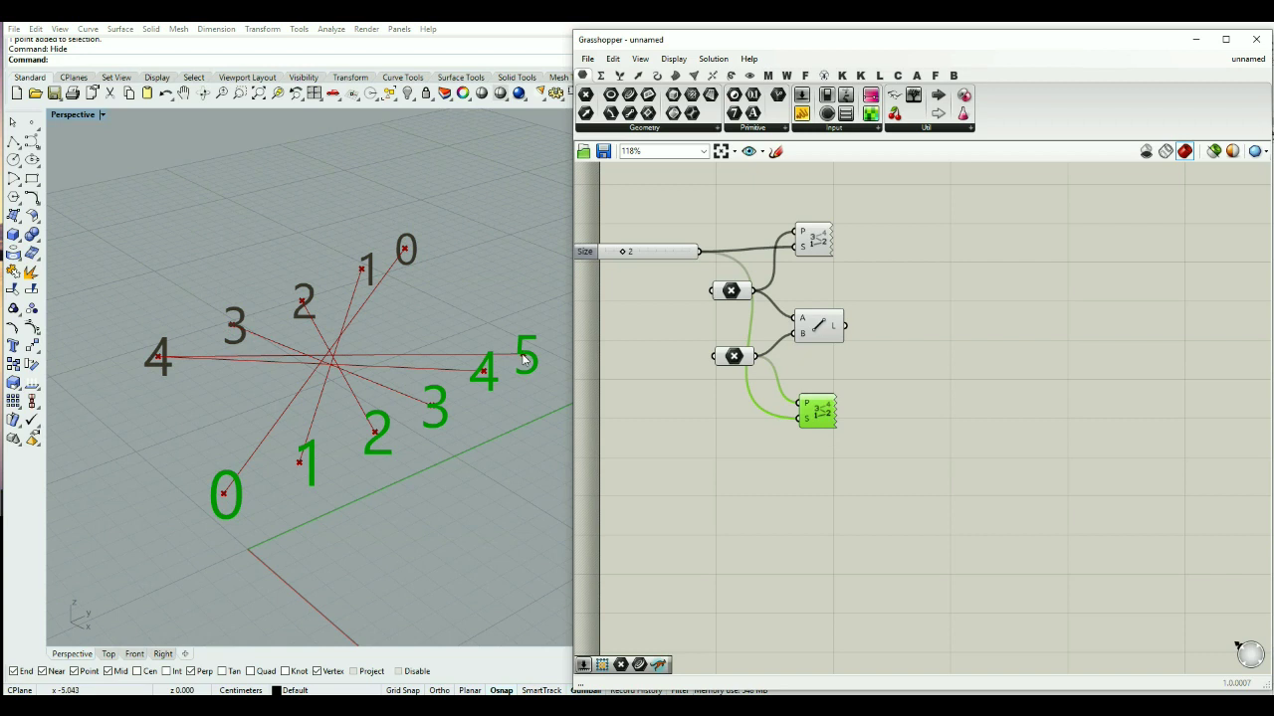
left_click(921, 503)
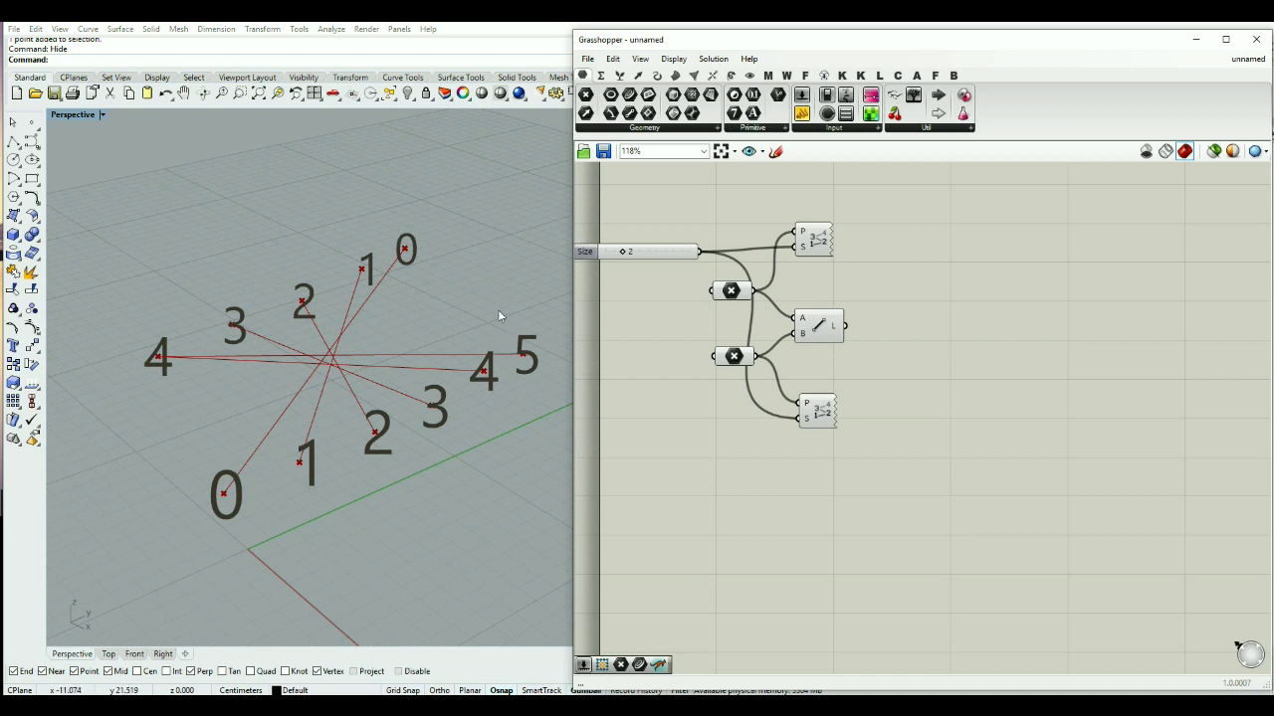
left_click_drag(816, 410, 813, 465)
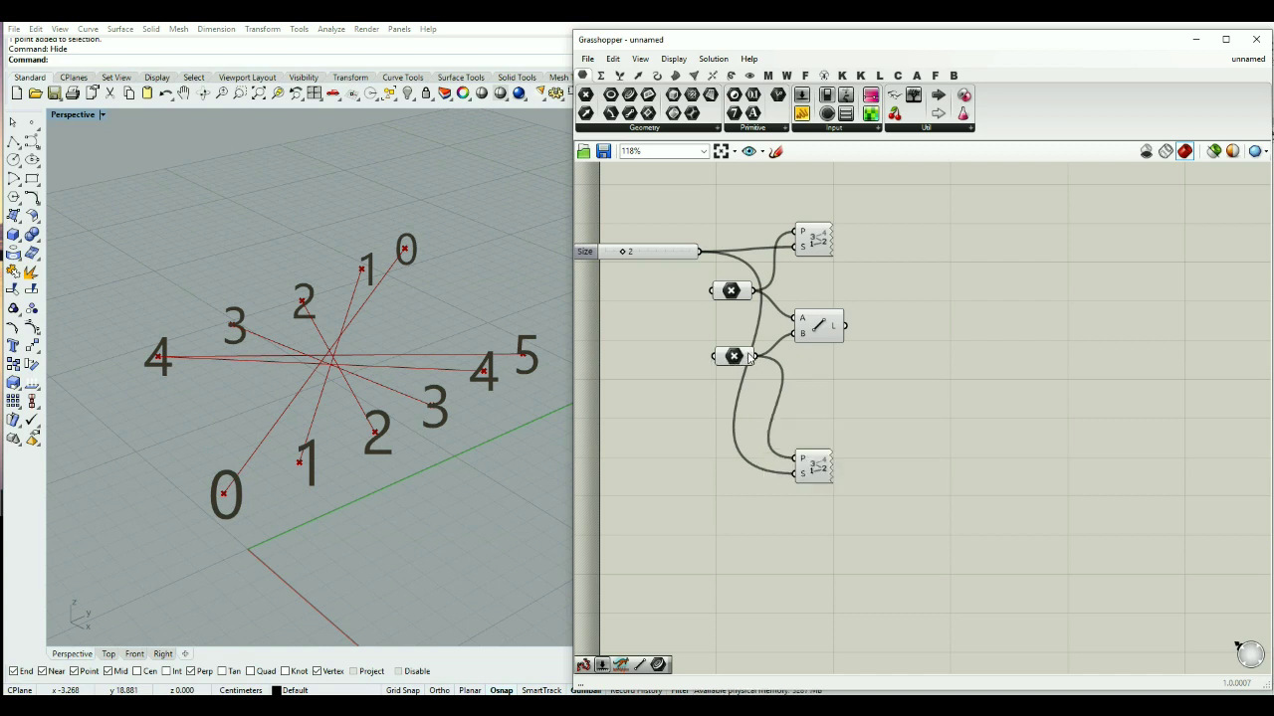
Step: Apply Reverse to the front-row Point parameter to flip its list order
mouse_move(746, 360)
right_click(737, 358)
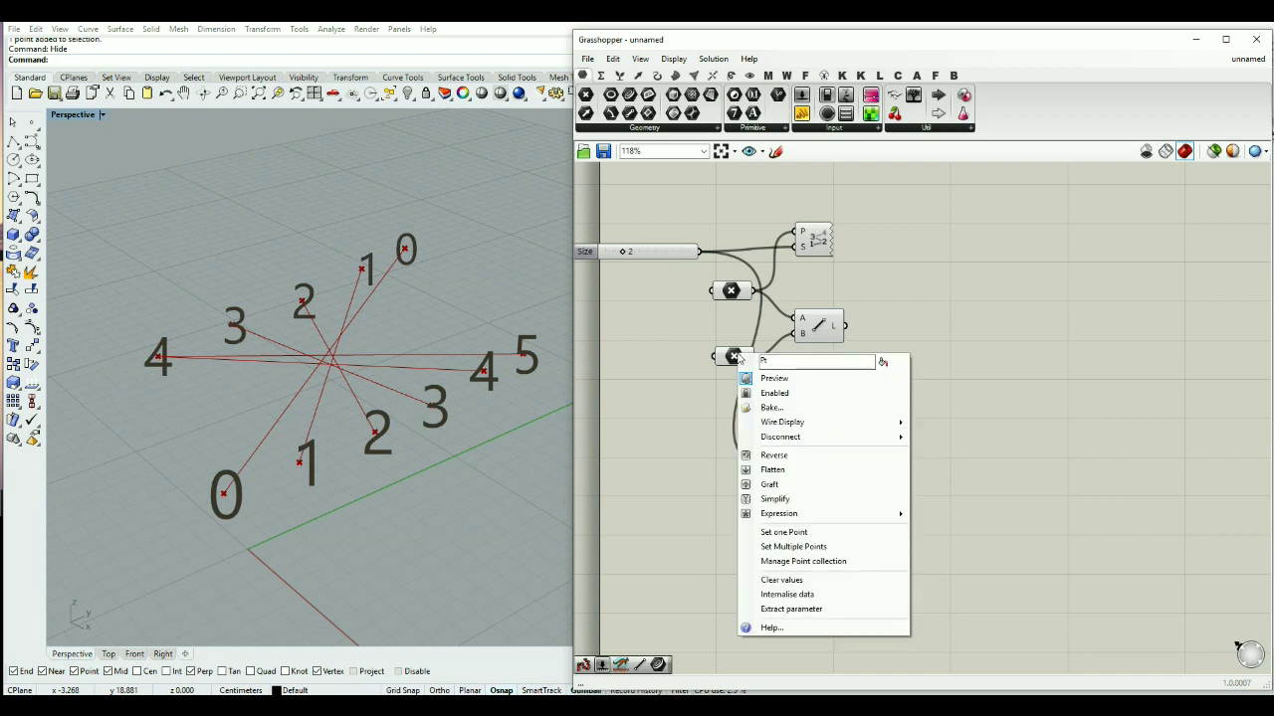
left_click(774, 461)
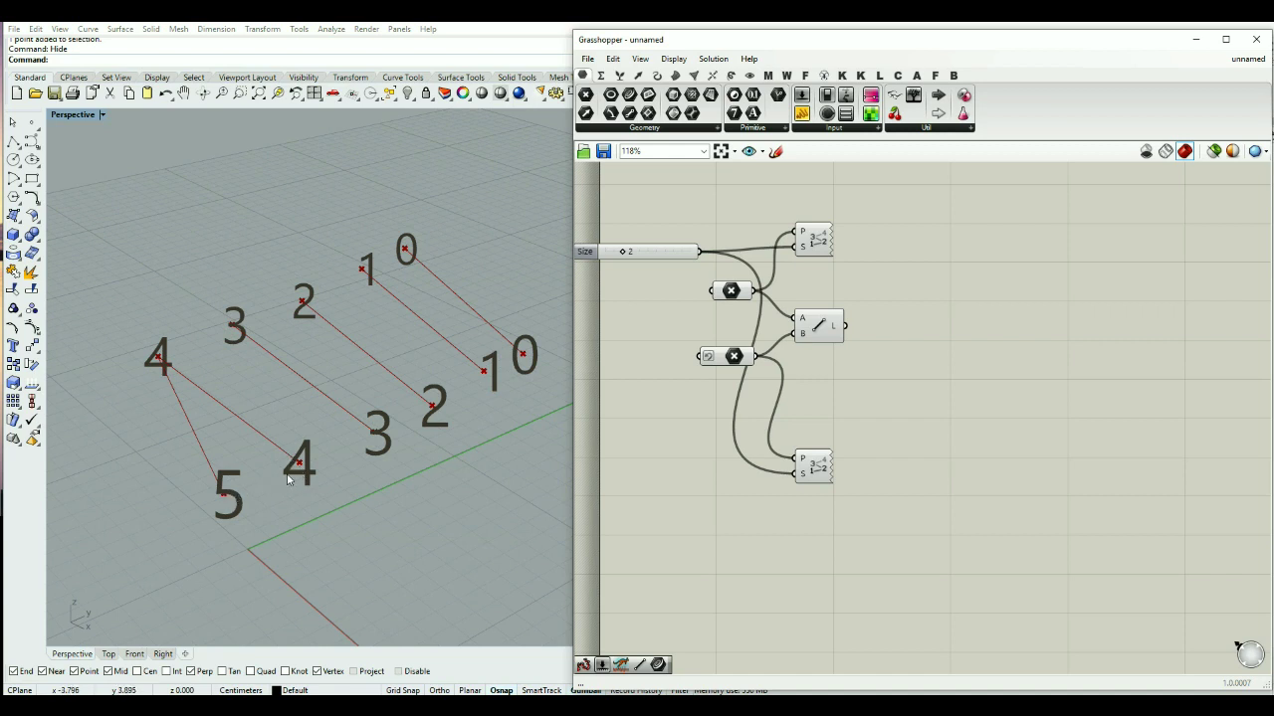
Step: Make room before Line and insert a Shortest List component, routing both Point parameters through it to Line's A and B inputs
left_click_drag(830, 336, 1063, 337)
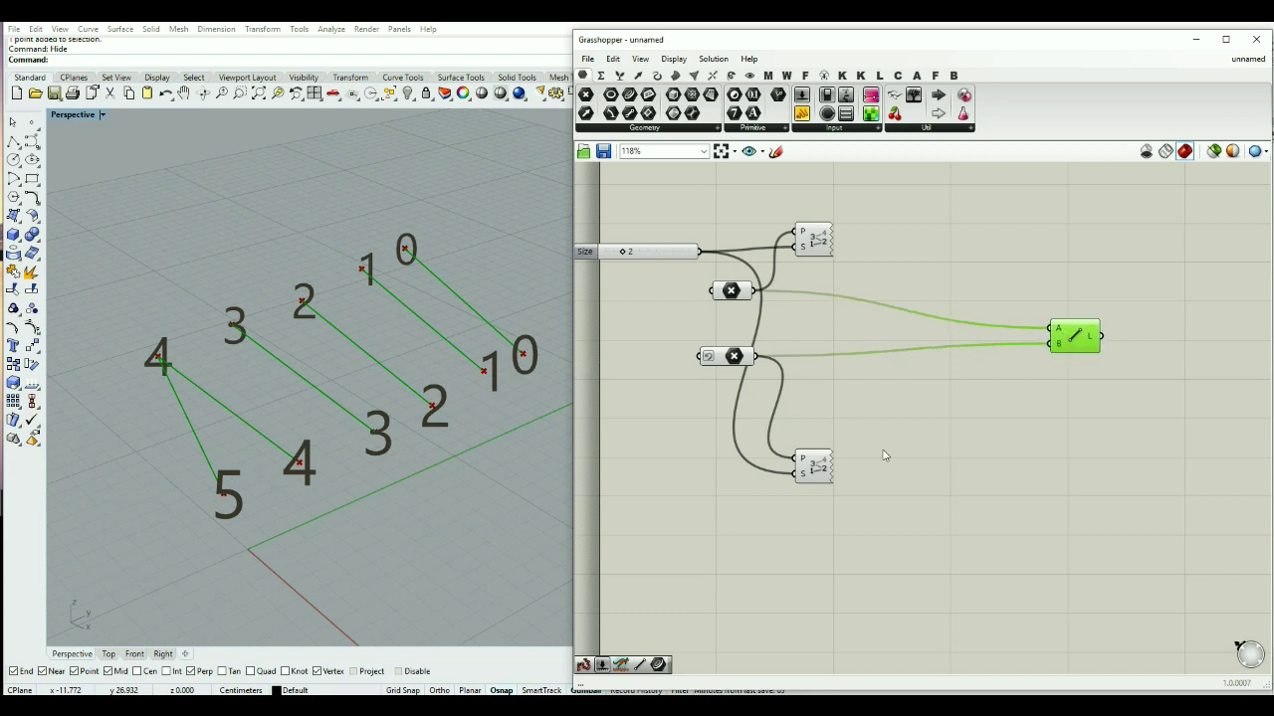
left_click(922, 396)
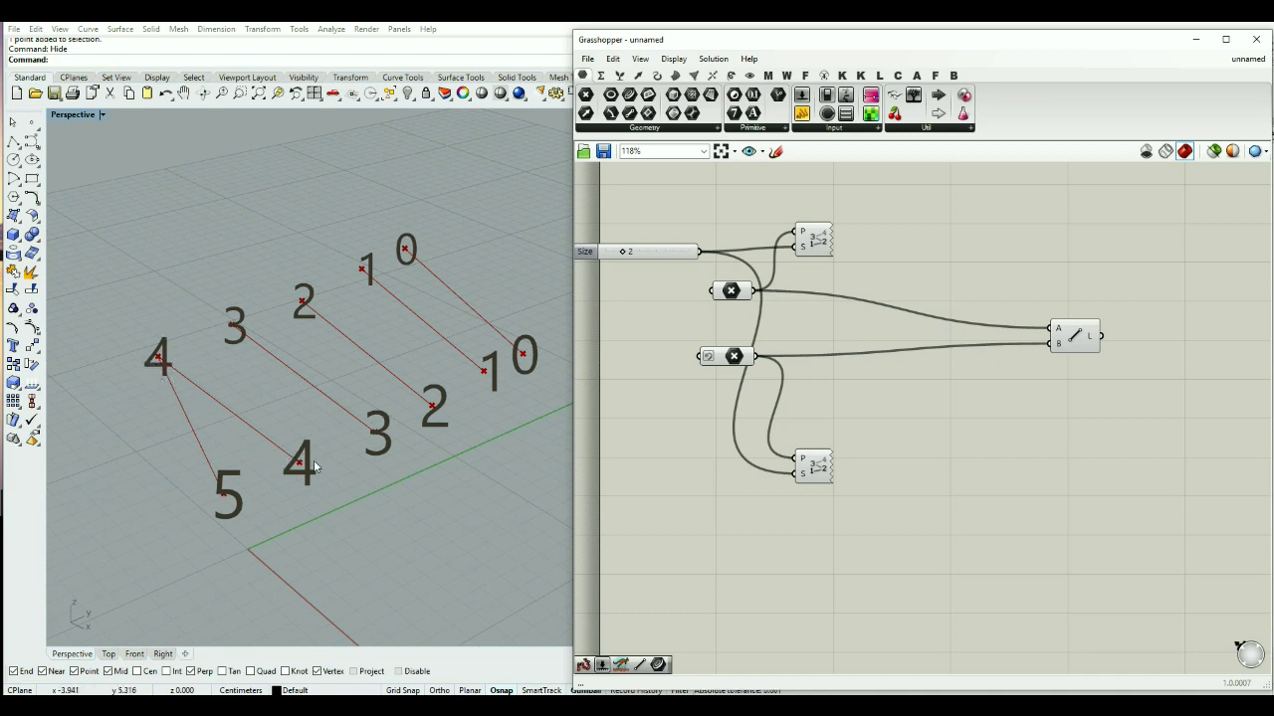
double_click(862, 343)
type("shorte")
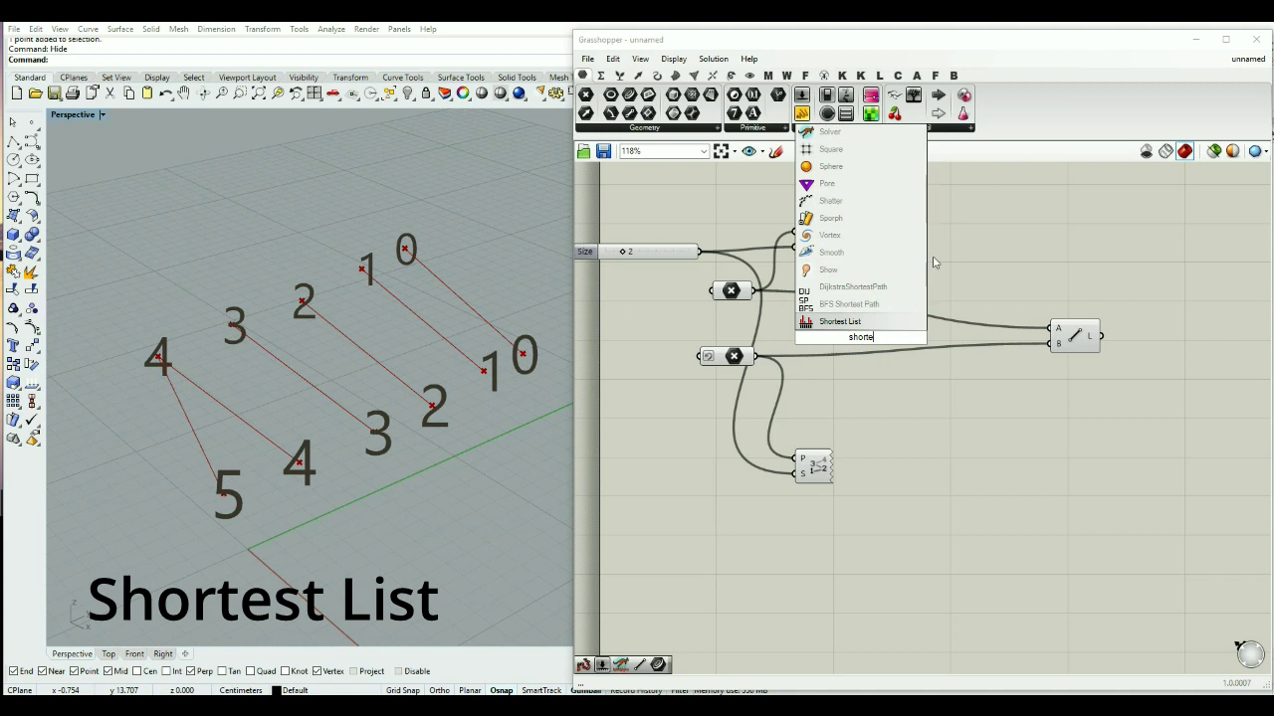
left_click(853, 324)
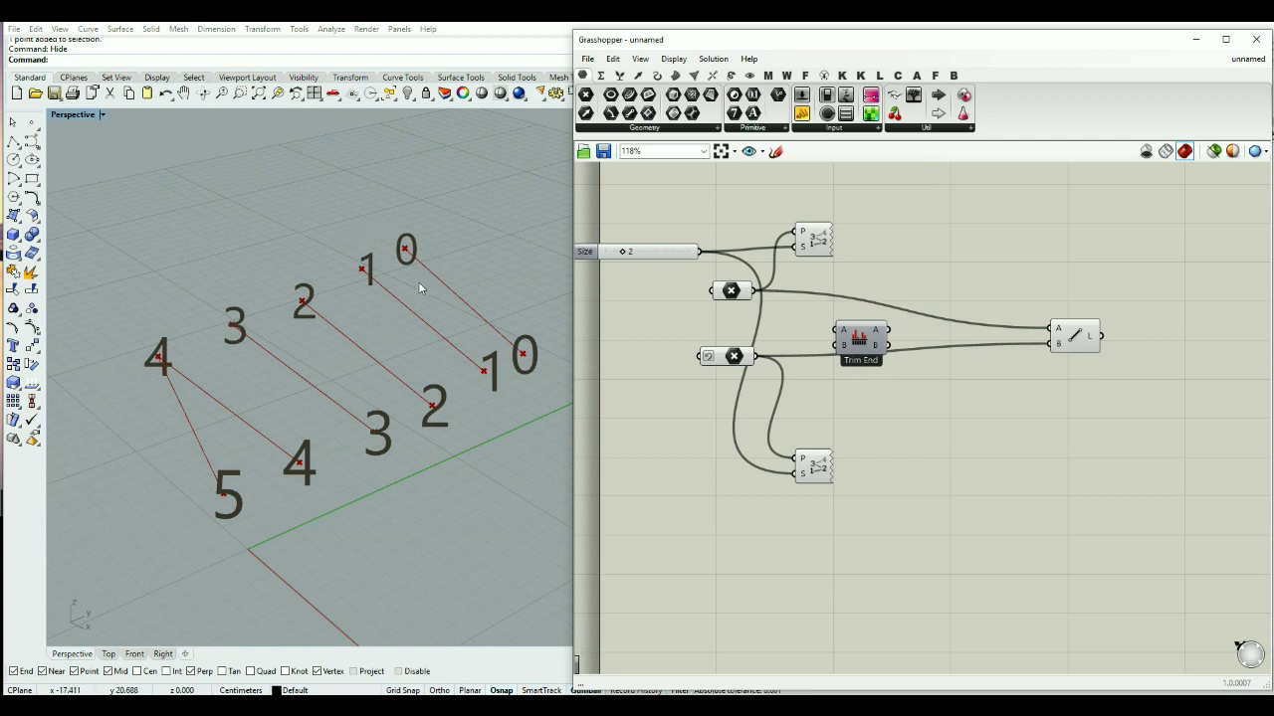
left_click_drag(753, 295, 1049, 329)
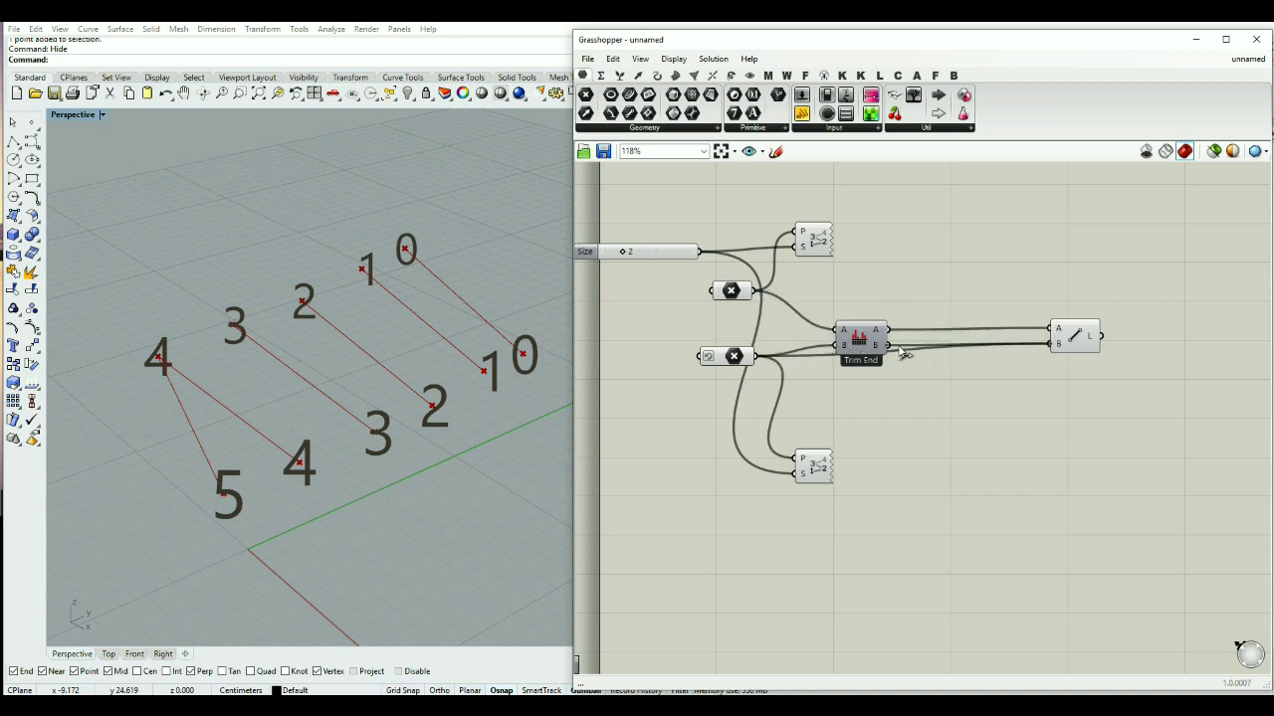
left_click(862, 339)
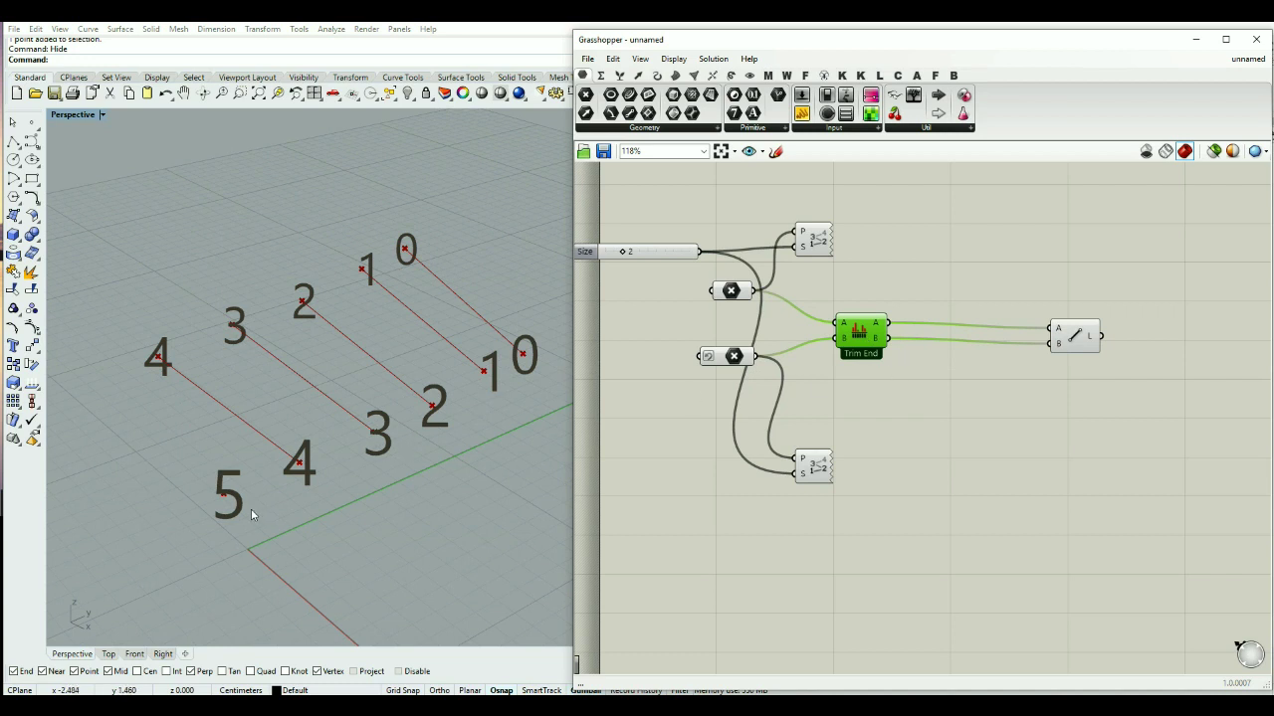
Step: Move Shortest List up and insert a Longest List component below it, routing both Point parameters through it to Line's A and B inputs
left_click_drag(867, 337, 896, 284)
left_click(881, 363)
double_click(880, 362)
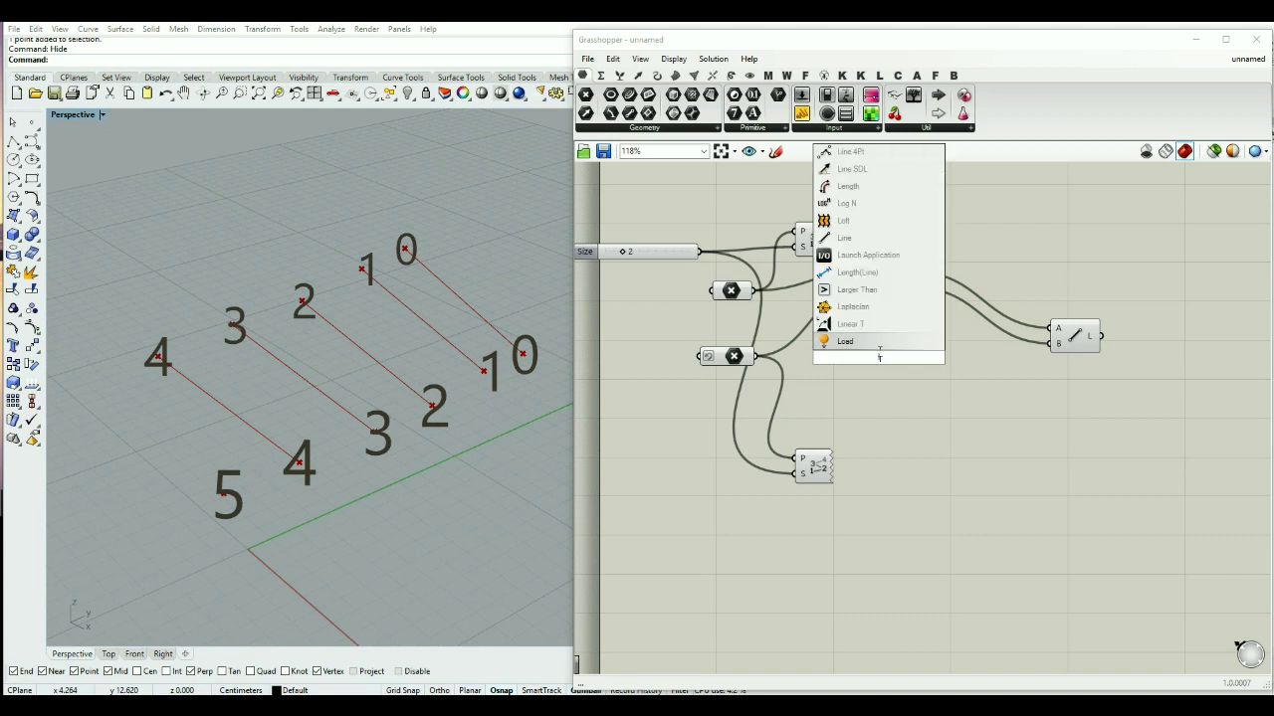
double_click(887, 343)
type("longest")
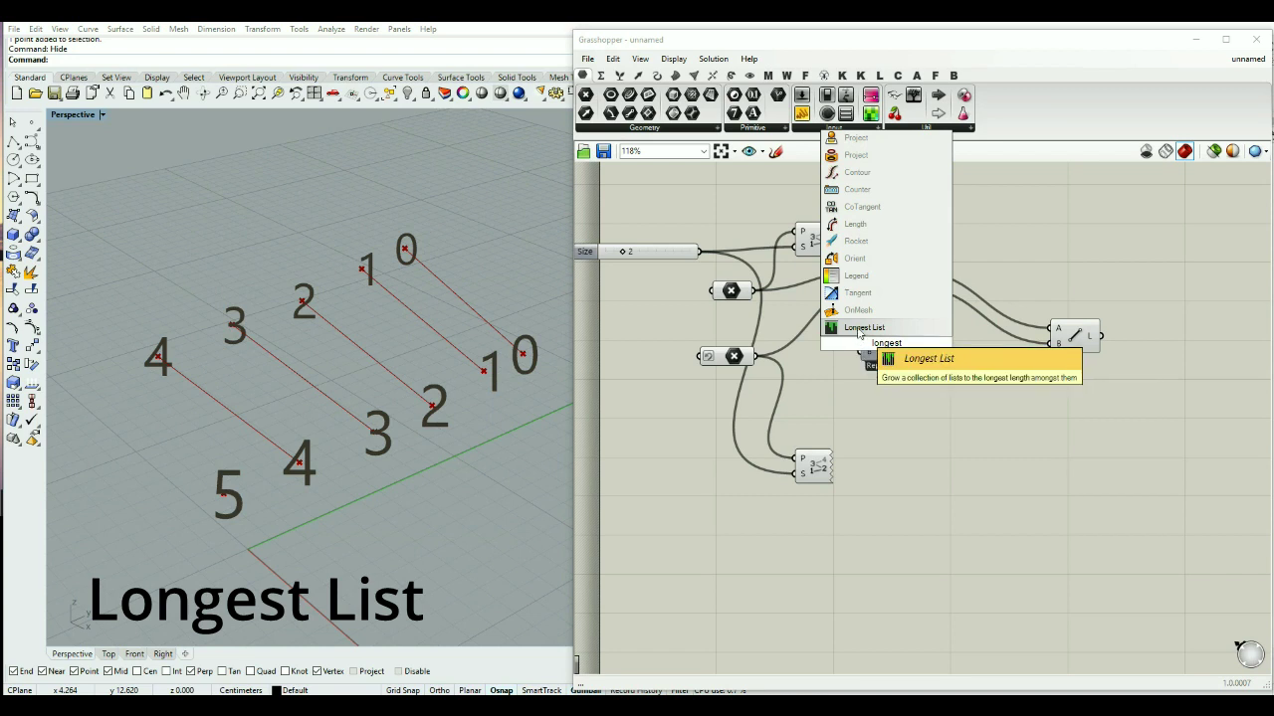
left_click(824, 328)
left_click_drag(756, 290, 756, 357)
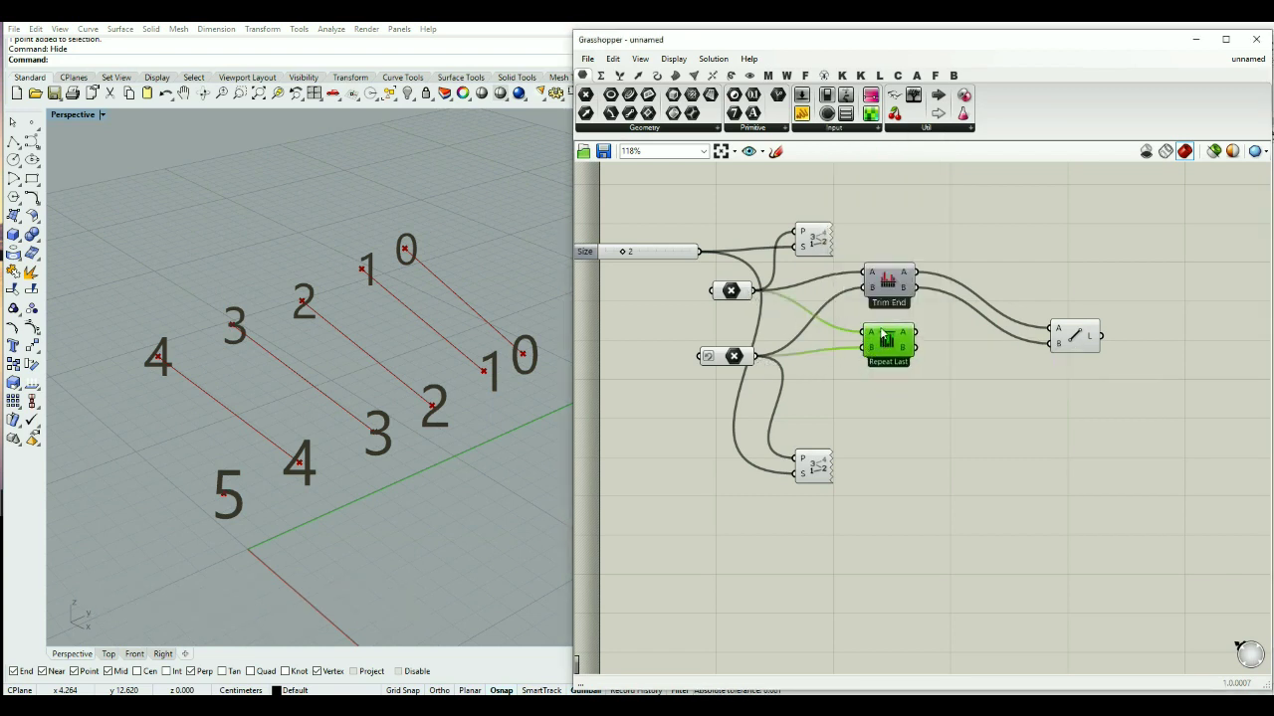
mouse_move(914, 331)
left_mouse_down()
mouse_move(1052, 330)
mouse_move(1000, 350)
mouse_move(914, 347)
left_mouse_up()
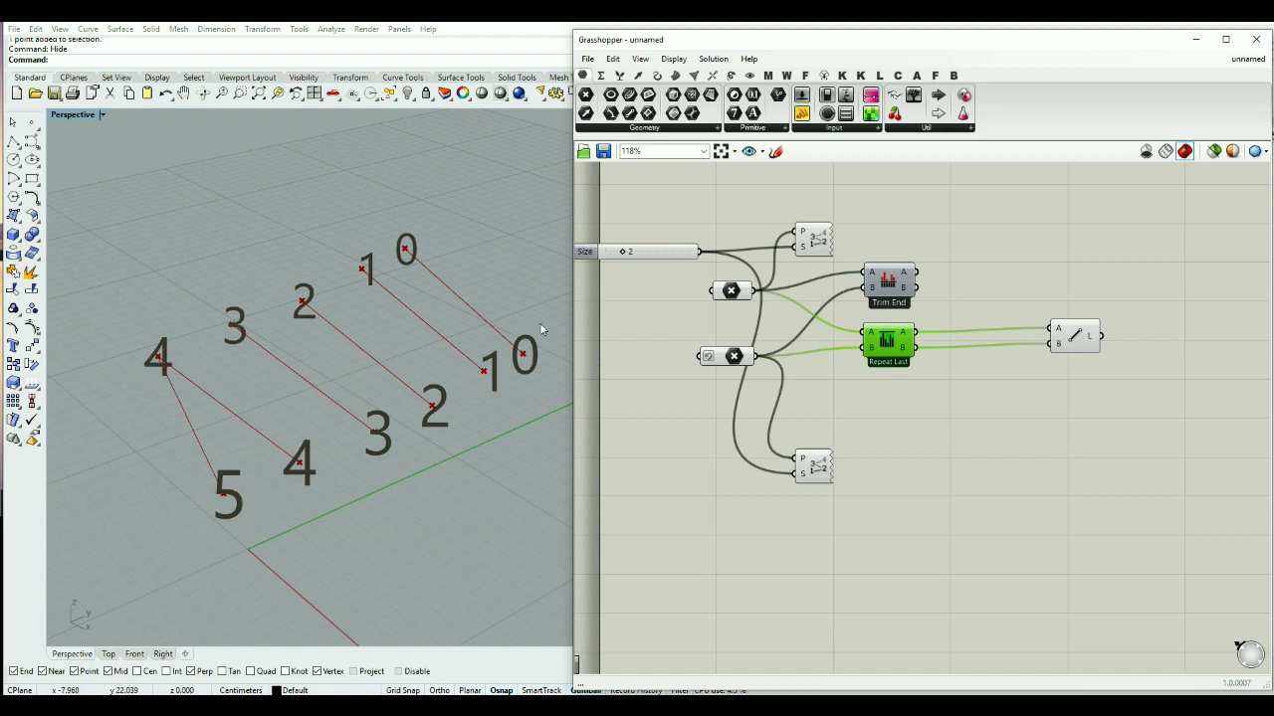
Step: Insert a Cross Reference component below Longest List
double_click(892, 395)
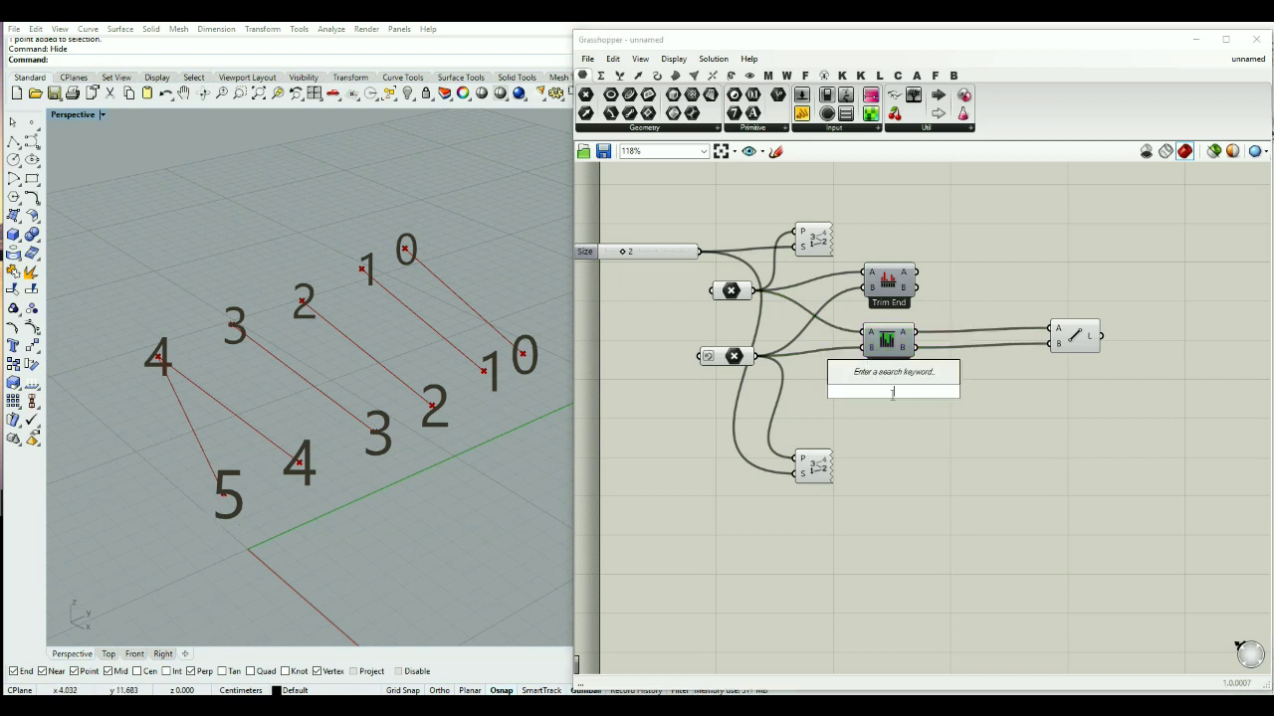
left_click(891, 435)
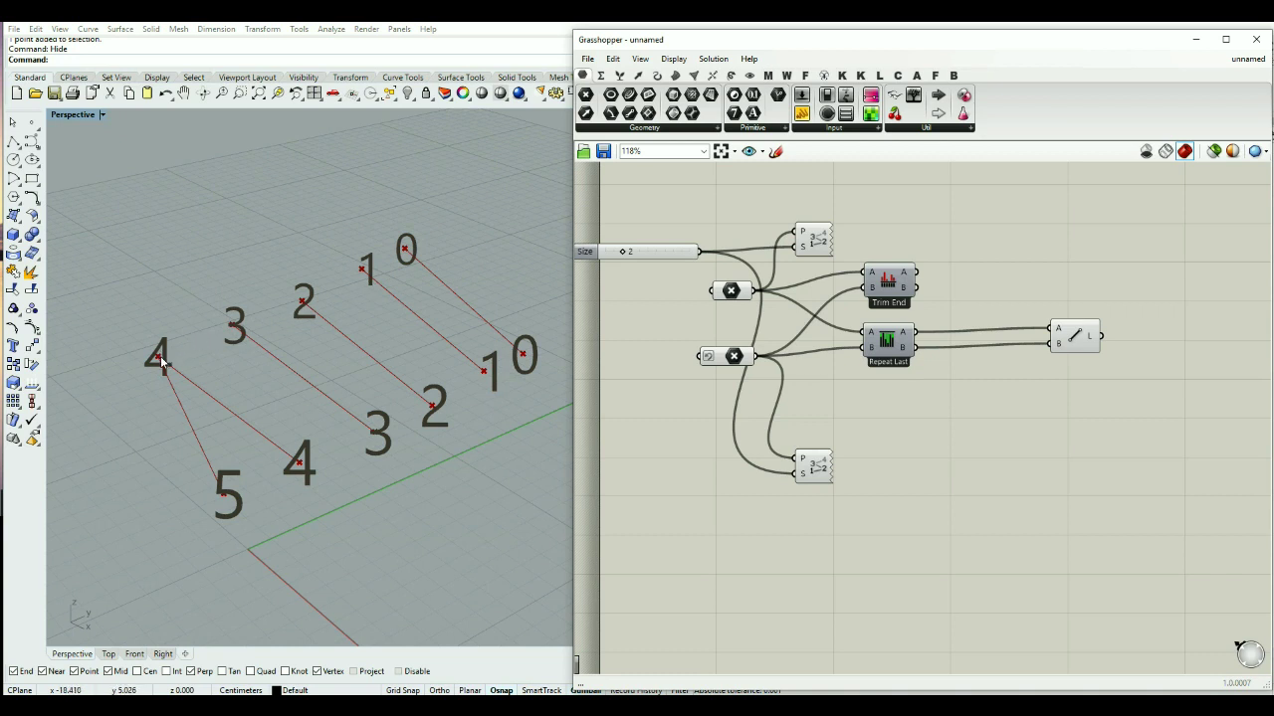
double_click(882, 433)
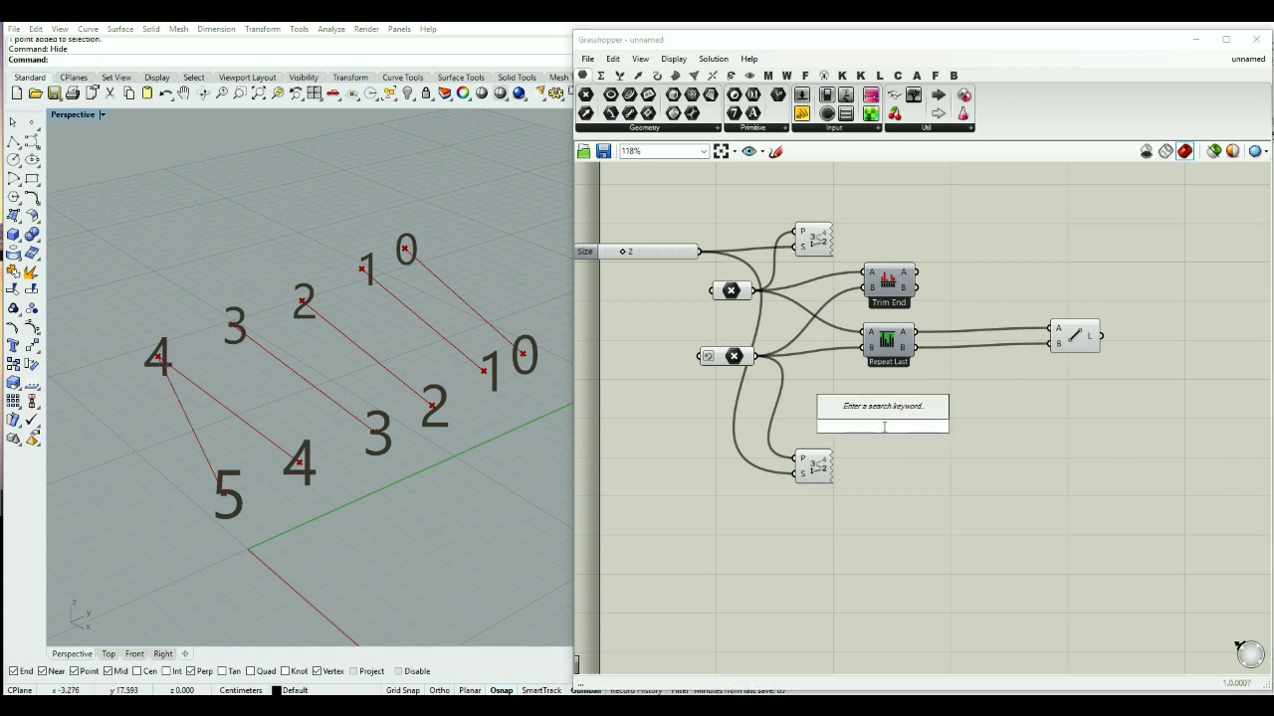
type("cross")
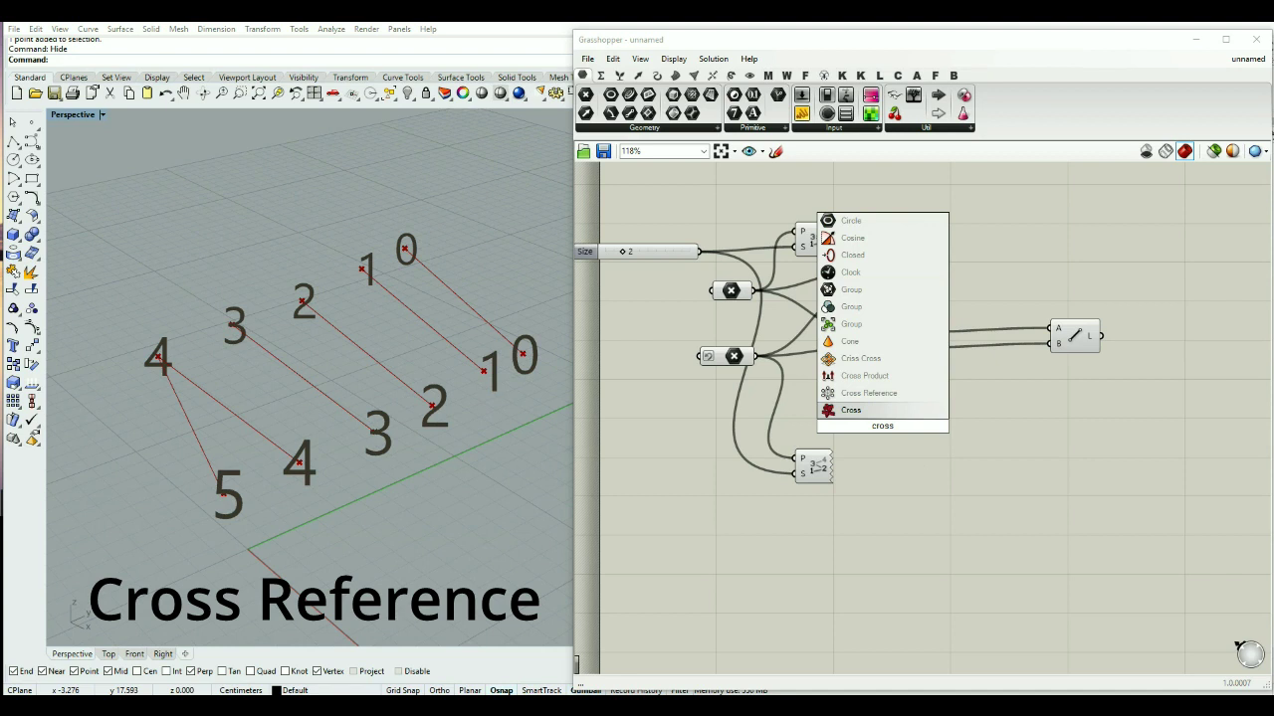
left_click(832, 391)
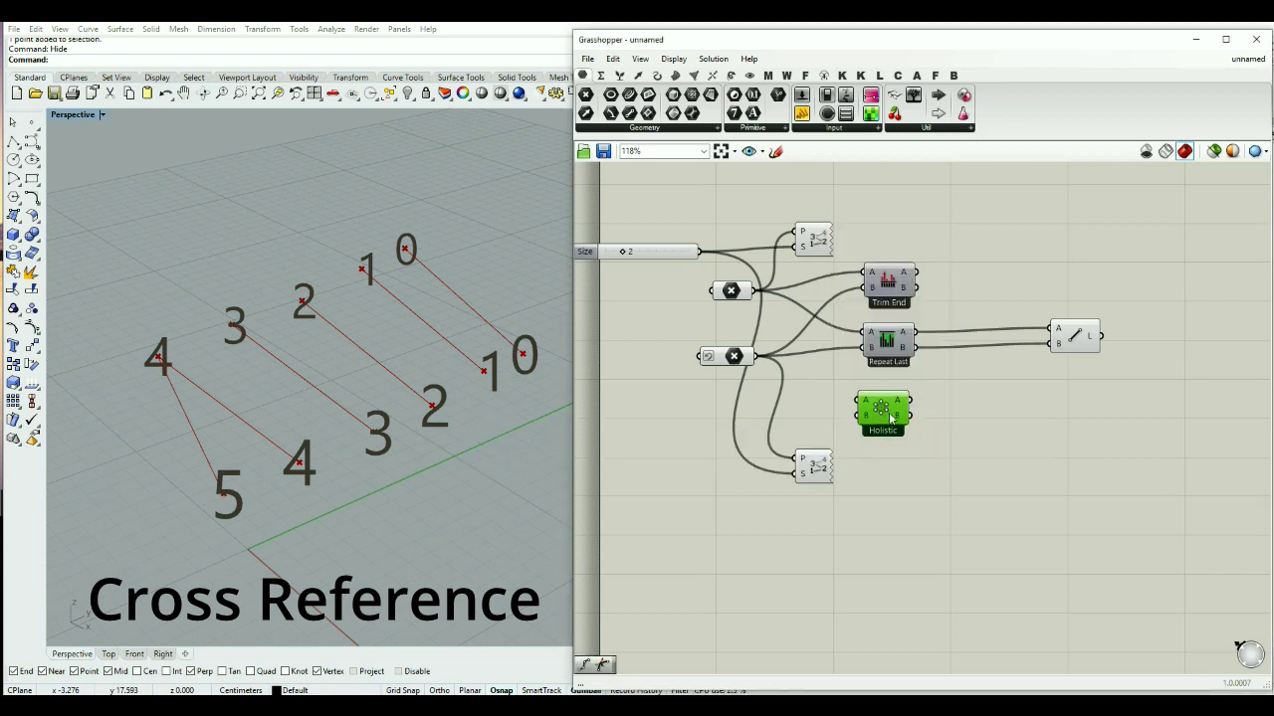
Step: Connect both Point parameters to Cross Reference's A and B inputs and its outputs to Line's A and B inputs
left_click_drag(757, 290, 859, 398)
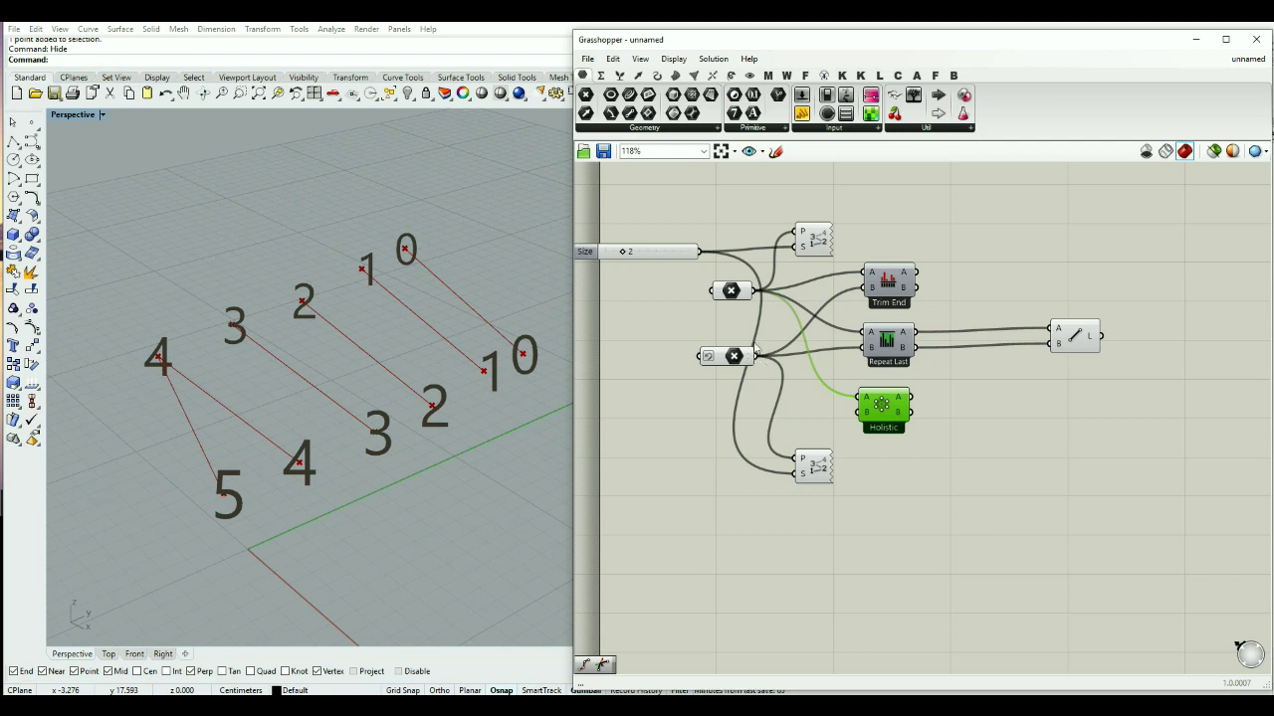
left_click_drag(753, 356, 893, 404)
left_click(1039, 456)
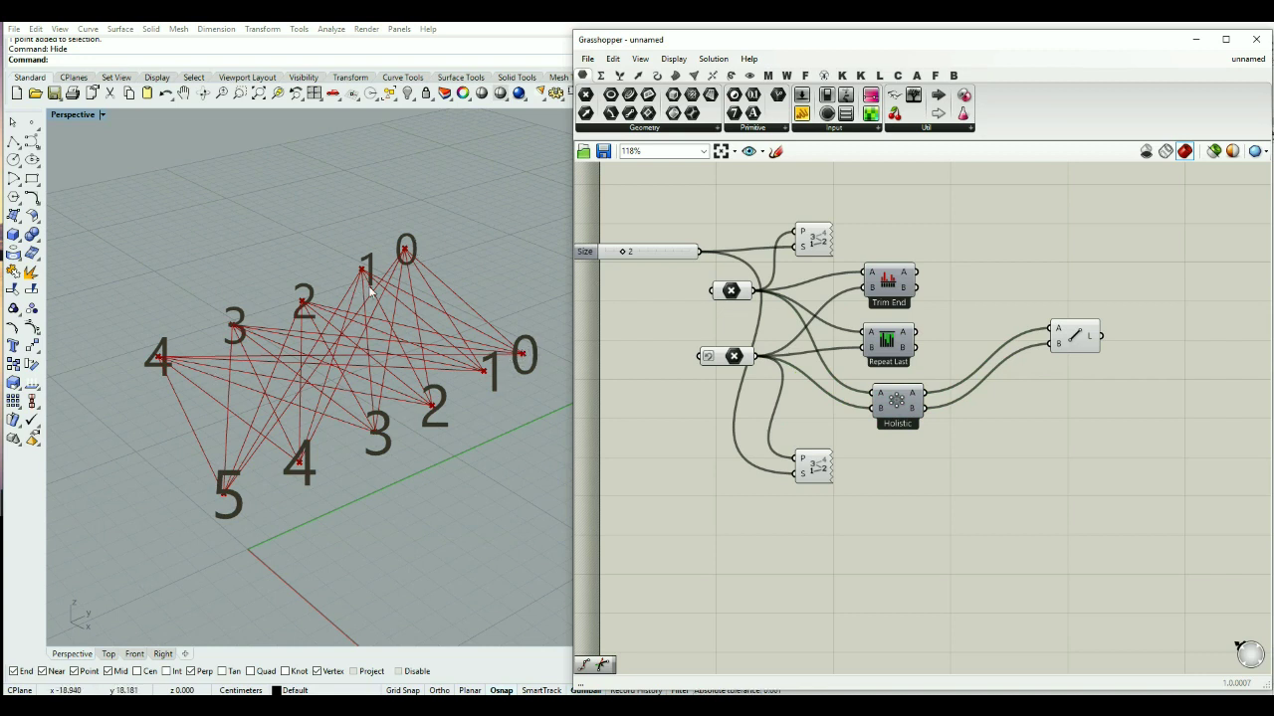
Step: Delete the Shortest List and Longest List components and move Cross Reference in line with the Line component
left_click_drag(961, 249, 903, 335)
key("Delete")
left_click(907, 400)
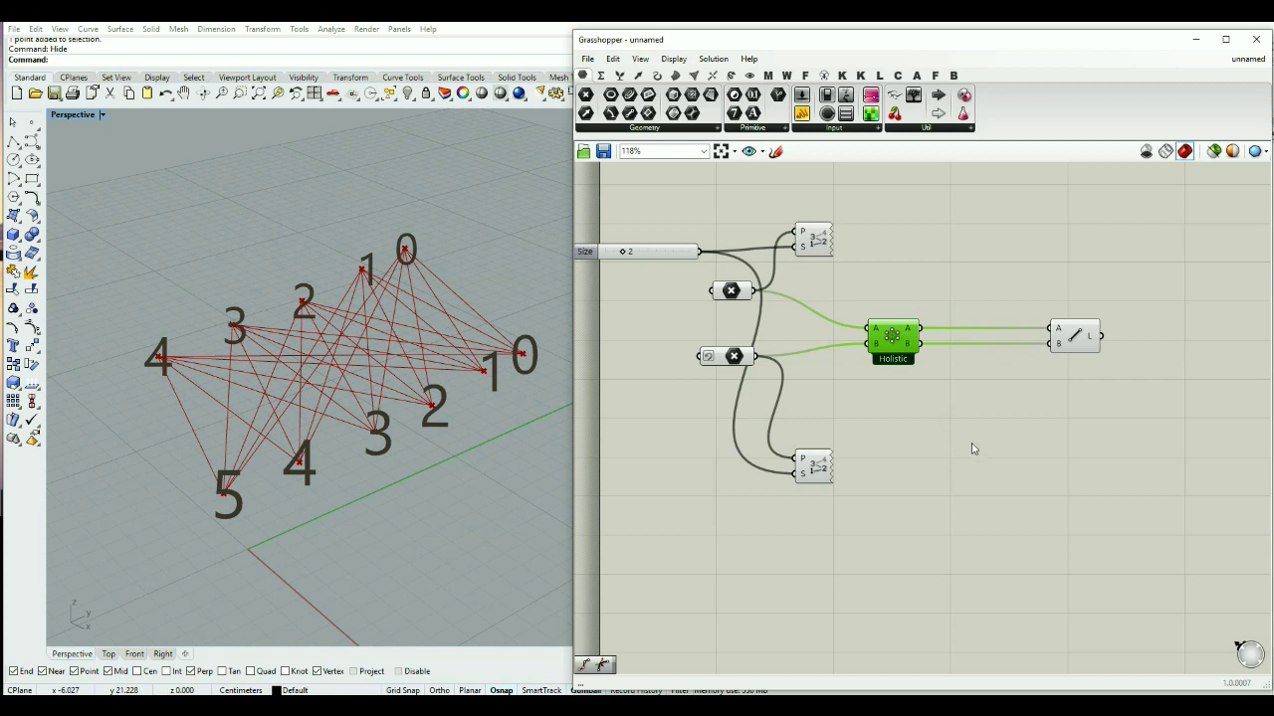
Step: Try Cross Reference's Diagonal and Lower Triangle matching modes
scroll(928, 415, "up", 2)
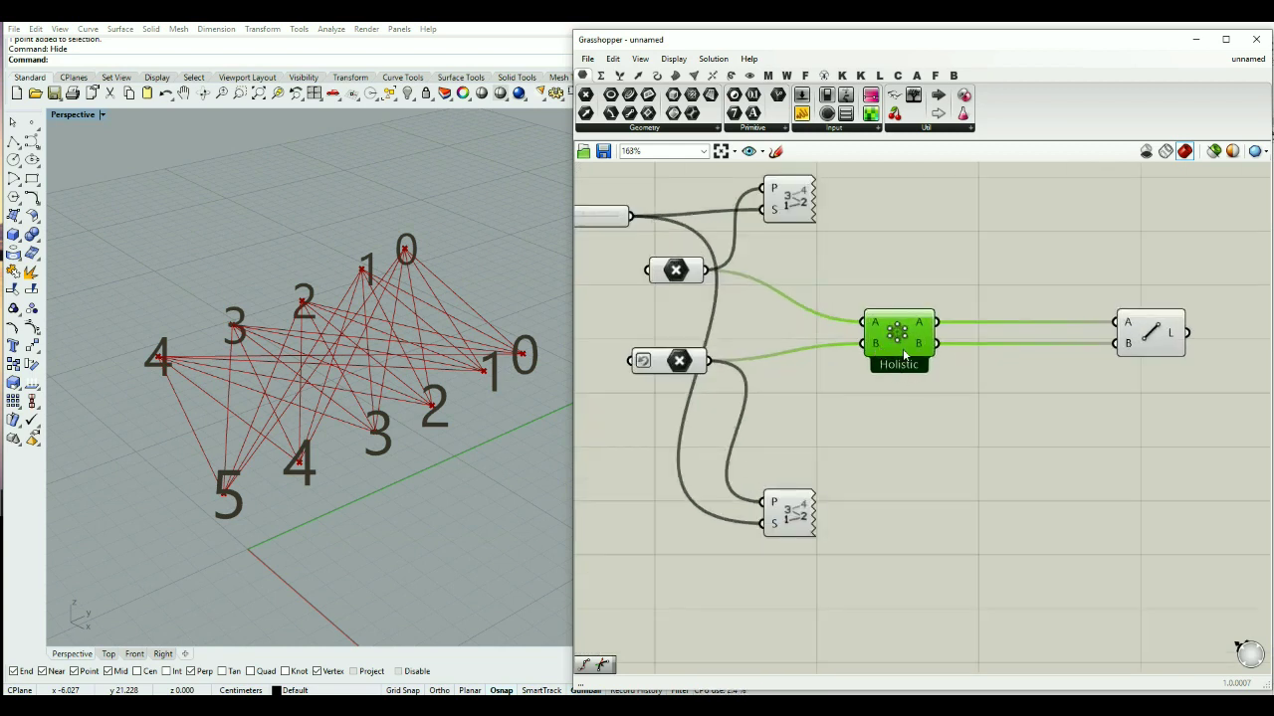
right_click(895, 332)
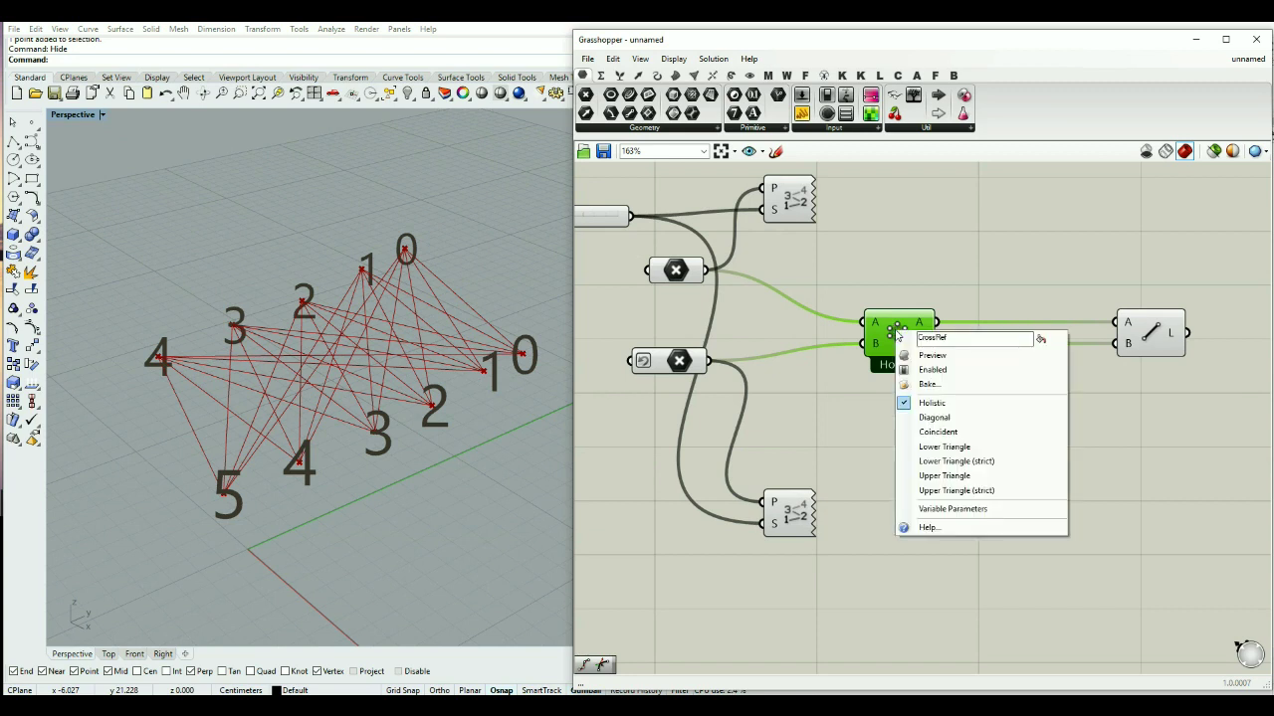
left_click(934, 416)
right_click(924, 356)
left_click(950, 459)
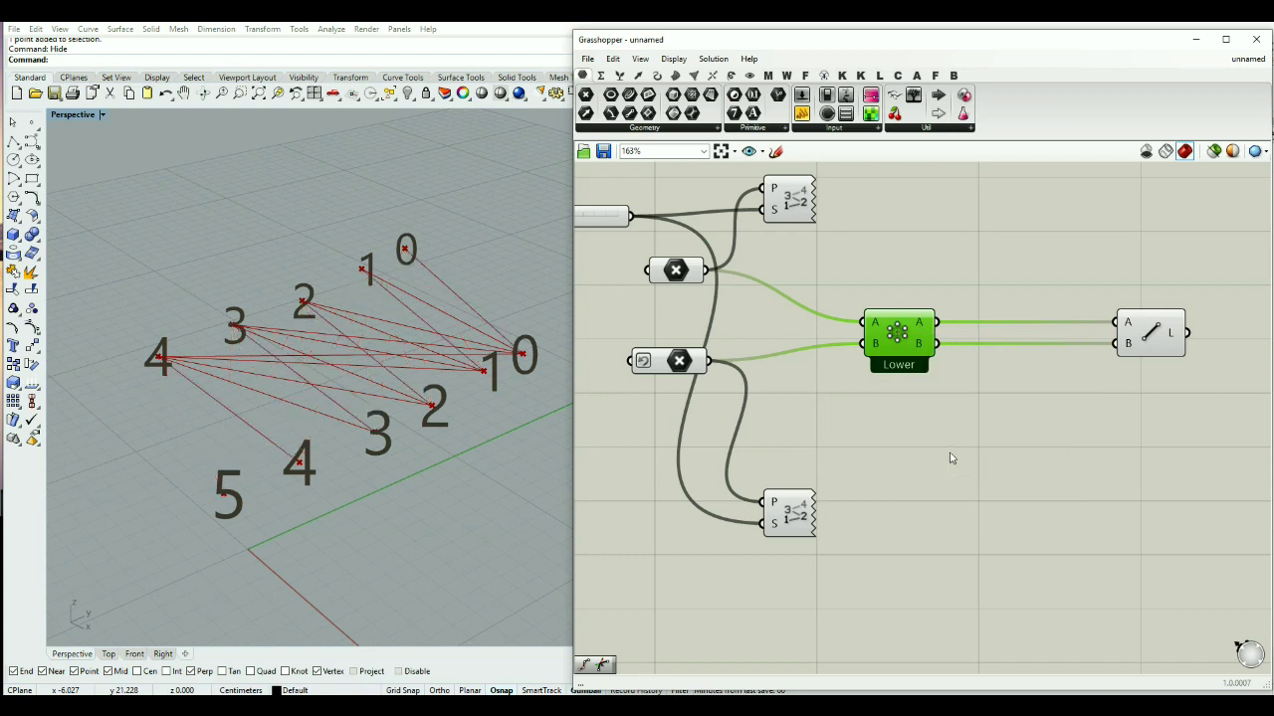
Step: Try Cross Reference's Upper Triangle and Upper Triangle (strict) matching modes
right_click(897, 336)
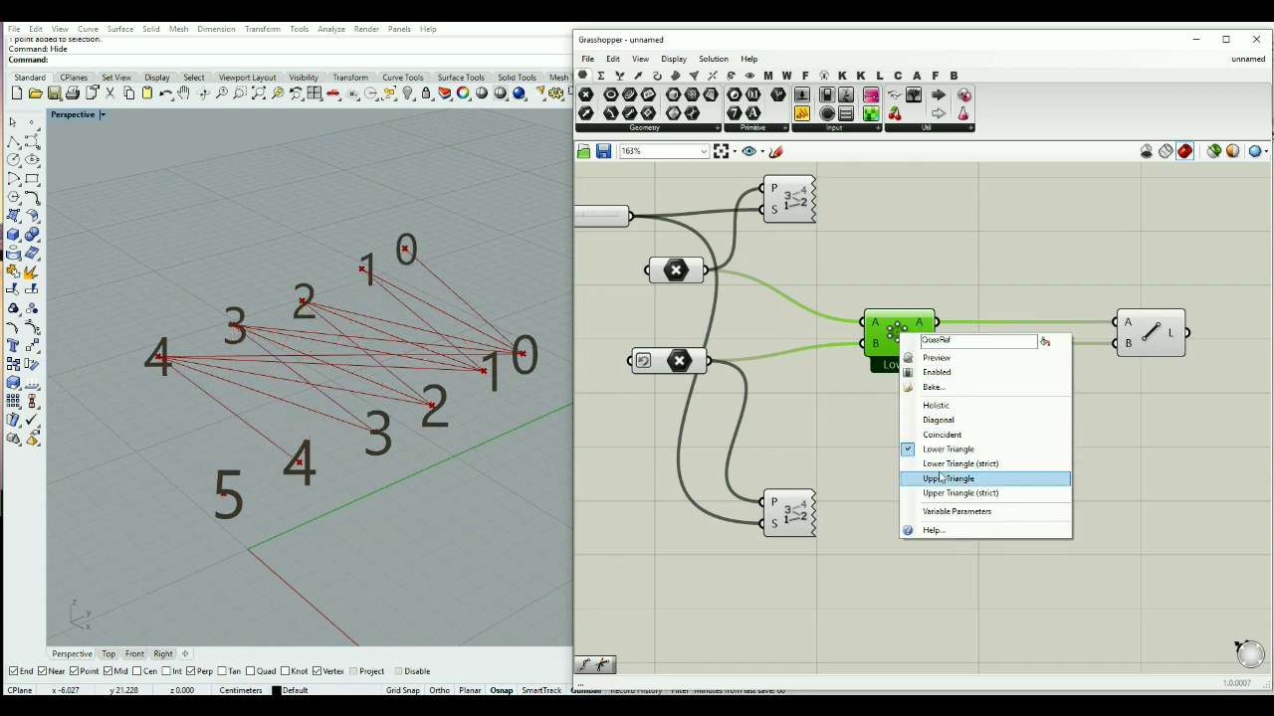
left_click(945, 481)
right_click(897, 335)
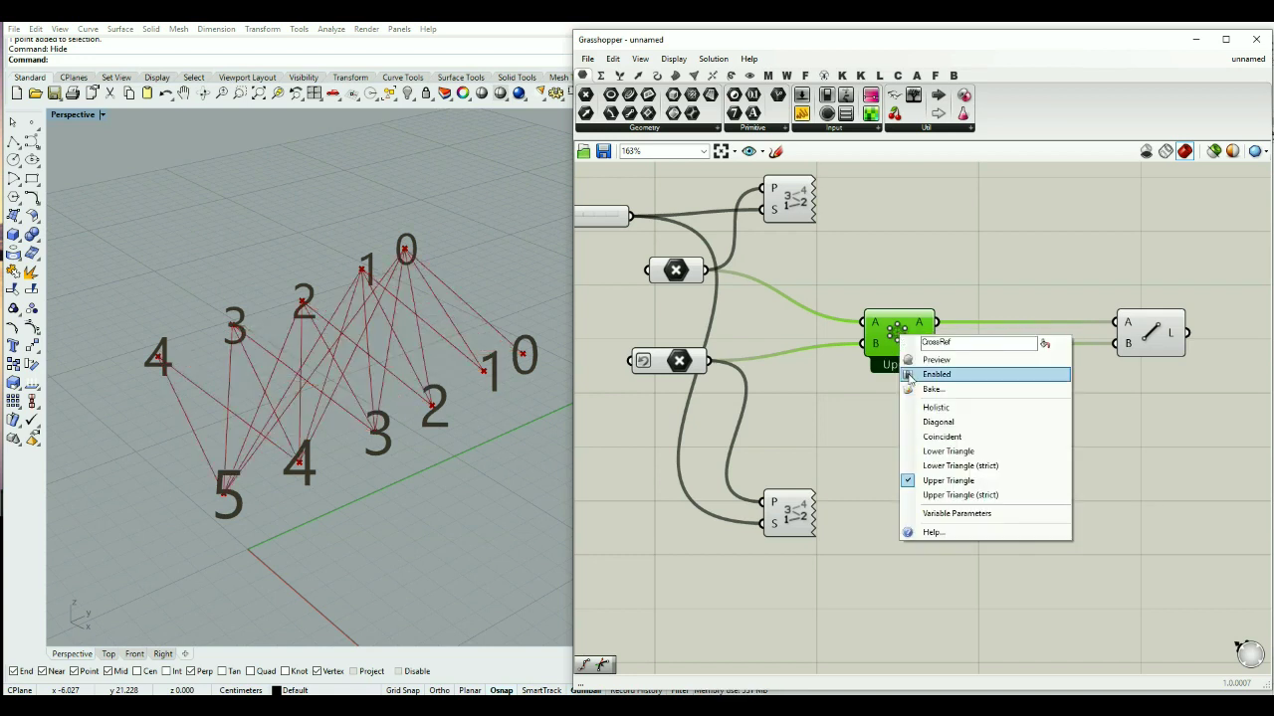
left_click(955, 501)
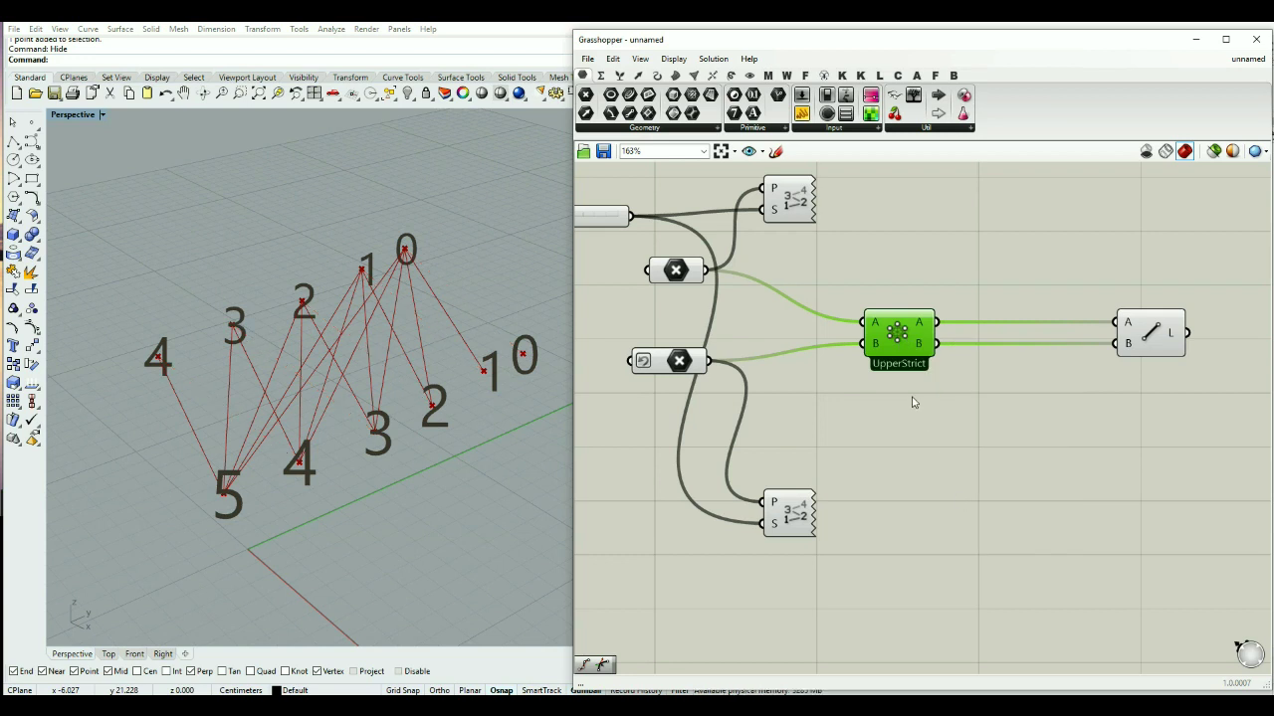
Step: Set Cross Reference's matching mode back to Holistic
right_click(898, 336)
left_click(958, 407)
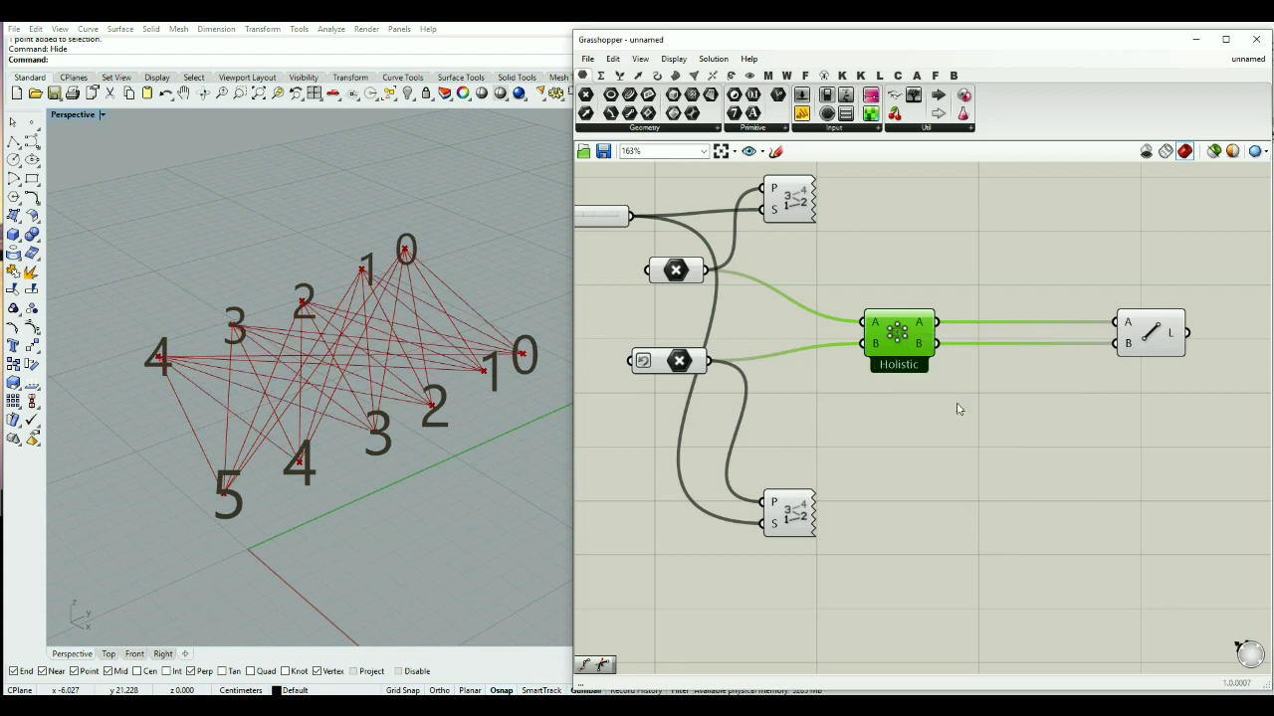
scroll(995, 358, "down", 3)
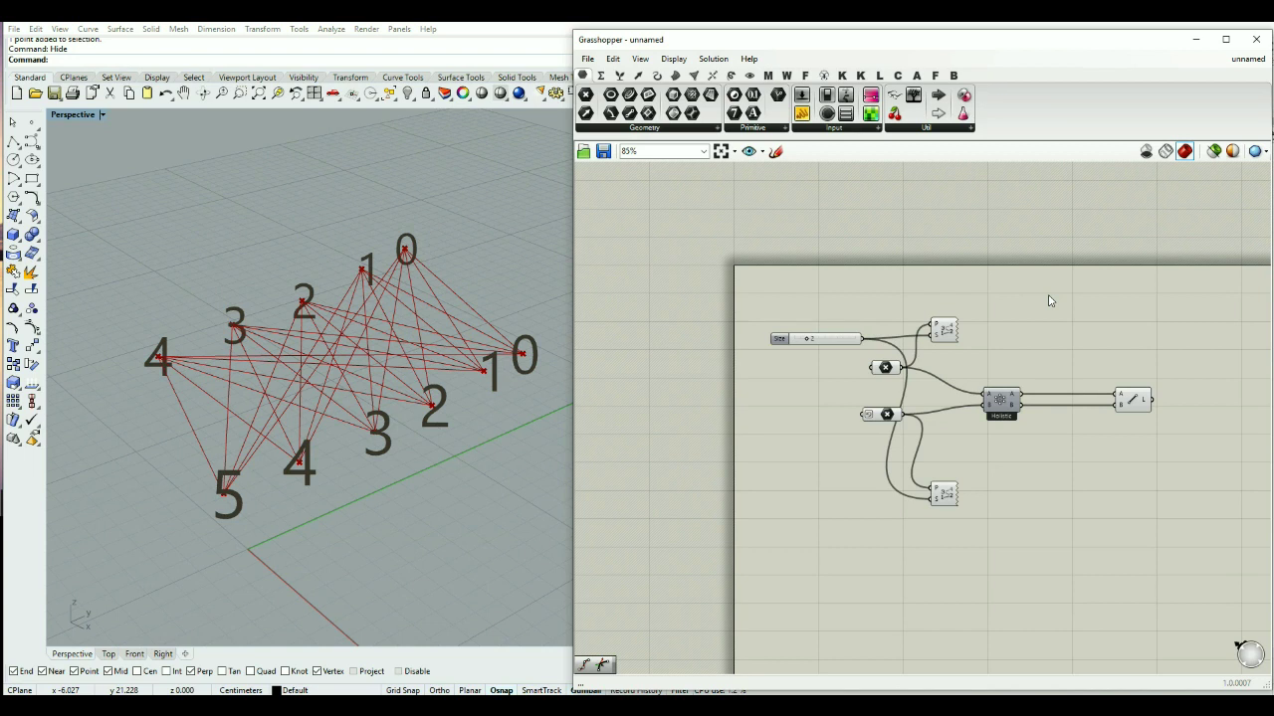